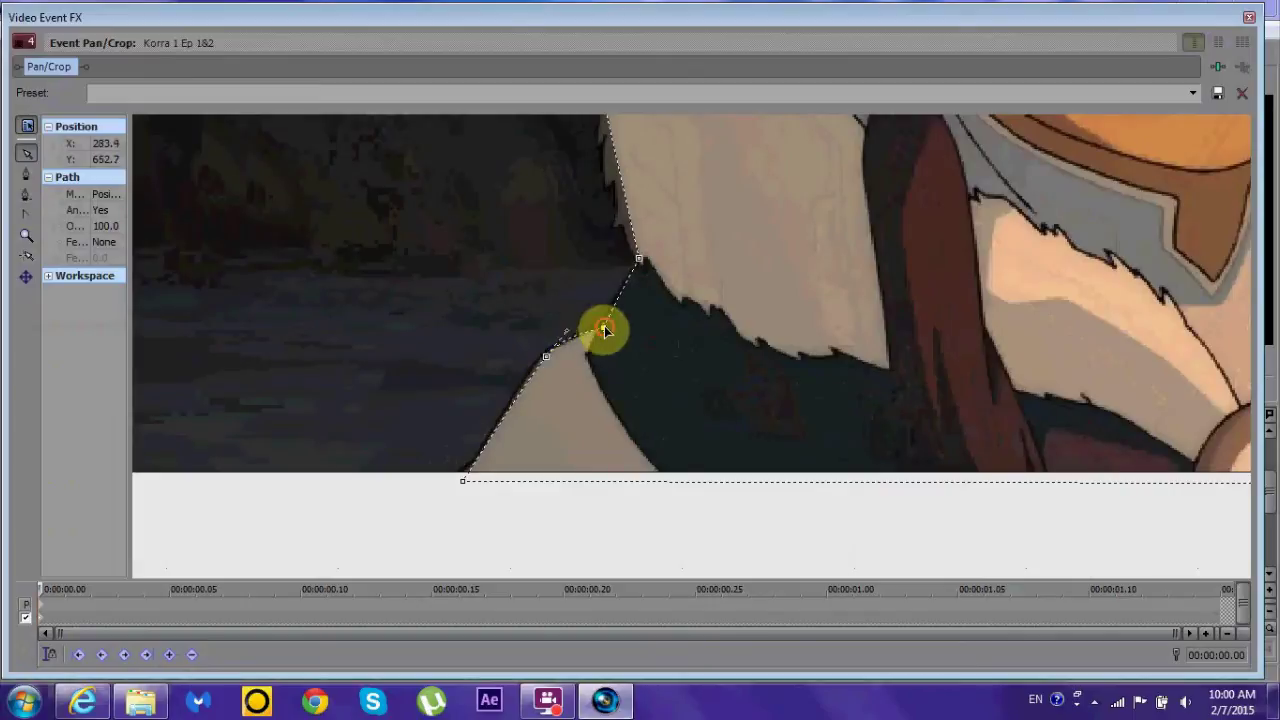
Step: Fit the mask points to the sleeve and hair outline along the character's left edge in the first frame
{"action": "left_click_drag", "start_coordinate": [539, 371], "coordinate": [586, 329]}
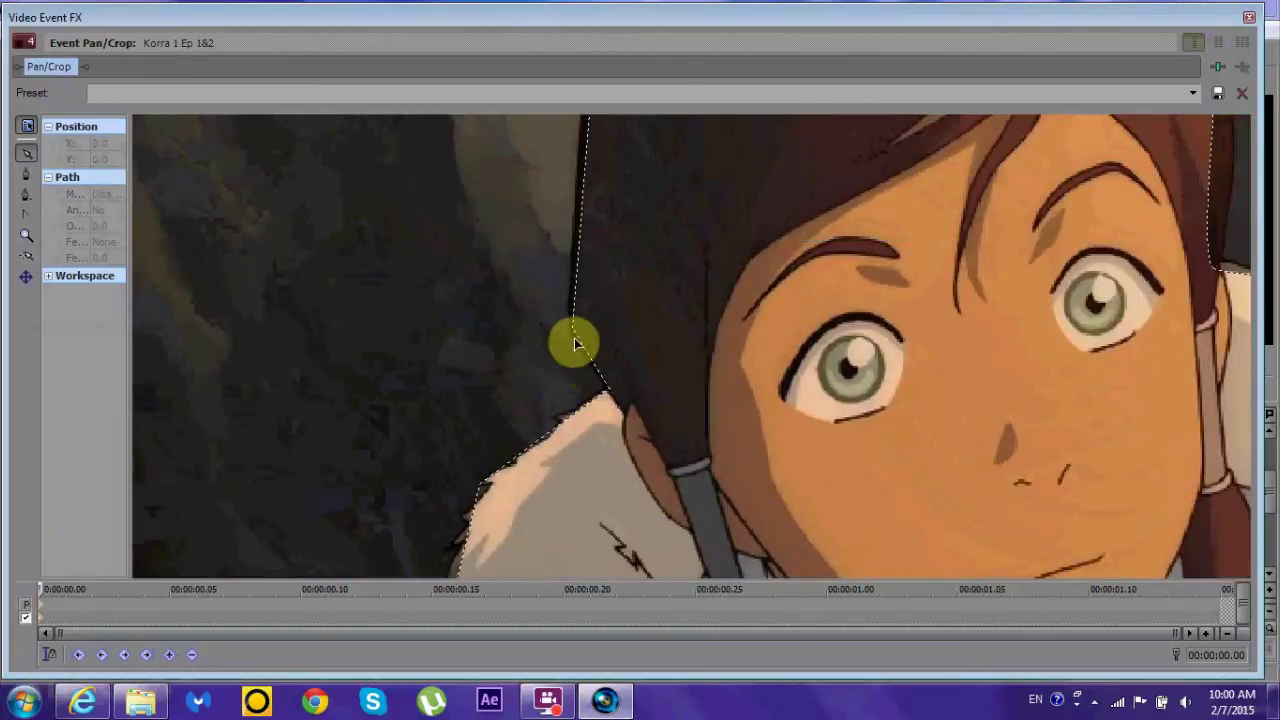
{"action": "mouse_move", "coordinate": [575, 345]}
{"action": "left_mouse_down"}
{"action": "mouse_move", "coordinate": [574, 360]}
{"action": "mouse_move", "coordinate": [571, 329]}
{"action": "left_mouse_up"}
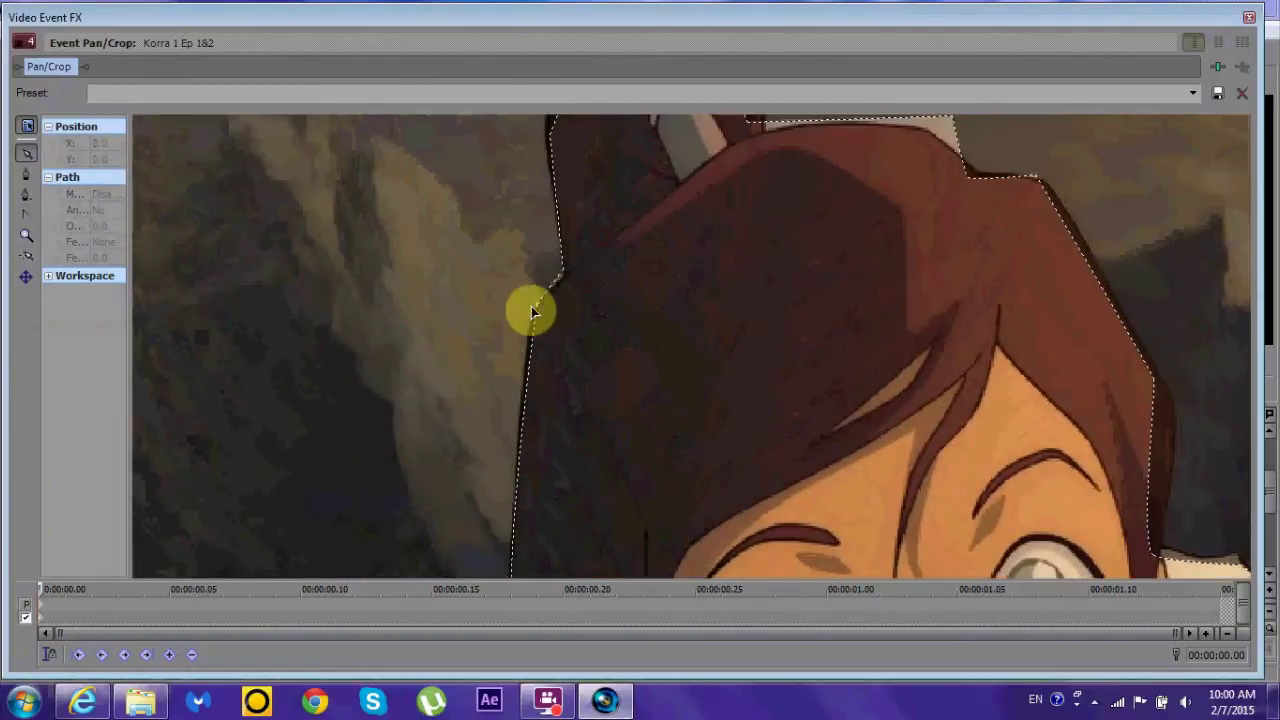
{"action": "left_click_drag", "start_coordinate": [562, 276], "coordinate": [534, 386]}
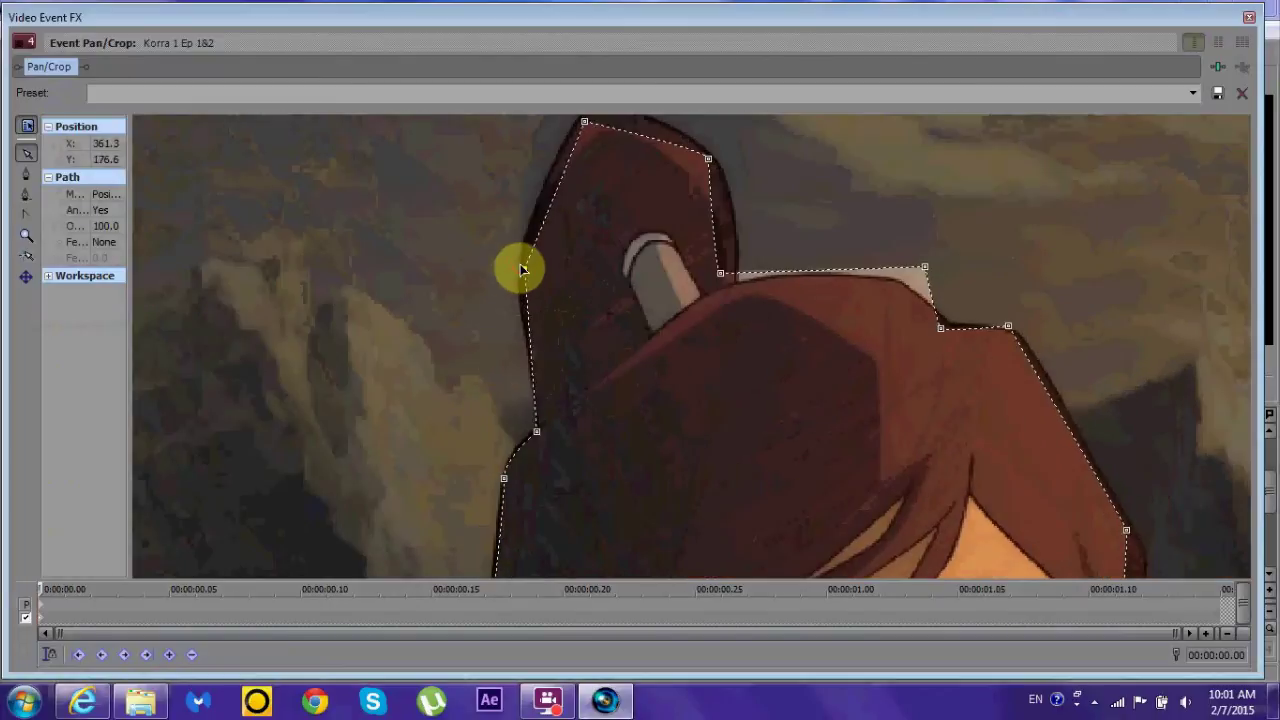
Step: Curve the mask around the hair bun and along the top and right edge of the hair
{"action": "left_click", "coordinate": [522, 262]}
{"action": "left_click_drag", "start_coordinate": [532, 428], "coordinate": [514, 449]}
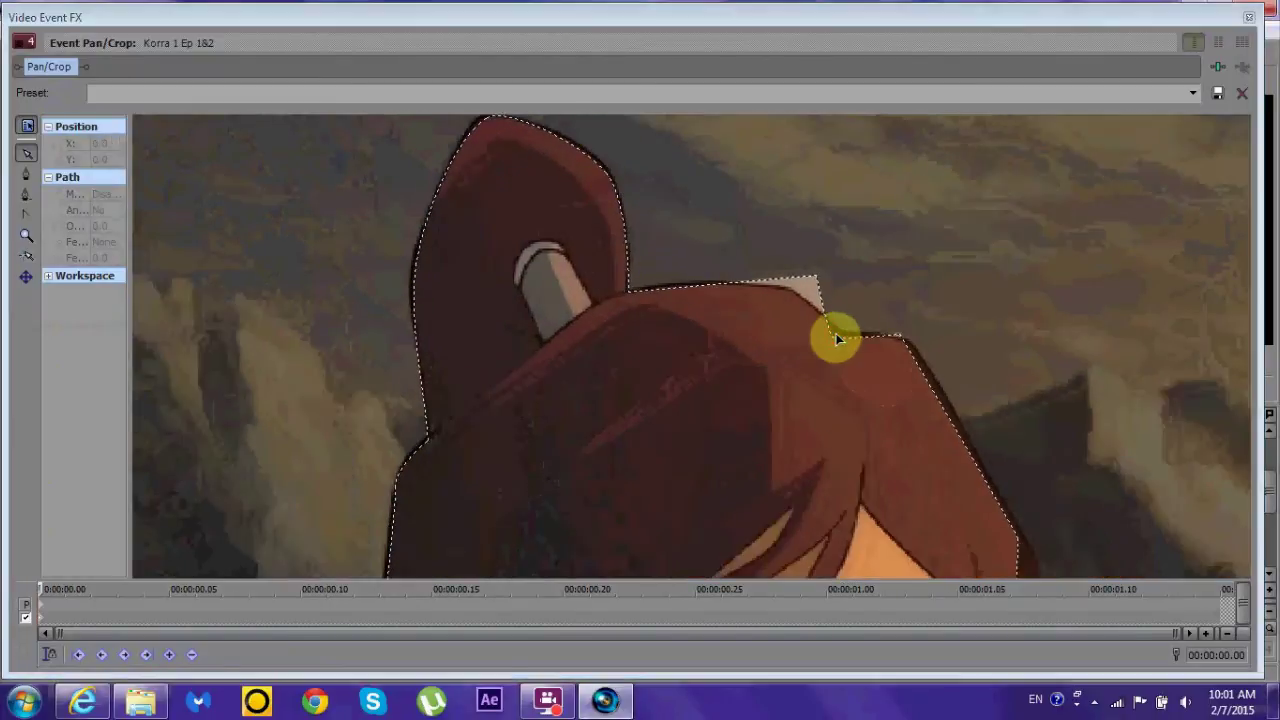
{"action": "left_click_drag", "start_coordinate": [820, 291], "coordinate": [905, 343]}
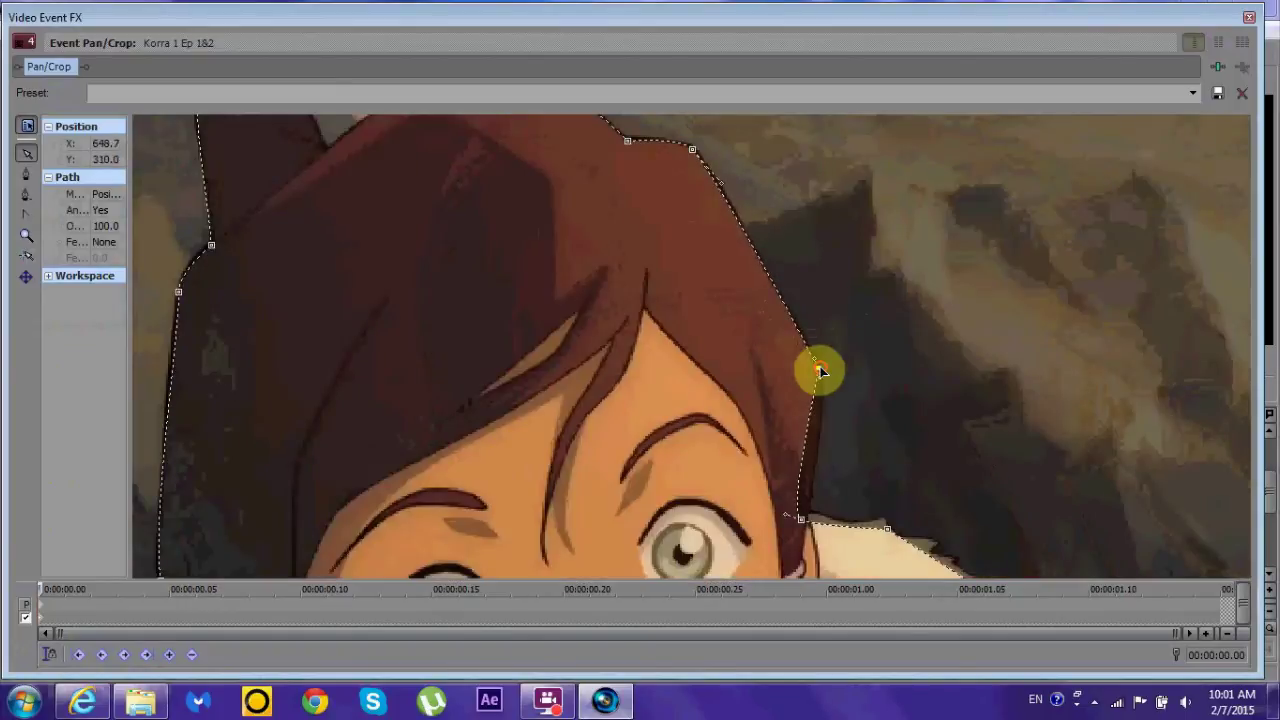
{"action": "left_click_drag", "start_coordinate": [817, 369], "coordinate": [803, 521]}
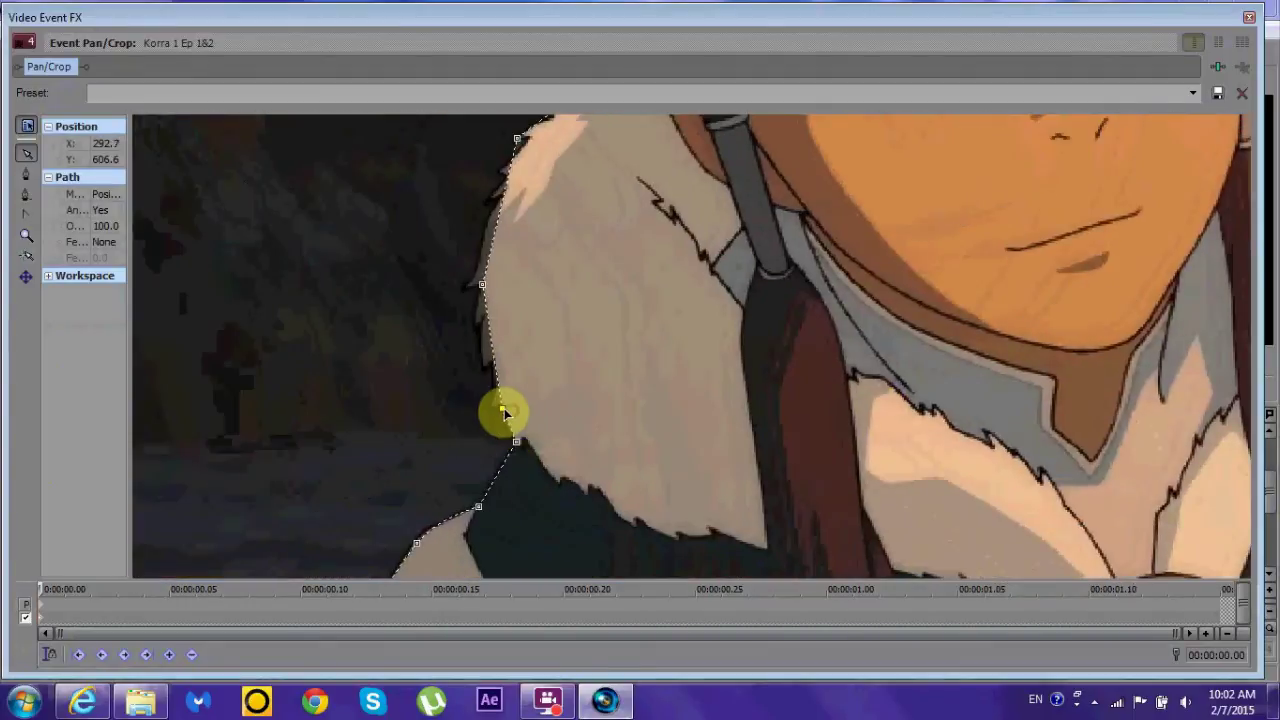
Step: Add and position mask points to follow the jagged fur collar on the character's left edge
{"action": "left_click_drag", "start_coordinate": [503, 414], "coordinate": [494, 371]}
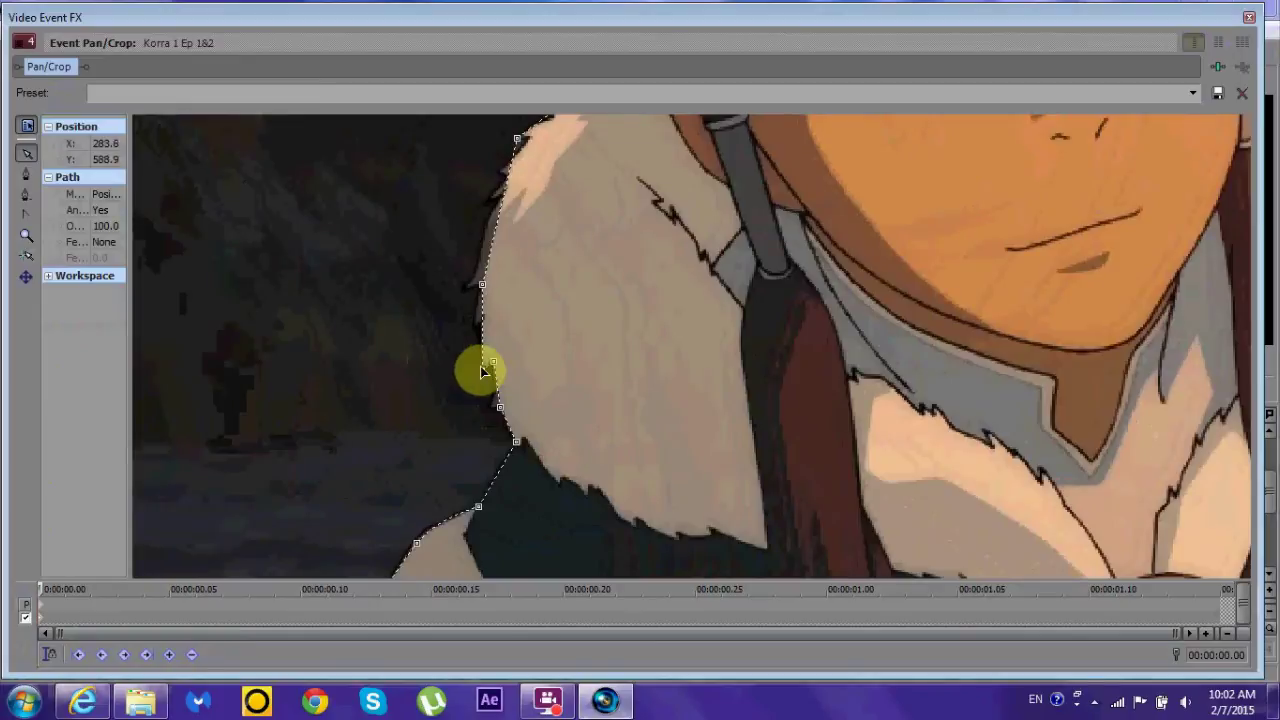
{"action": "left_click_drag", "start_coordinate": [481, 285], "coordinate": [509, 257]}
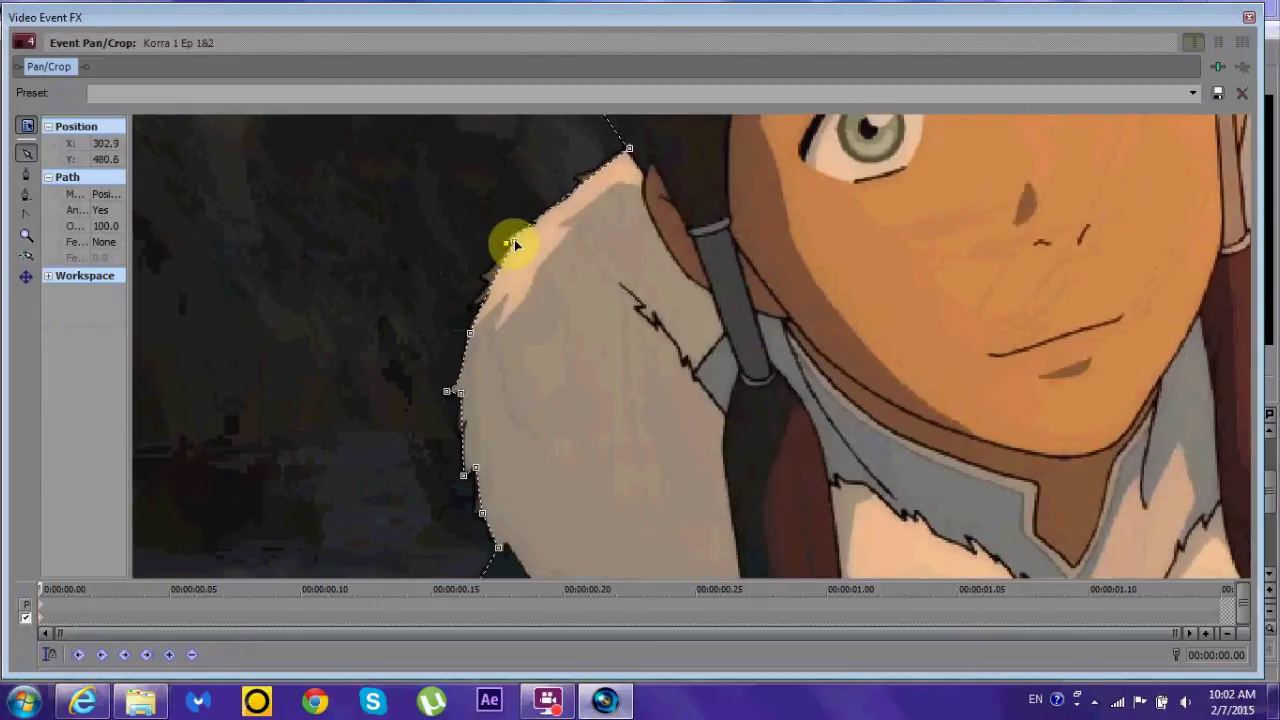
{"action": "scroll", "coordinate": [520, 290], "scroll_direction": "down", "scroll_amount": 5}
Step: Place a green Solid Color clip on track 4 beneath the masked clip and trim its end to match
{"action": "double_click", "coordinate": [410, 25]}
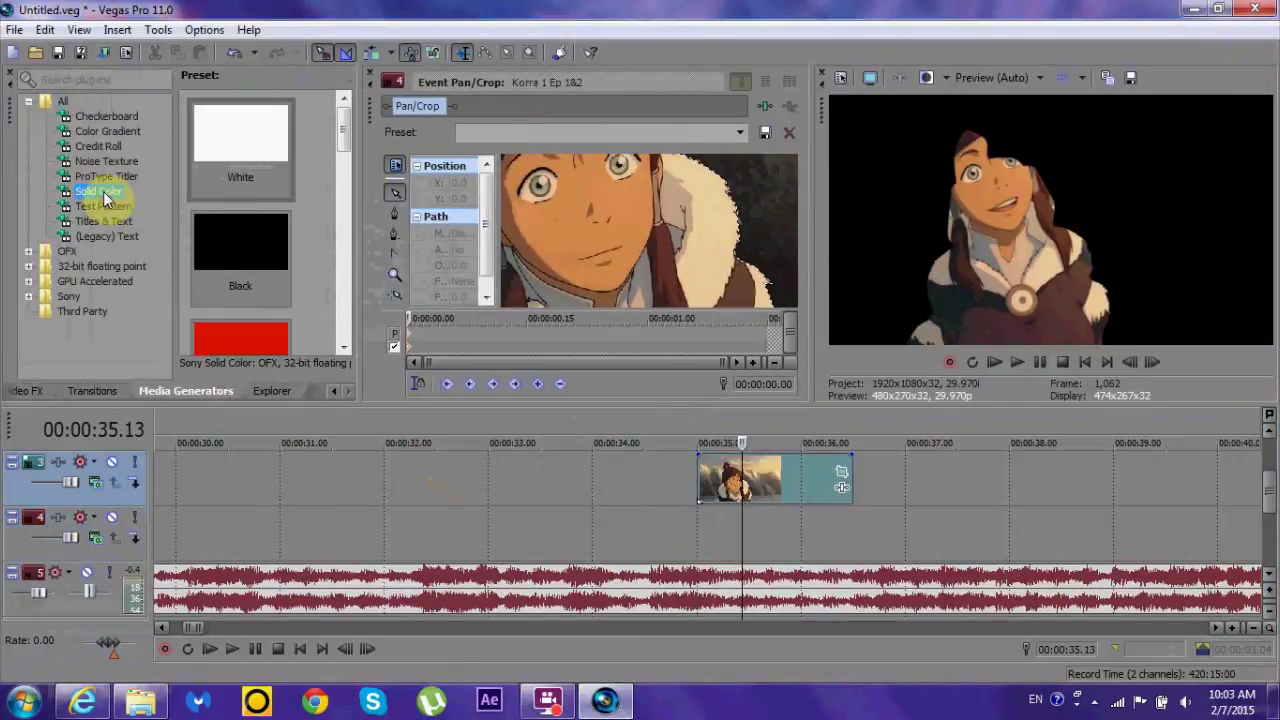
{"action": "left_click_drag", "start_coordinate": [276, 175], "coordinate": [730, 515]}
{"action": "scroll", "coordinate": [730, 515], "scroll_direction": "down", "scroll_amount": 3}
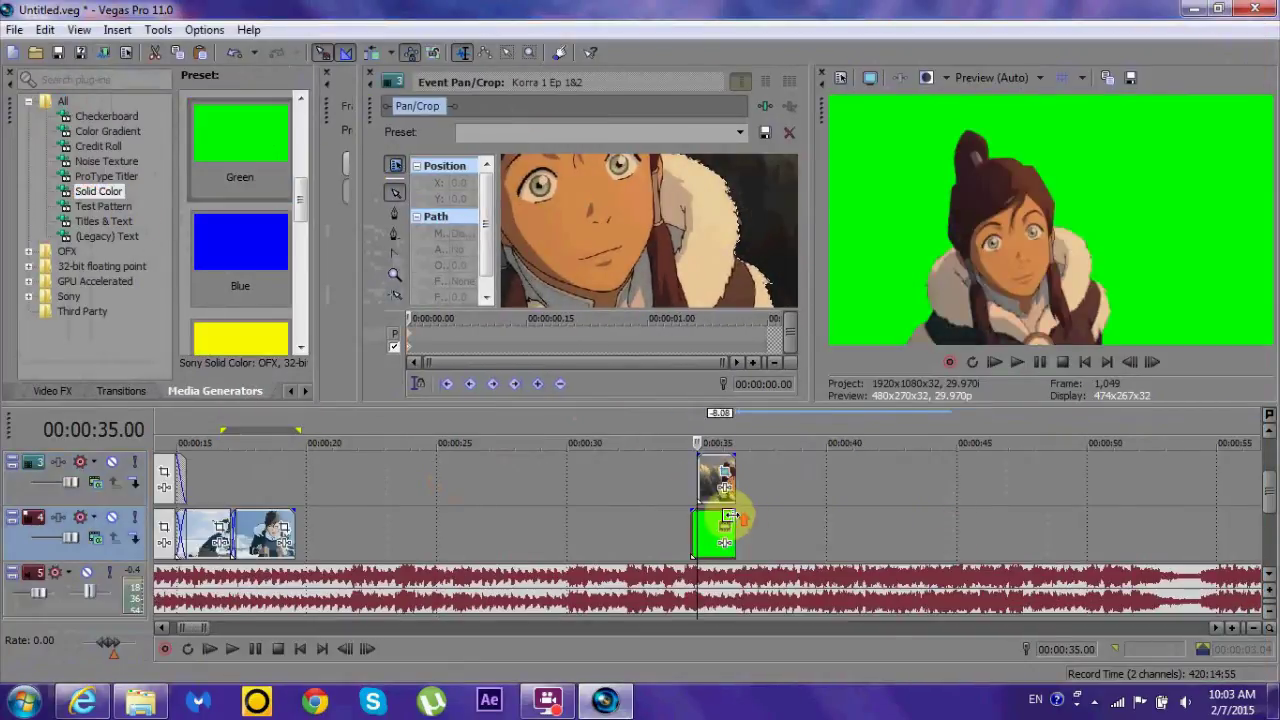
{"action": "scroll", "coordinate": [730, 515], "scroll_direction": "up", "scroll_amount": 3}
Step: Go to 00:00:00.03 in the clip's mask timeline and reshape the mask around the fur sleeve at lower left
{"action": "double_click", "coordinate": [370, 80]}
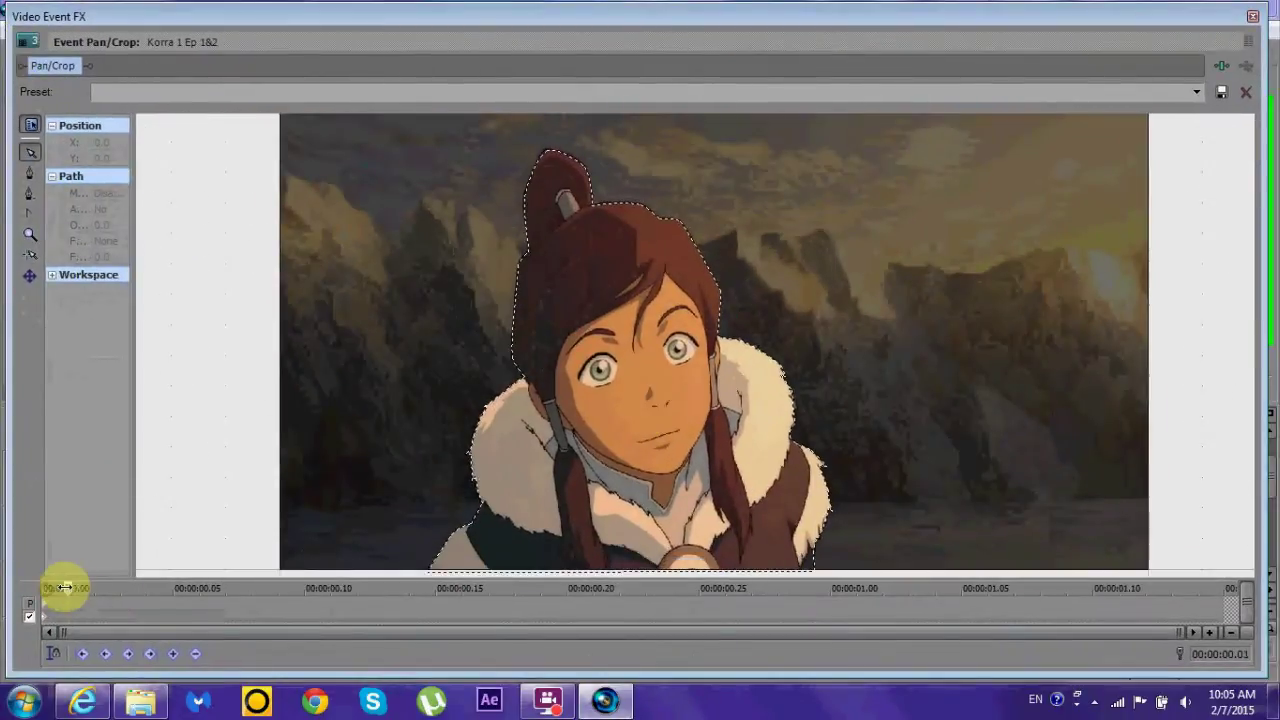
{"action": "left_click_drag", "start_coordinate": [63, 586], "coordinate": [120, 586]}
{"action": "scroll", "coordinate": [509, 429], "scroll_direction": "up", "scroll_amount": 5}
{"action": "left_click_drag", "start_coordinate": [529, 397], "coordinate": [483, 352]}
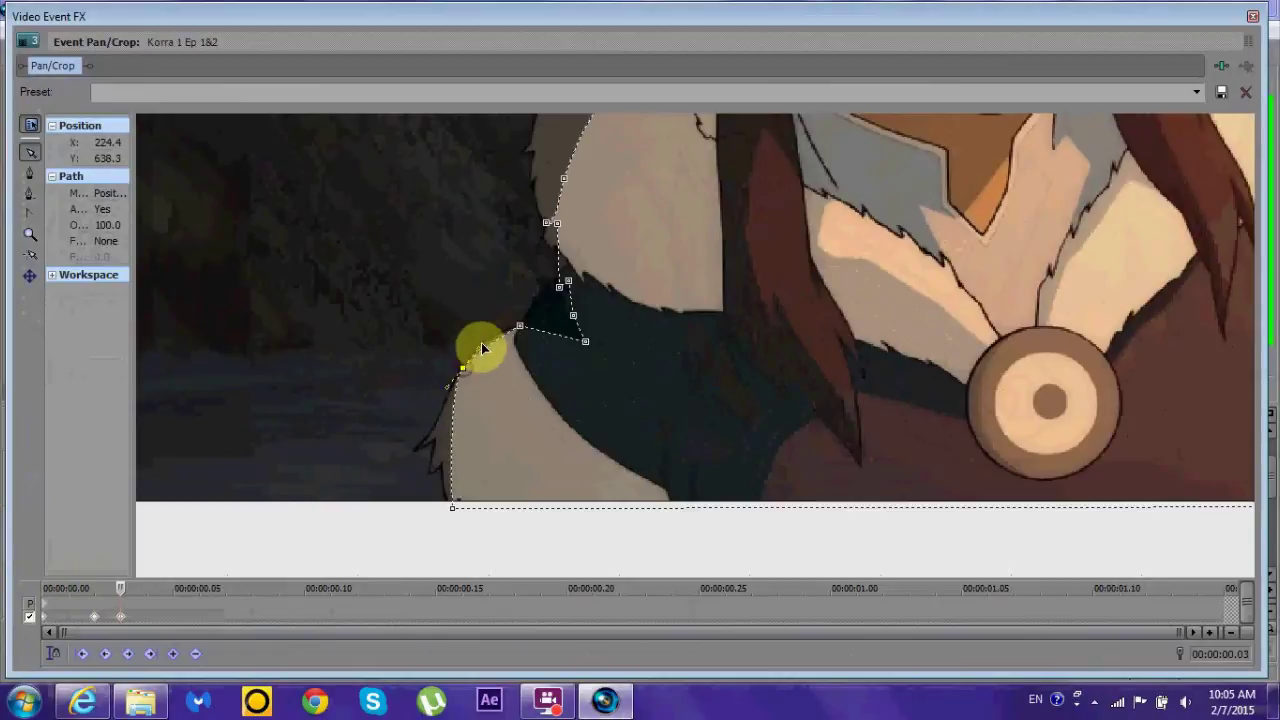
{"action": "left_click_drag", "start_coordinate": [449, 508], "coordinate": [529, 384]}
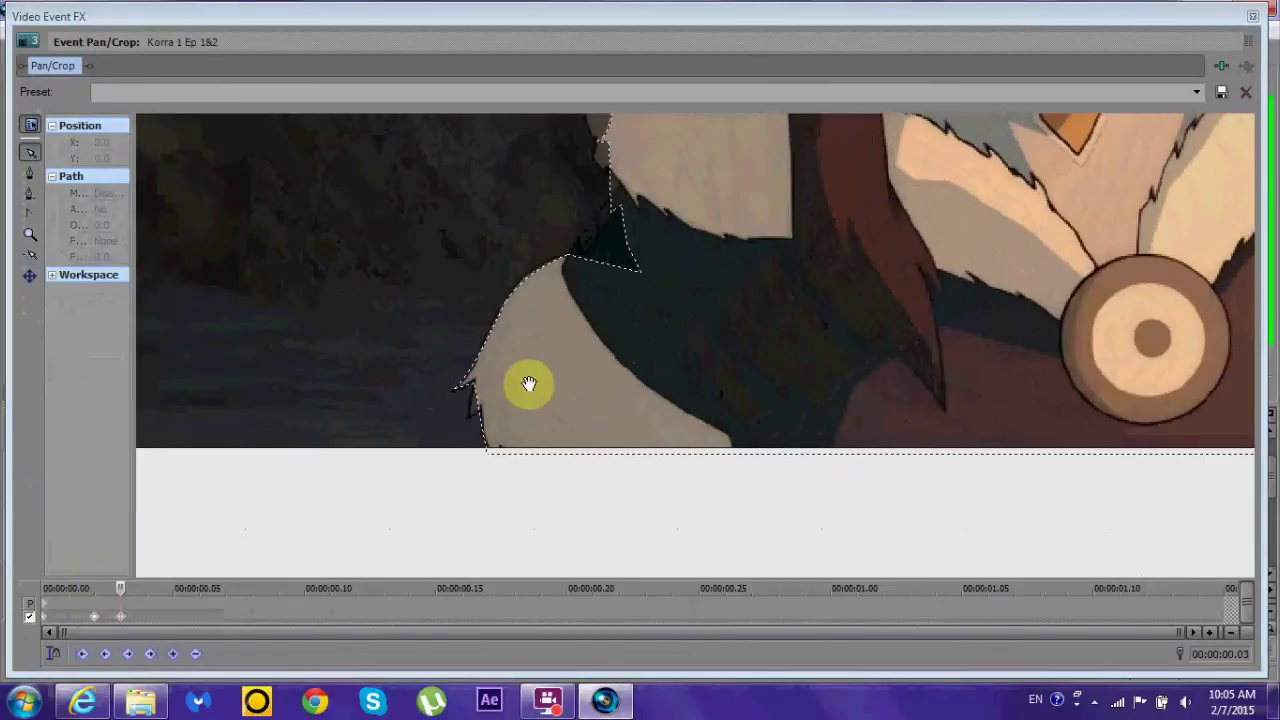
{"action": "left_click", "coordinate": [470, 418]}
{"action": "left_click_drag", "start_coordinate": [478, 422], "coordinate": [577, 369]}
Step: Reposition and curve the mask points around the hair bun at 00:00:00.03
{"action": "left_click", "coordinate": [503, 203]}
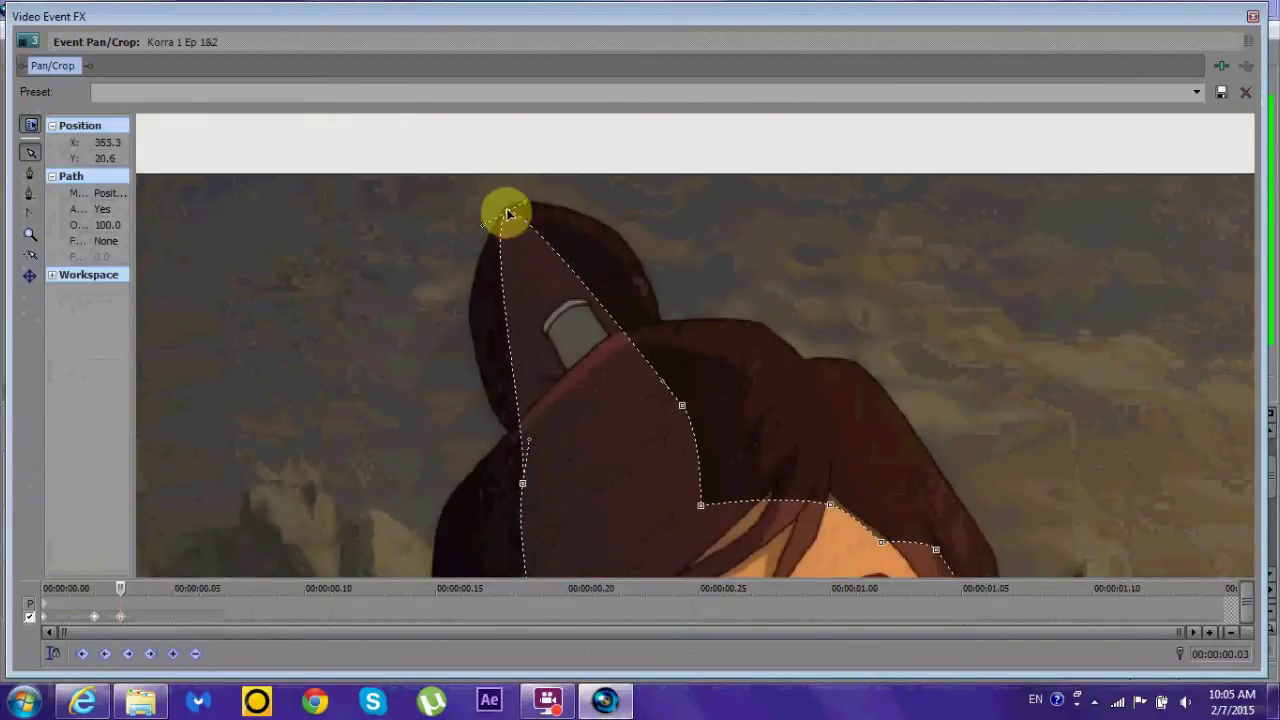
{"action": "left_click", "coordinate": [511, 428]}
{"action": "left_click_drag", "start_coordinate": [507, 210], "coordinate": [513, 206]}
{"action": "left_click_drag", "start_coordinate": [681, 405], "coordinate": [650, 323]}
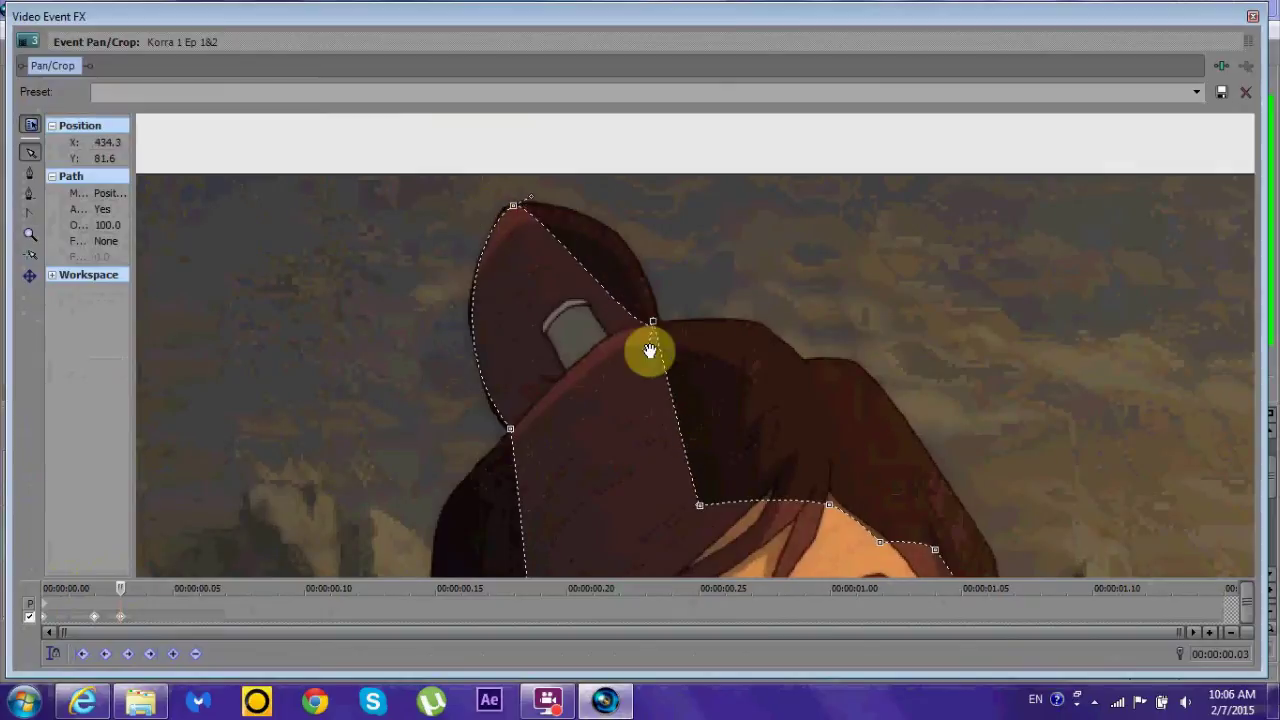
Step: Move the mask points onto the top and right edge of the hair at 00:00:00.03
{"action": "left_click_drag", "start_coordinate": [699, 505], "coordinate": [826, 357]}
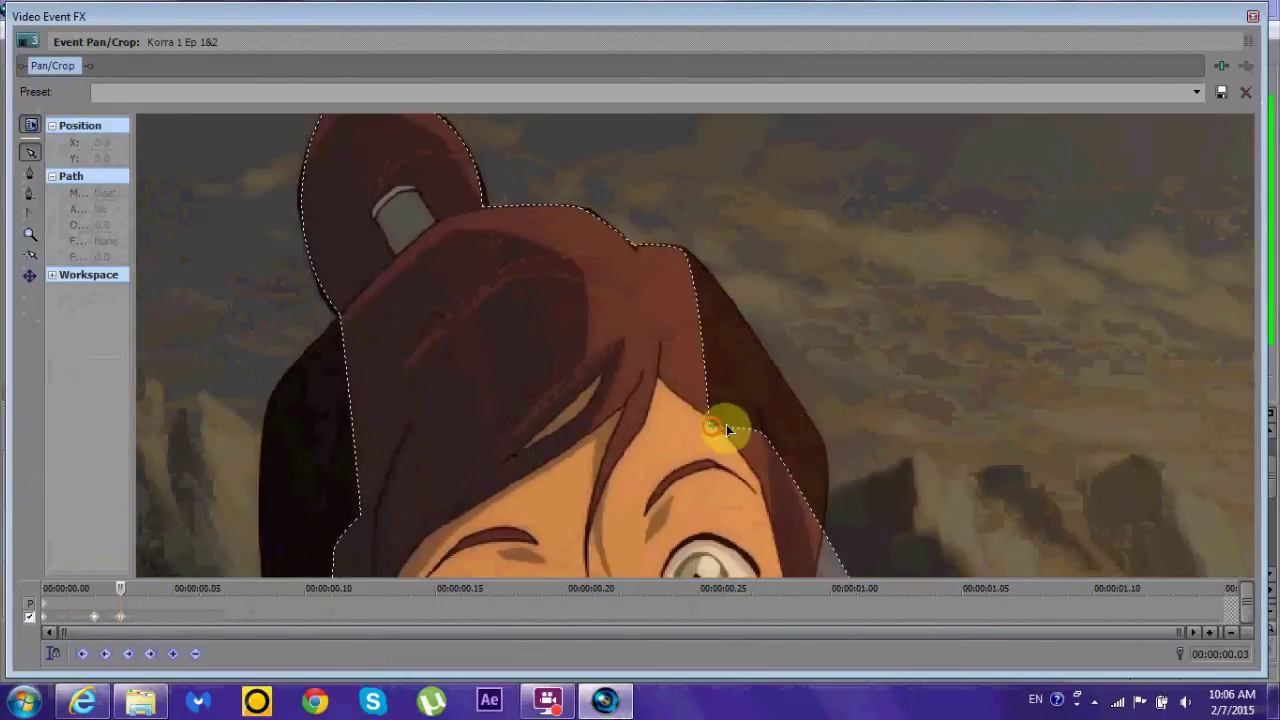
{"action": "left_click_drag", "start_coordinate": [707, 285], "coordinate": [661, 260]}
{"action": "left_click_drag", "start_coordinate": [703, 403], "coordinate": [795, 290]}
{"action": "scroll", "coordinate": [758, 277], "scroll_direction": "down", "scroll_amount": 3}
{"action": "scroll", "coordinate": [543, 374], "scroll_direction": "up", "scroll_amount": 3}
Step: Fit the mask to the left edge of the hair, the ear and the top of the fur collar
{"action": "left_click_drag", "start_coordinate": [543, 374], "coordinate": [472, 268]}
{"action": "mouse_move", "coordinate": [521, 398]}
{"action": "left_mouse_down"}
{"action": "mouse_move", "coordinate": [476, 480]}
{"action": "mouse_move", "coordinate": [492, 406]}
{"action": "mouse_move", "coordinate": [516, 378]}
{"action": "left_mouse_up"}
{"action": "scroll", "coordinate": [503, 437], "scroll_direction": "down", "scroll_amount": 3}
{"action": "scroll", "coordinate": [477, 400], "scroll_direction": "down", "scroll_amount": 3}
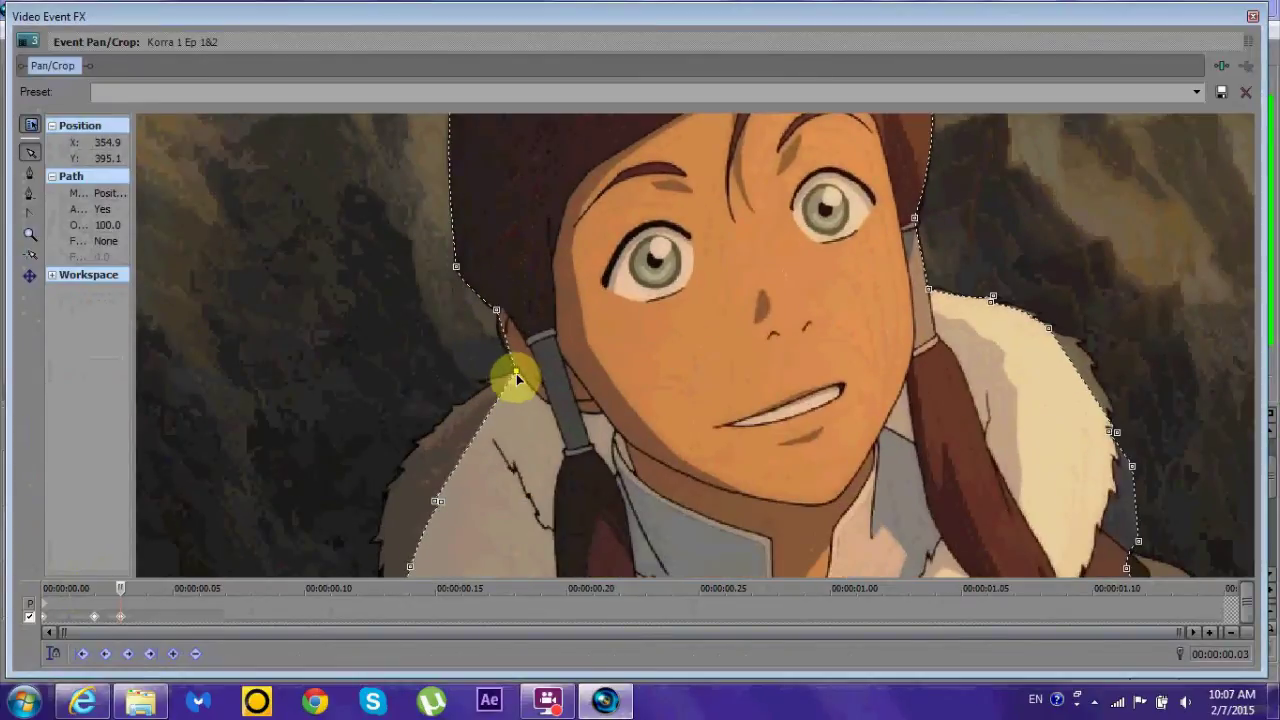
{"action": "scroll", "coordinate": [491, 343], "scroll_direction": "down", "scroll_amount": 3}
{"action": "mouse_move", "coordinate": [531, 243]}
{"action": "left_mouse_down"}
{"action": "mouse_move", "coordinate": [487, 377]}
{"action": "mouse_move", "coordinate": [531, 251]}
{"action": "left_mouse_up"}
{"action": "left_click", "coordinate": [549, 281]}
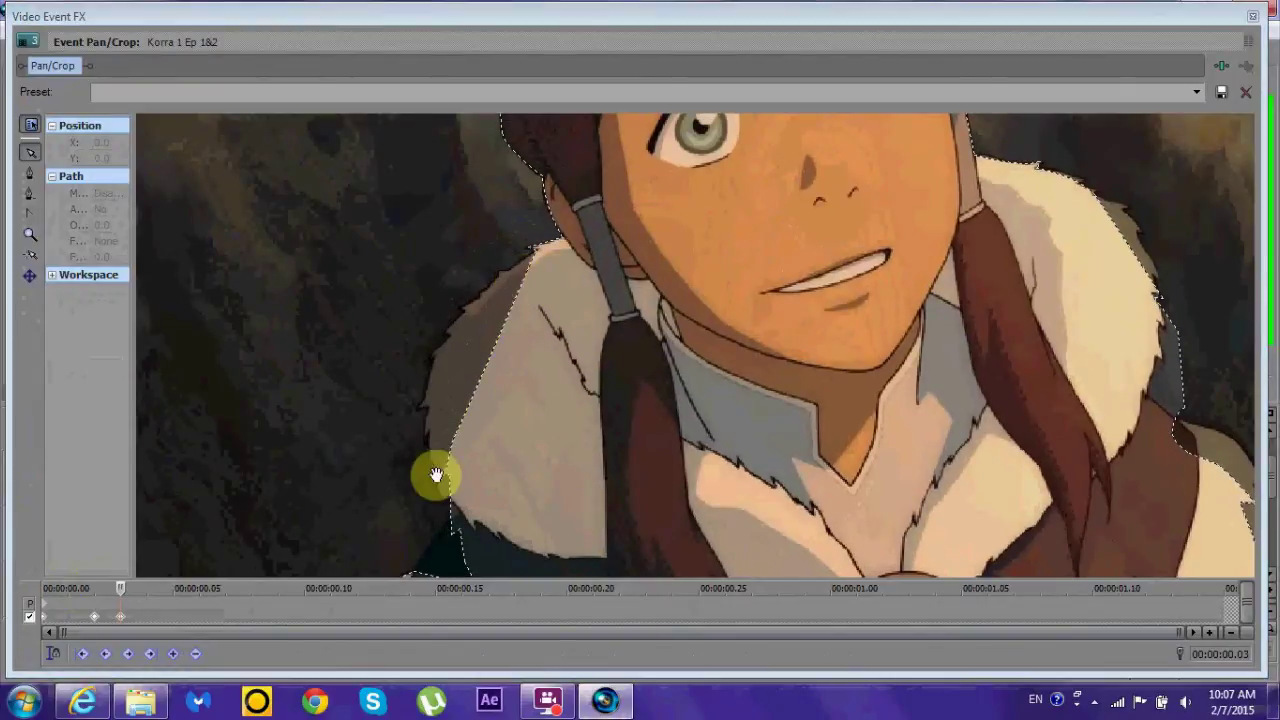
Step: Reshape the mask along the left fur collar down to where it meets the sleeve
{"action": "left_click", "coordinate": [449, 409]}
{"action": "left_click_drag", "start_coordinate": [449, 409], "coordinate": [415, 440]}
{"action": "scroll", "coordinate": [540, 346], "scroll_direction": "down", "scroll_amount": 3}
{"action": "left_click_drag", "start_coordinate": [540, 346], "coordinate": [451, 337]}
{"action": "left_click", "coordinate": [487, 505]}
{"action": "left_click_drag", "start_coordinate": [487, 505], "coordinate": [483, 443]}
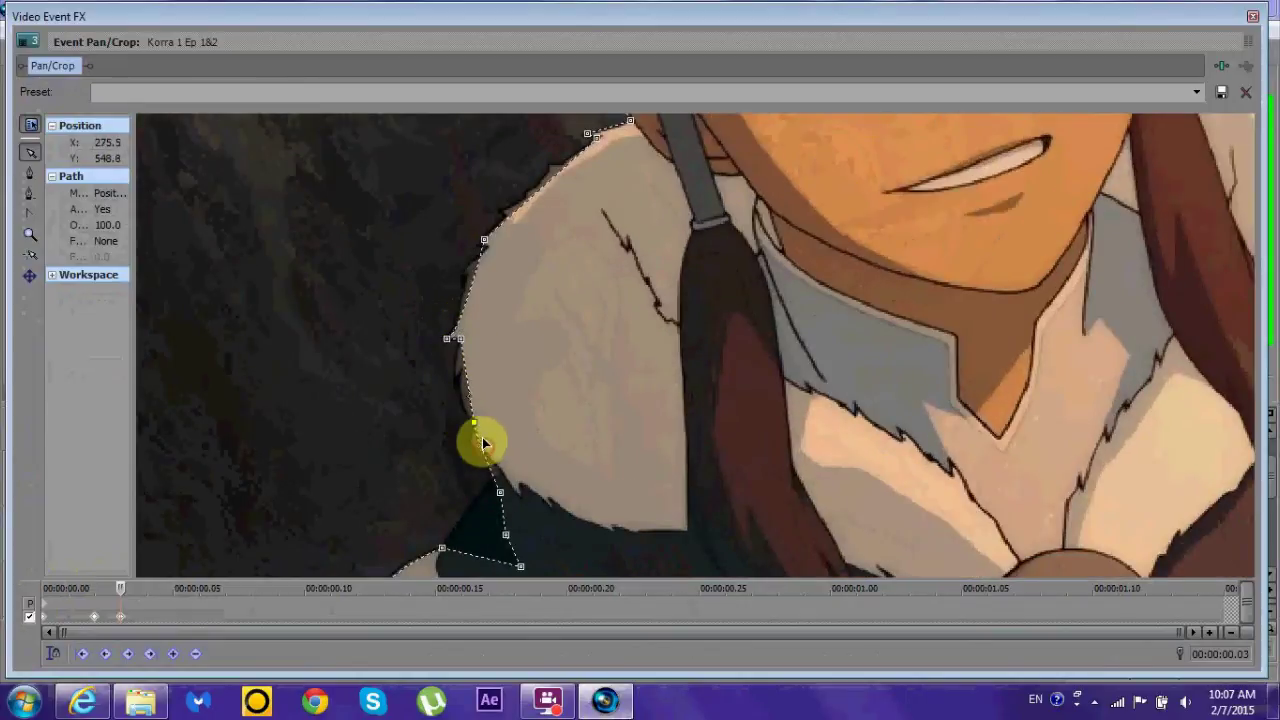
{"action": "scroll", "coordinate": [476, 400], "scroll_direction": "down", "scroll_amount": 3}
{"action": "left_click_drag", "start_coordinate": [500, 349], "coordinate": [525, 302]}
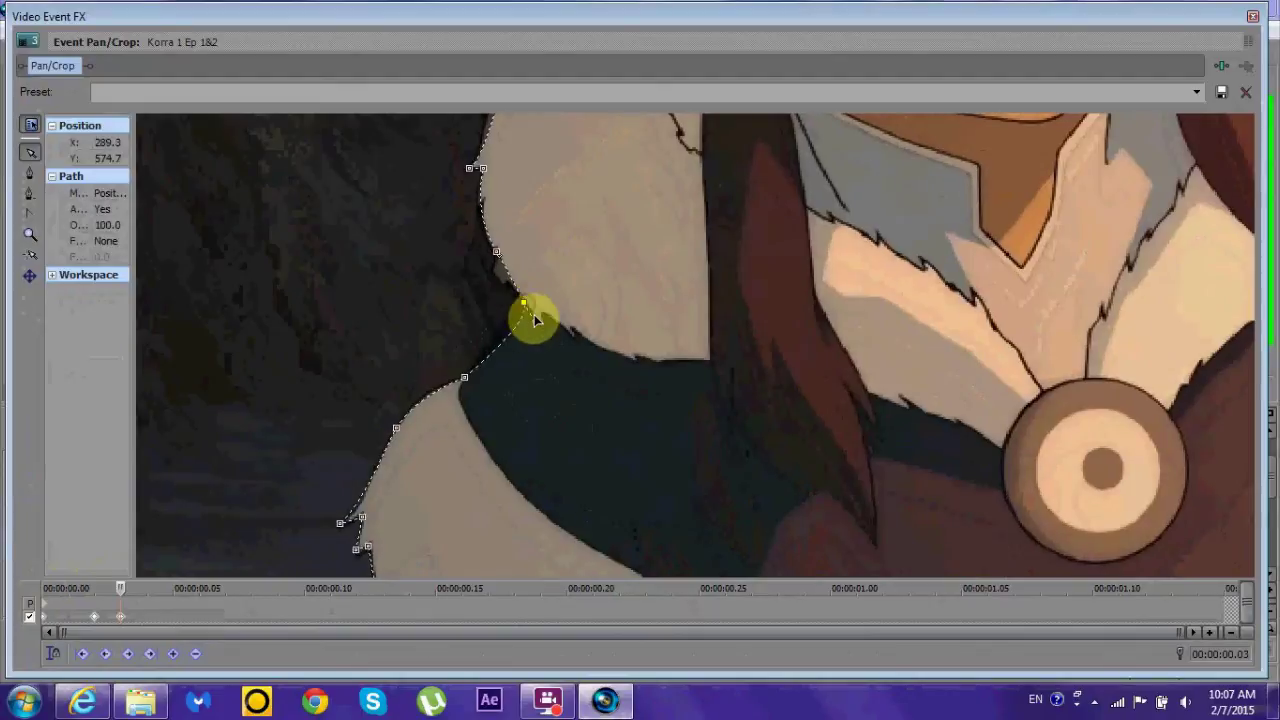
Step: Align the mask points with the outer edge of the right fur collar
{"action": "scroll", "coordinate": [535, 318], "scroll_direction": "down", "scroll_amount": 3}
{"action": "scroll", "coordinate": [200, 357], "scroll_direction": "right", "scroll_amount": 3}
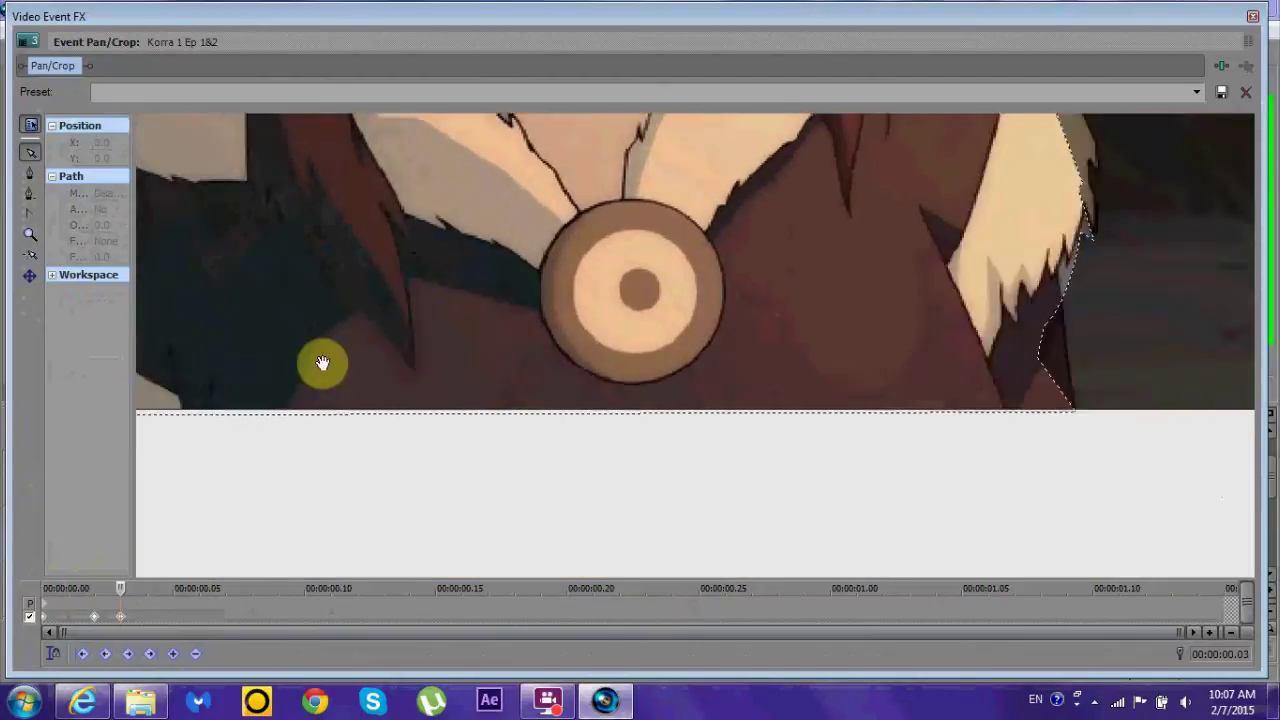
{"action": "scroll", "coordinate": [322, 362], "scroll_direction": "up", "scroll_amount": 5}
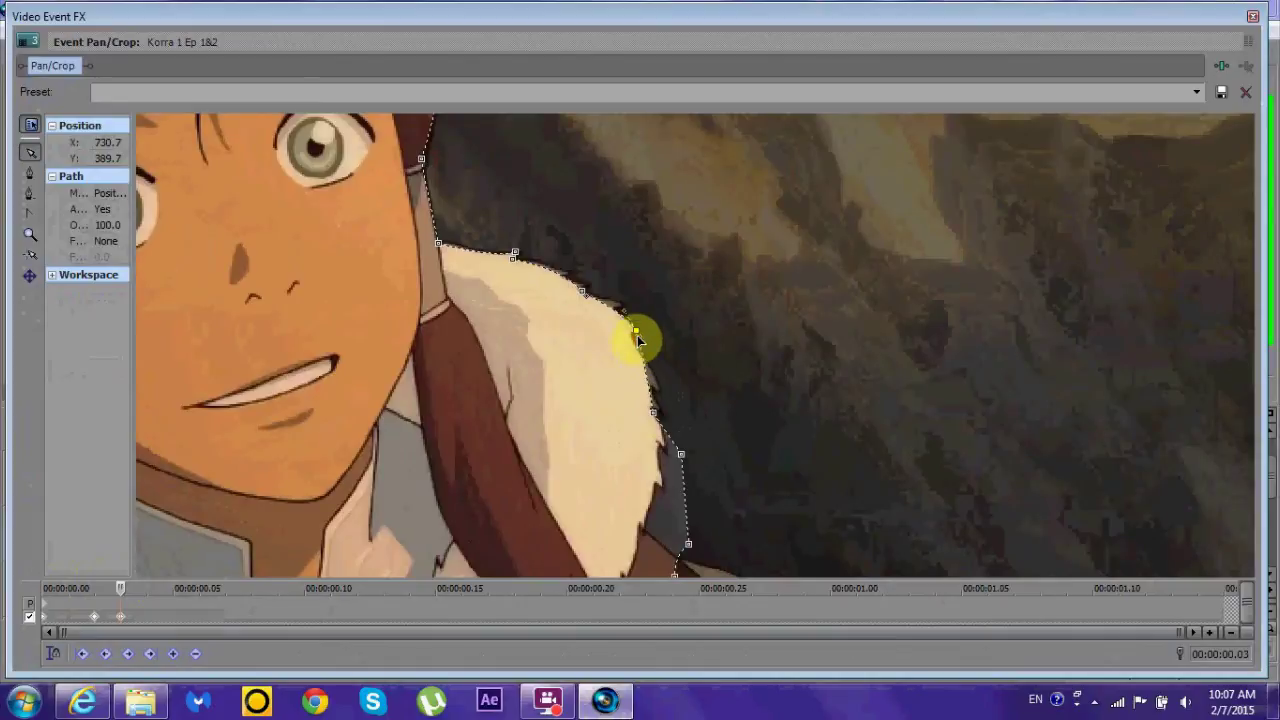
{"action": "left_click_drag", "start_coordinate": [680, 454], "coordinate": [658, 384]}
{"action": "scroll", "coordinate": [627, 450], "scroll_direction": "down", "scroll_amount": 2}
{"action": "scroll", "coordinate": [627, 450], "scroll_direction": "right", "scroll_amount": 1}
{"action": "left_click_drag", "start_coordinate": [601, 289], "coordinate": [591, 428]}
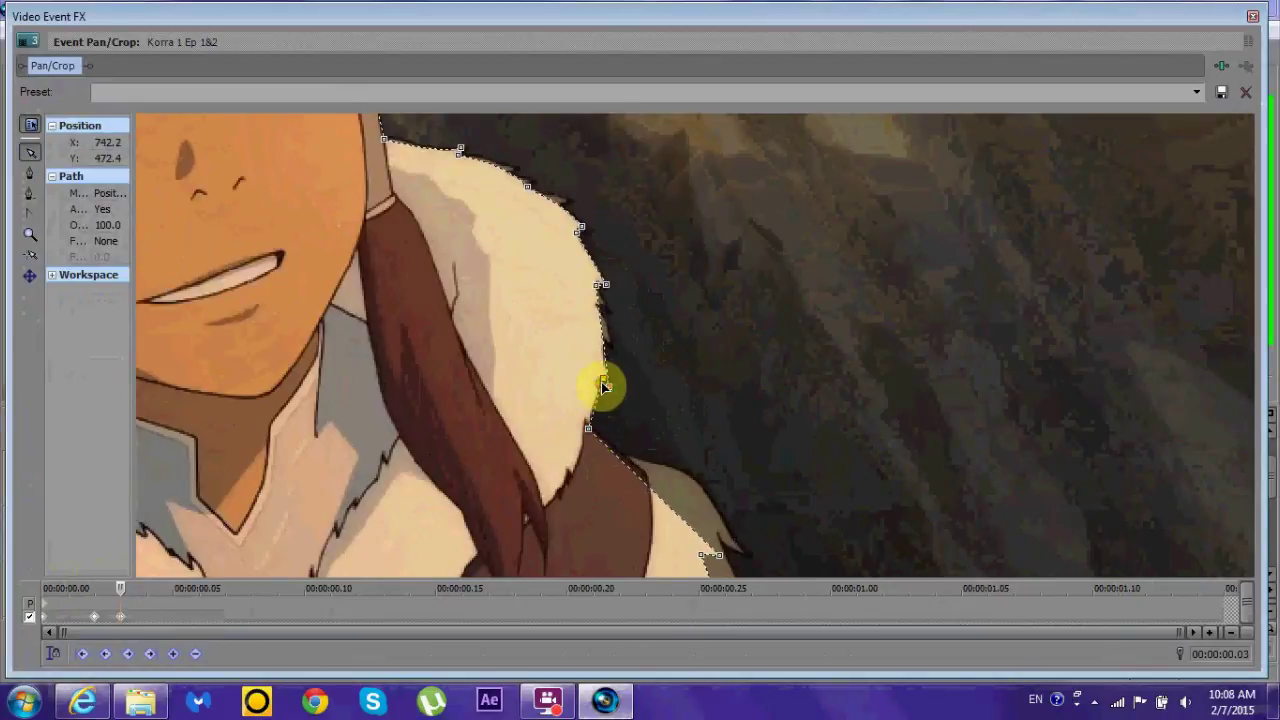
Step: Shape the mask around the right shoulder and its upper fur tufts
{"action": "left_click_drag", "start_coordinate": [601, 385], "coordinate": [686, 455]}
{"action": "left_click_drag", "start_coordinate": [618, 365], "coordinate": [648, 425]}
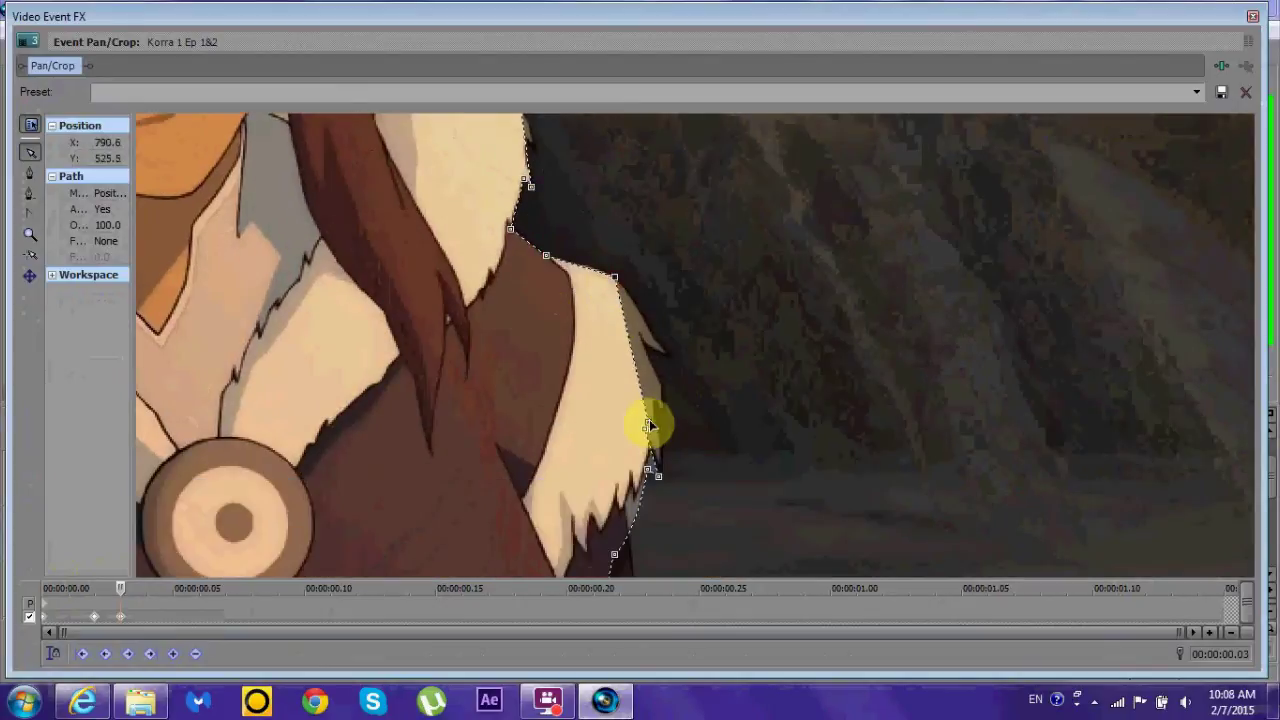
{"action": "left_click", "coordinate": [607, 270]}
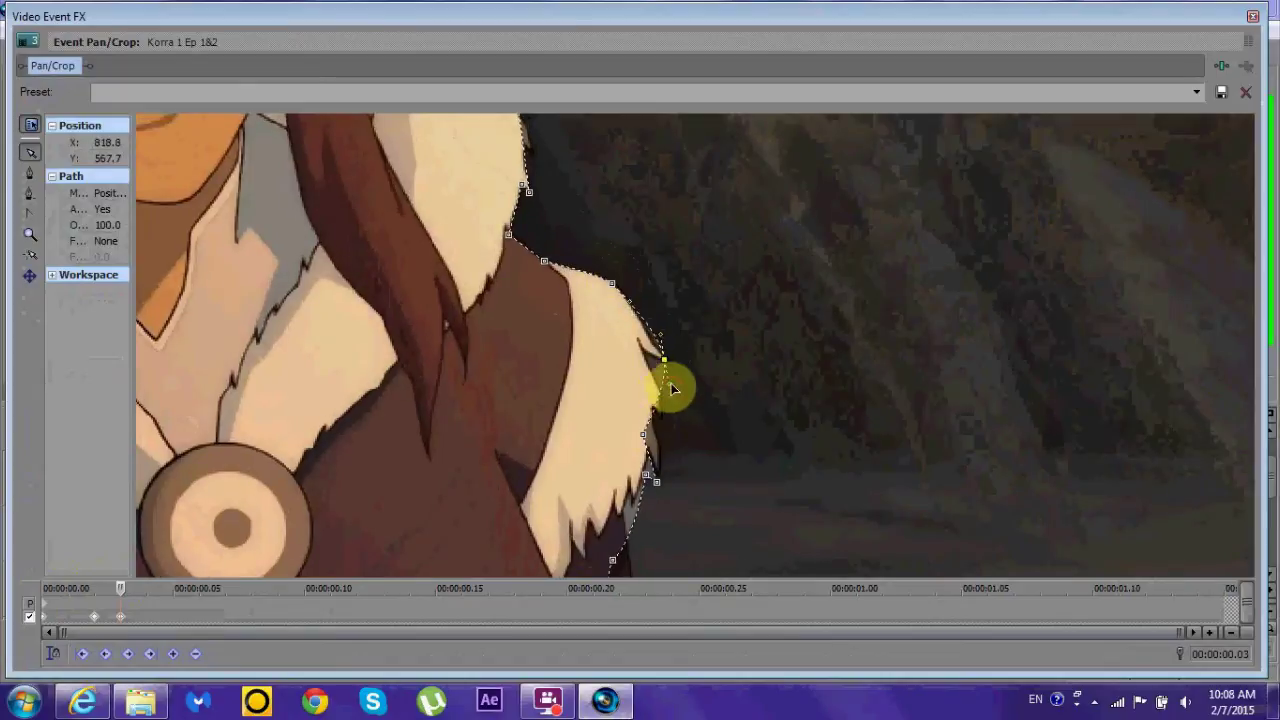
{"action": "left_click_drag", "start_coordinate": [647, 430], "coordinate": [668, 357]}
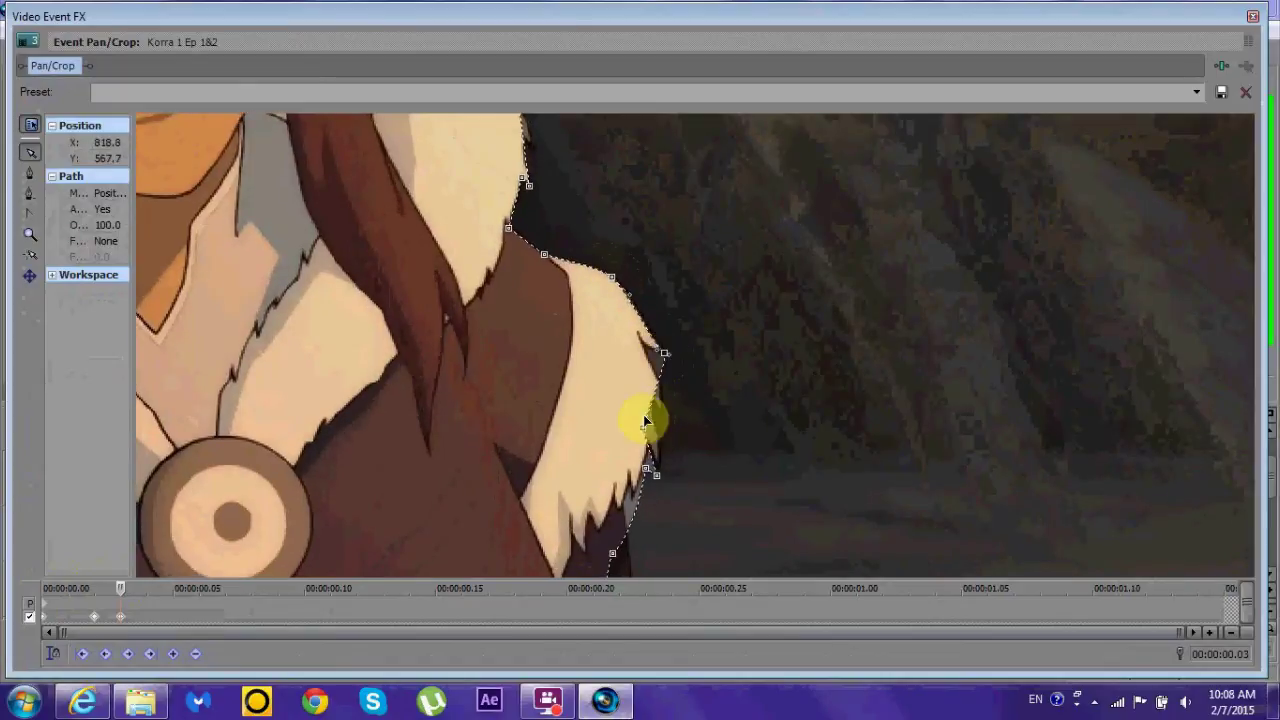
{"action": "left_click_drag", "start_coordinate": [655, 484], "coordinate": [664, 430]}
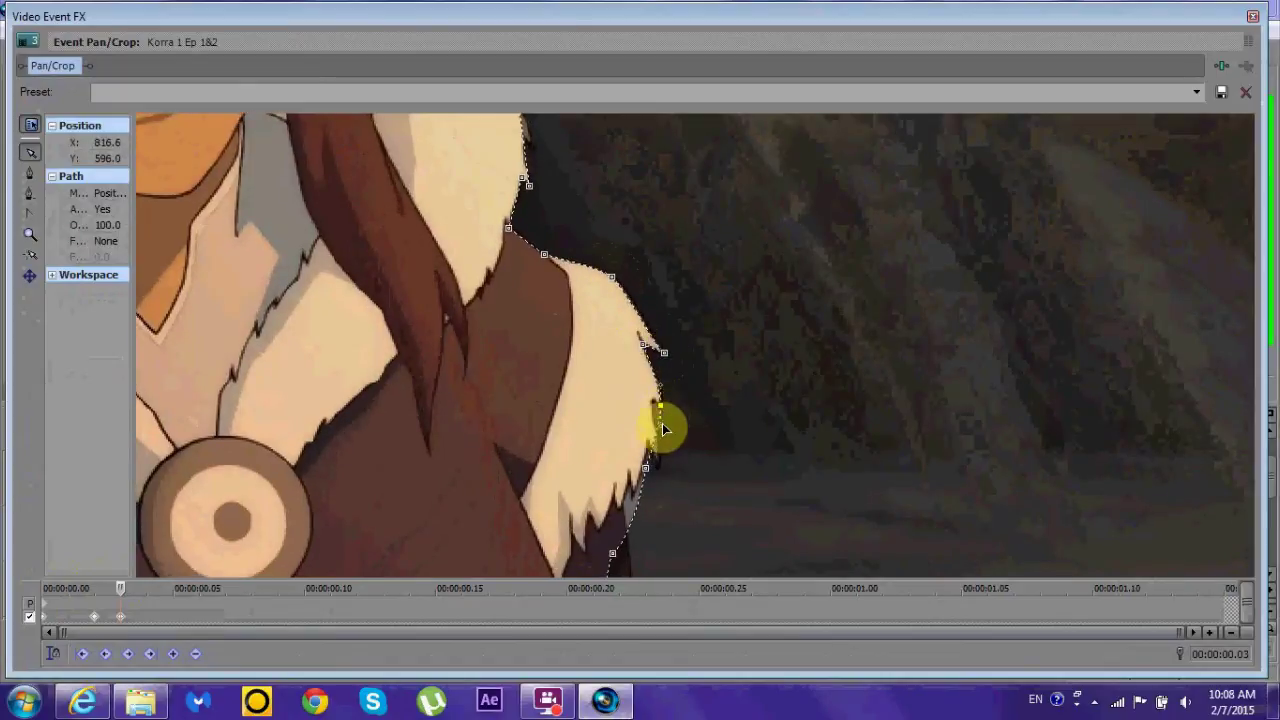
{"action": "left_click", "coordinate": [600, 390]}
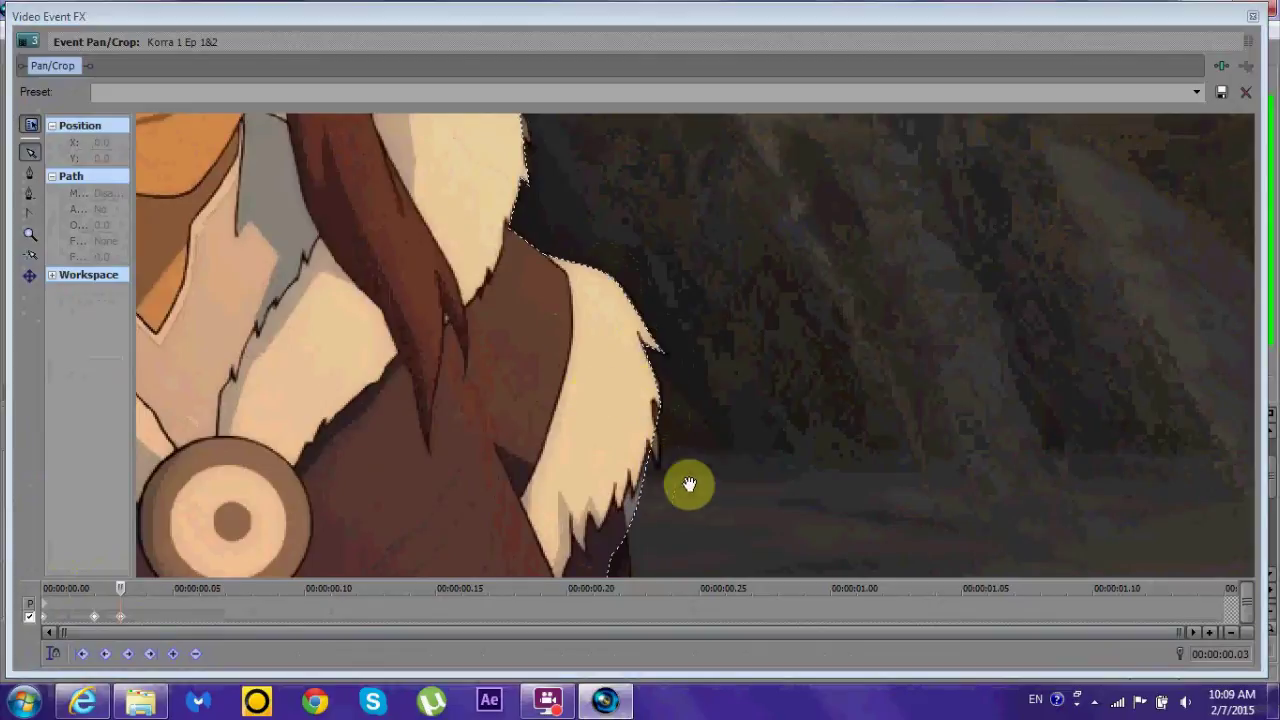
Step: Fit the mask to the lower fur tufts and coat edge on the right, down to the frame's bottom border
{"action": "scroll", "coordinate": [714, 506], "scroll_direction": "down", "scroll_amount": 1}
{"action": "left_click", "coordinate": [637, 327]}
{"action": "left_click_drag", "start_coordinate": [585, 467], "coordinate": [657, 372]}
{"action": "left_click_drag", "start_coordinate": [590, 513], "coordinate": [623, 560]}
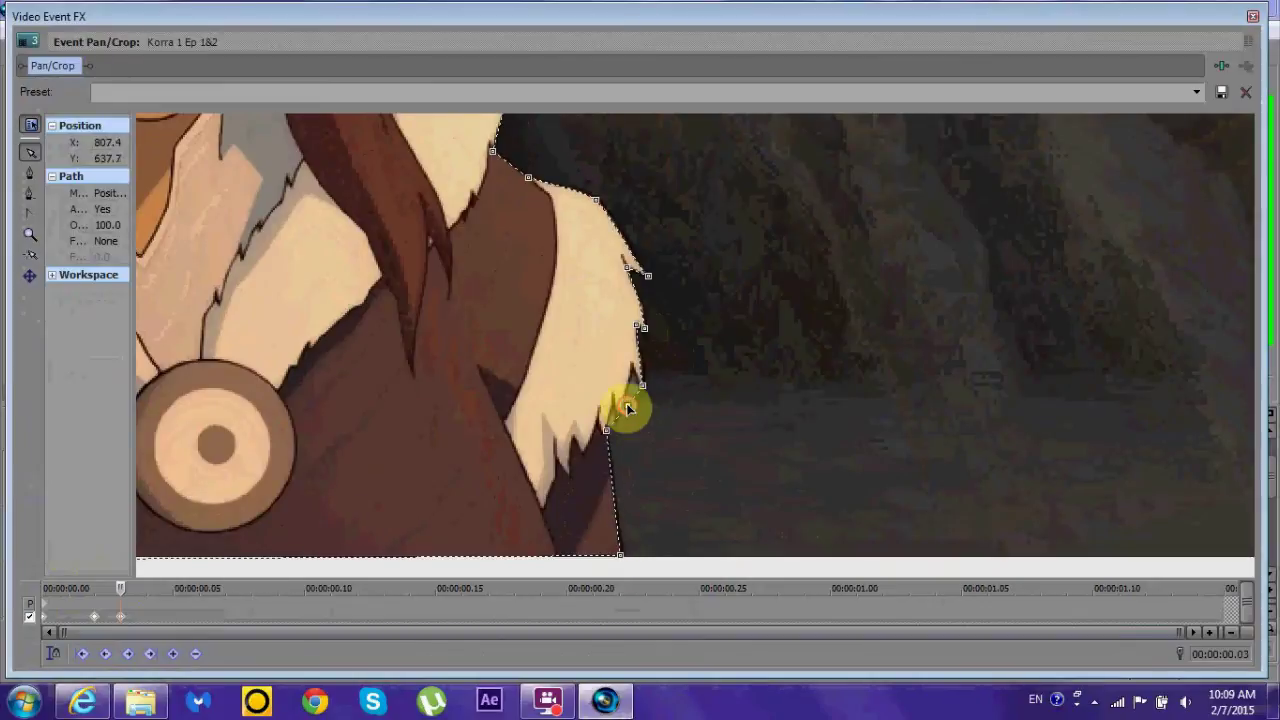
{"action": "scroll", "coordinate": [614, 411], "scroll_direction": "down", "scroll_amount": 3}
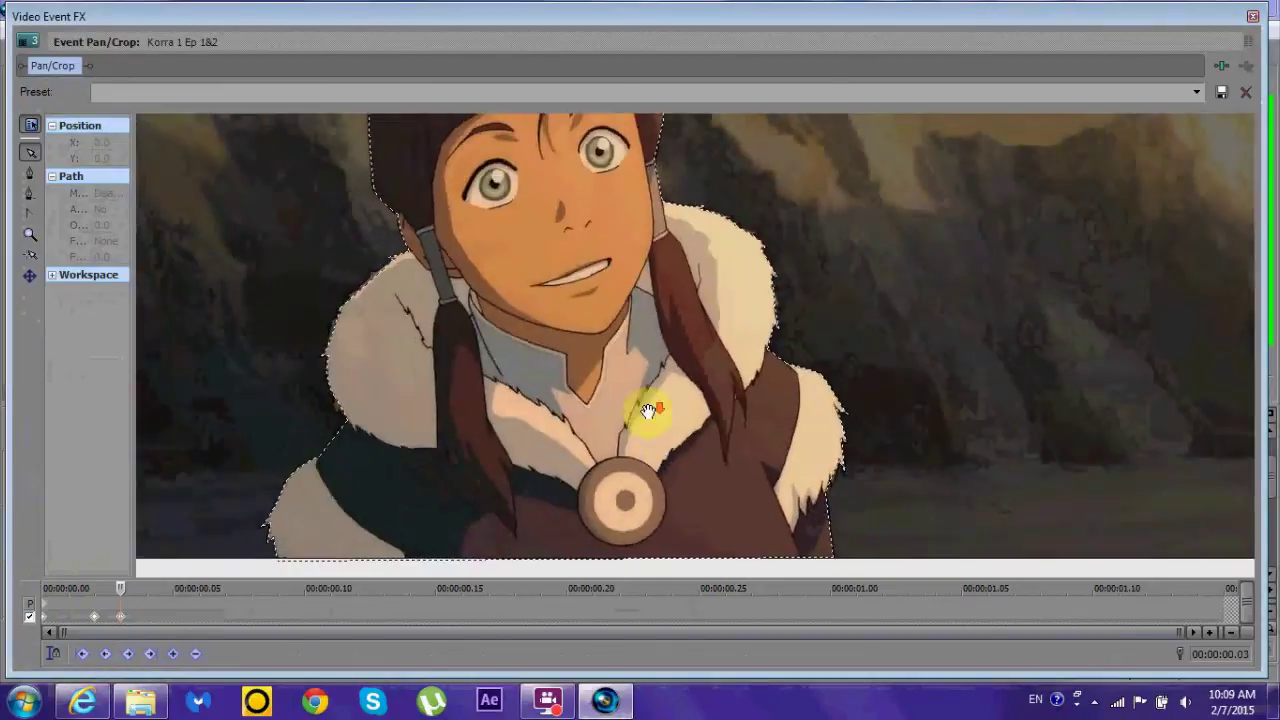
Step: Add mask keyframes on the following frames up to 00:00:00.06 and fit the mask to the left sleeve there
{"action": "left_click", "coordinate": [170, 588]}
{"action": "left_click", "coordinate": [199, 588]}
{"action": "scroll", "coordinate": [604, 536], "scroll_direction": "up", "scroll_amount": 2}
{"action": "left_click_drag", "start_coordinate": [297, 600], "coordinate": [208, 608]}
{"action": "scroll", "coordinate": [509, 334], "scroll_direction": "up", "scroll_amount": 4}
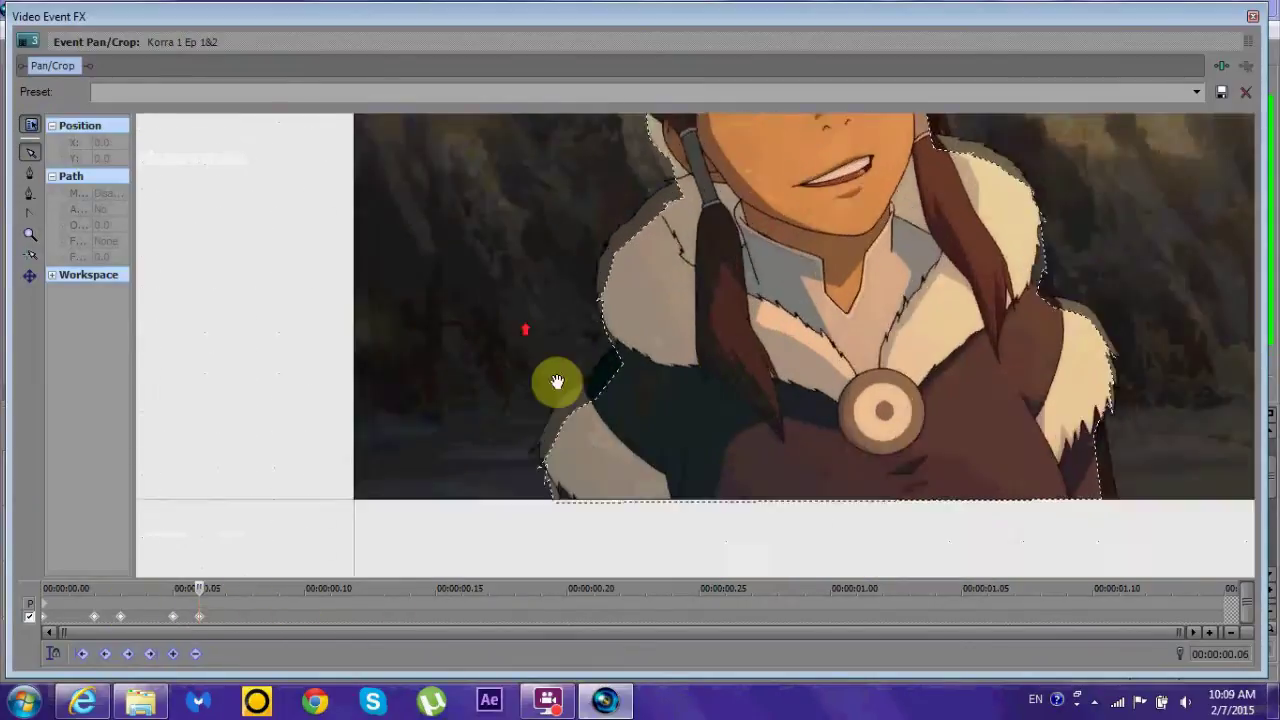
{"action": "left_click_drag", "start_coordinate": [630, 249], "coordinate": [610, 210]}
{"action": "left_click_drag", "start_coordinate": [556, 304], "coordinate": [545, 260]}
{"action": "left_click_drag", "start_coordinate": [498, 407], "coordinate": [514, 449]}
Step: Move the mask points out to the base and outer edge of the left fur collar at 00:00:00.06
{"action": "scroll", "coordinate": [569, 360], "scroll_direction": "up", "scroll_amount": 3}
{"action": "left_click_drag", "start_coordinate": [569, 360], "coordinate": [614, 280]}
{"action": "scroll", "coordinate": [521, 318], "scroll_direction": "up", "scroll_amount": 2}
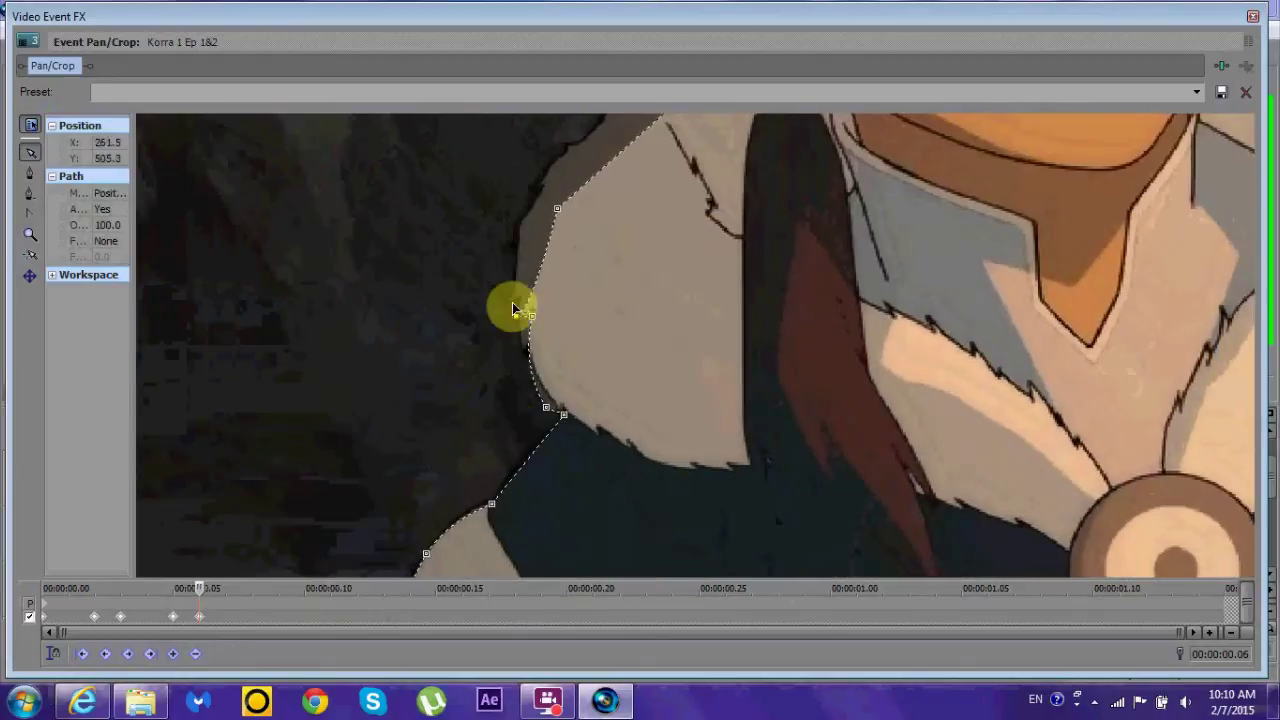
{"action": "left_click_drag", "start_coordinate": [551, 206], "coordinate": [519, 225]}
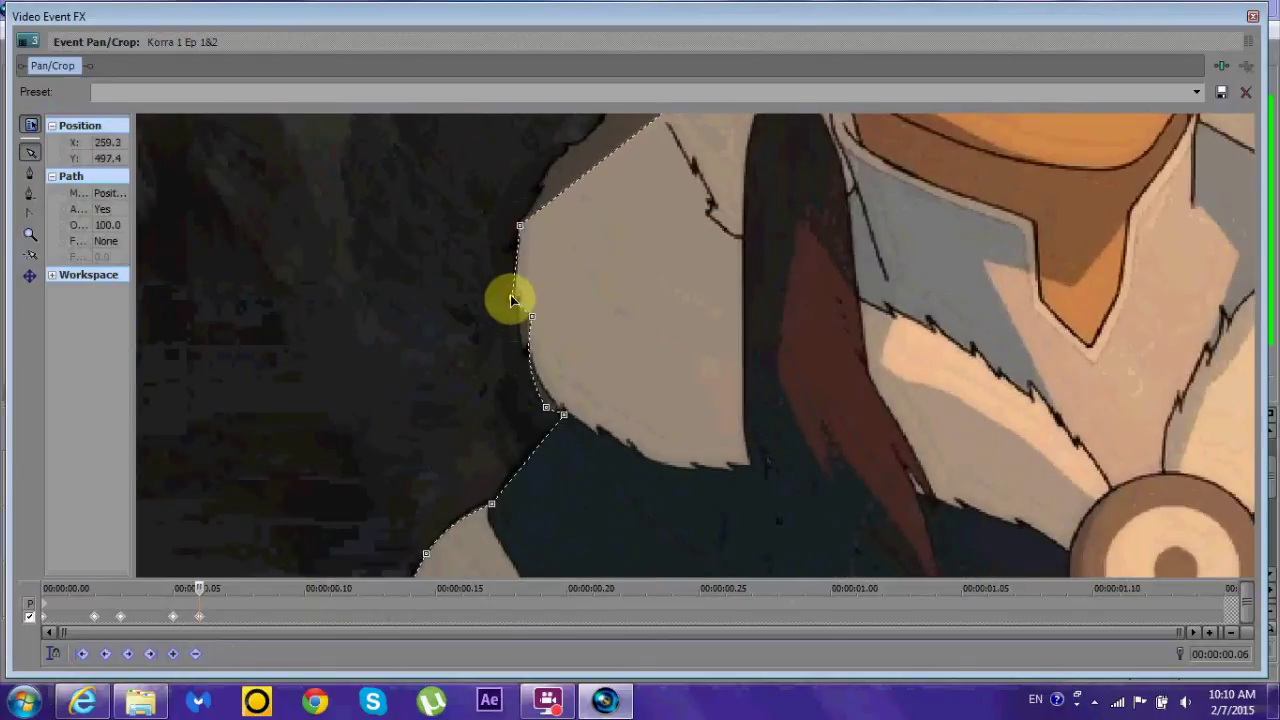
{"action": "scroll", "coordinate": [580, 350], "scroll_direction": "up", "scroll_amount": 3}
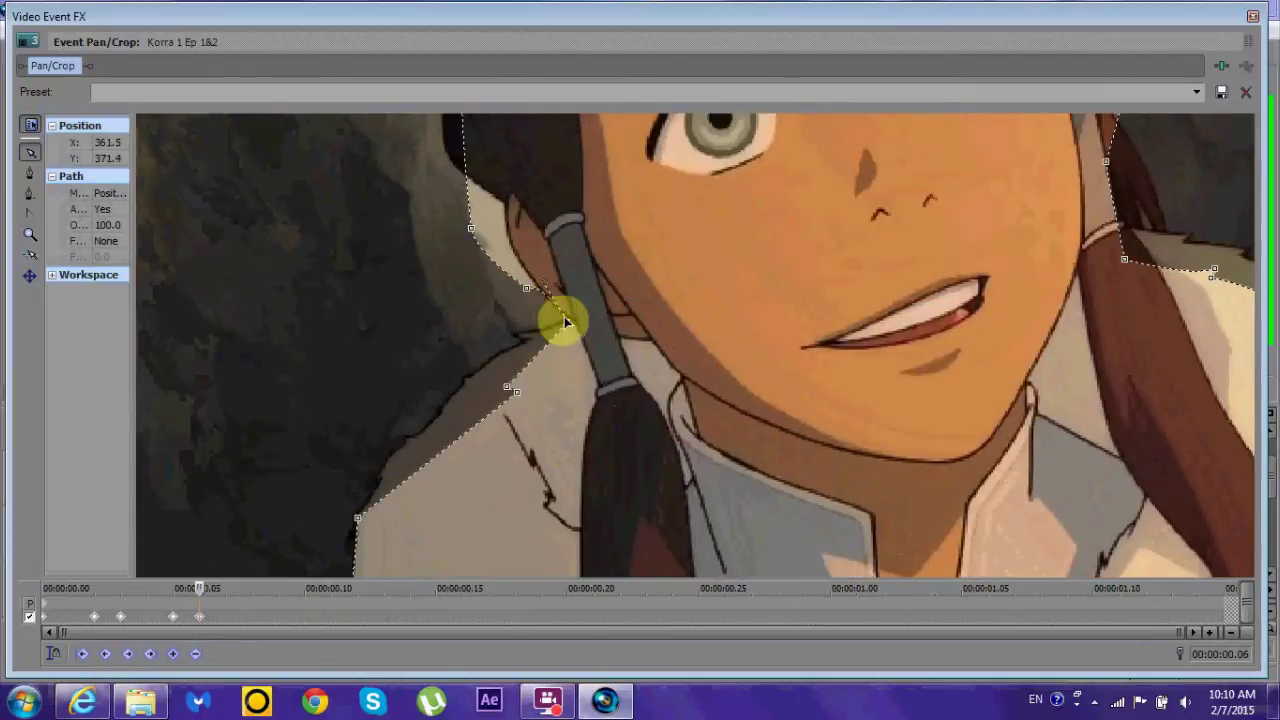
Step: Fit the mask to the left ear and the upper edge of the left fur collar at 00:00:00.06
{"action": "left_click", "coordinate": [513, 210]}
{"action": "left_click_drag", "start_coordinate": [513, 210], "coordinate": [500, 180]}
{"action": "left_click", "coordinate": [569, 295]}
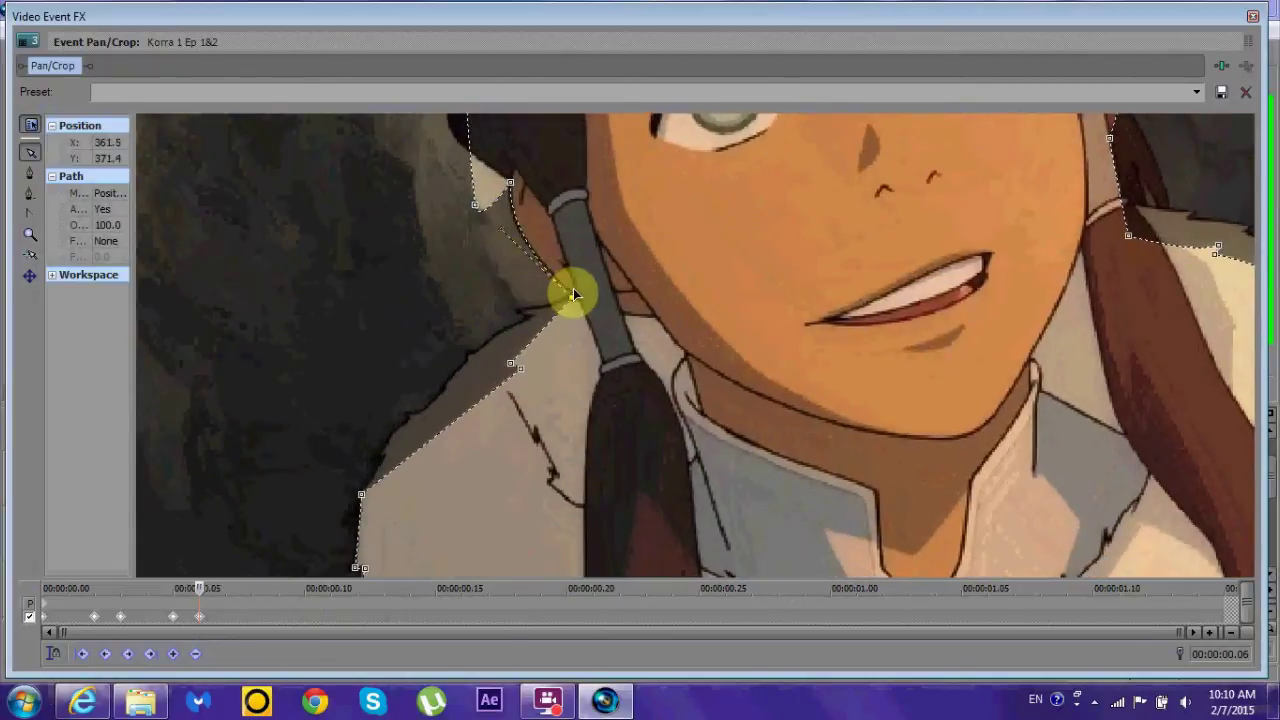
{"action": "left_click_drag", "start_coordinate": [515, 366], "coordinate": [529, 319]}
{"action": "left_click", "coordinate": [358, 498]}
{"action": "left_click", "coordinate": [525, 314]}
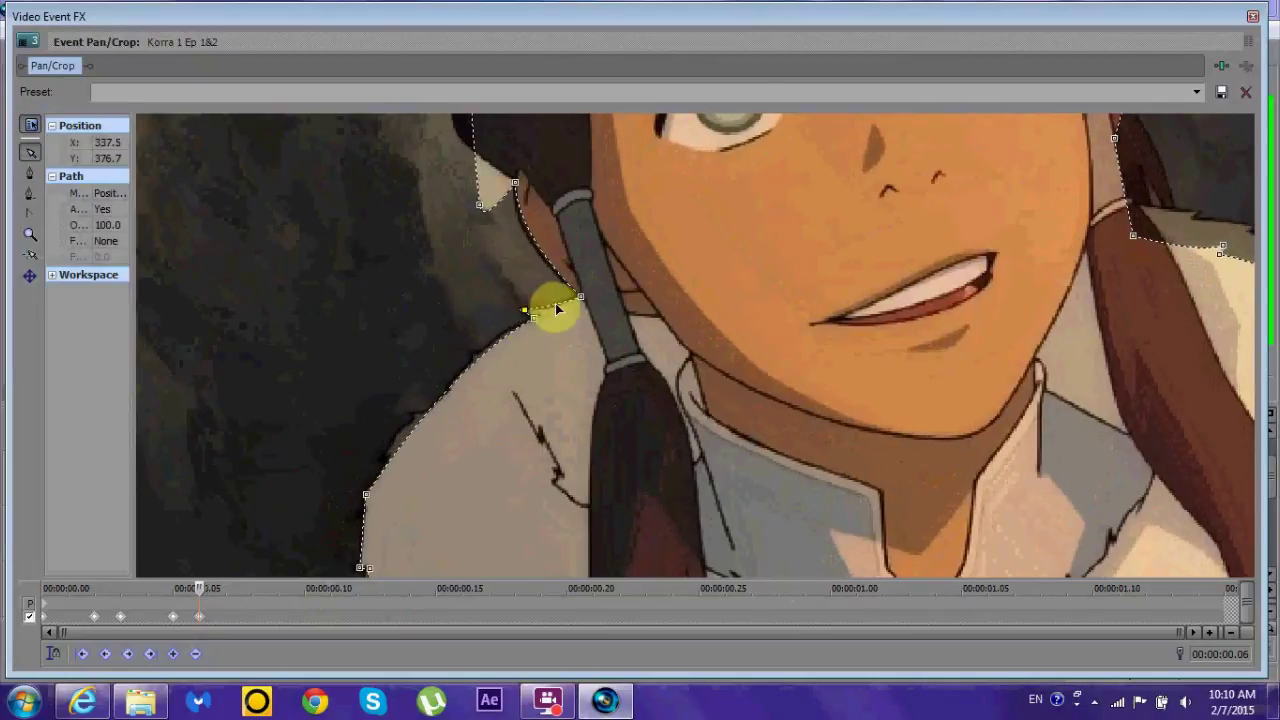
Step: Fit the mask along the left side of the hair and the left edge of the ponytail
{"action": "scroll", "coordinate": [457, 457], "scroll_direction": "down", "scroll_amount": 3}
{"action": "scroll", "coordinate": [453, 360], "scroll_direction": "up", "scroll_amount": 3}
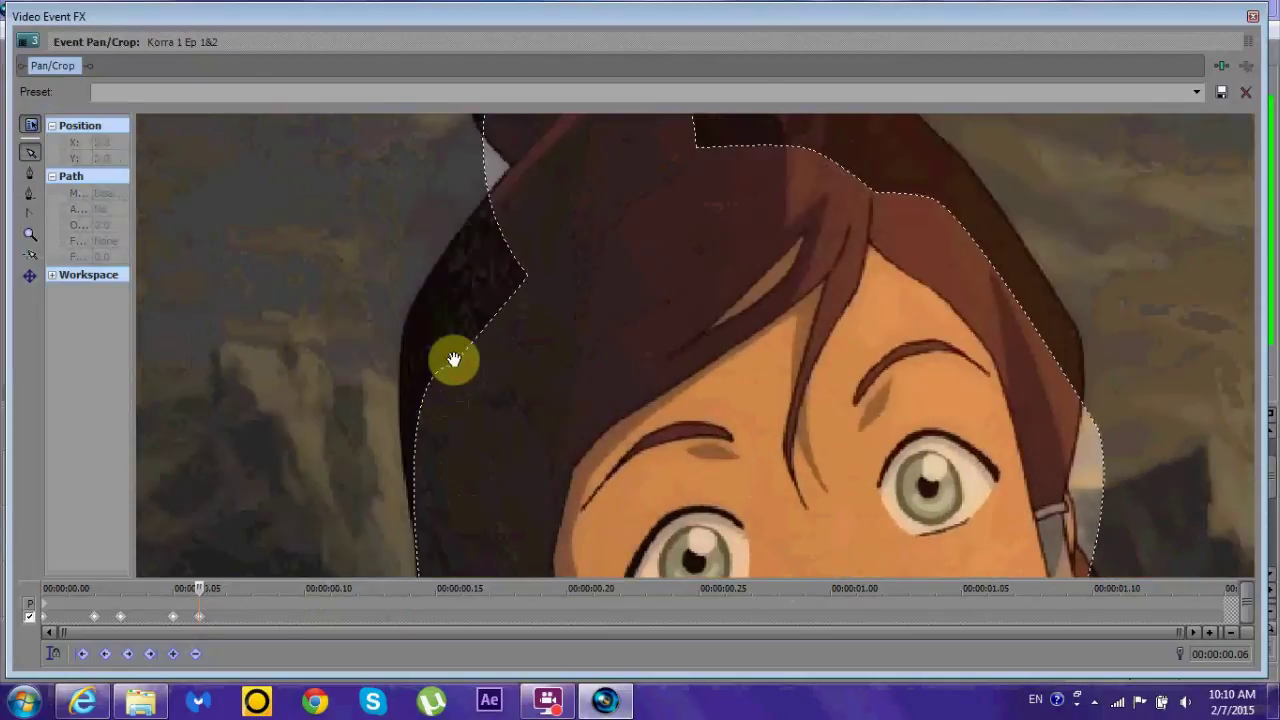
{"action": "left_click", "coordinate": [453, 360]}
{"action": "scroll", "coordinate": [420, 340], "scroll_direction": "up", "scroll_amount": 2}
{"action": "left_click_drag", "start_coordinate": [471, 449], "coordinate": [408, 402]}
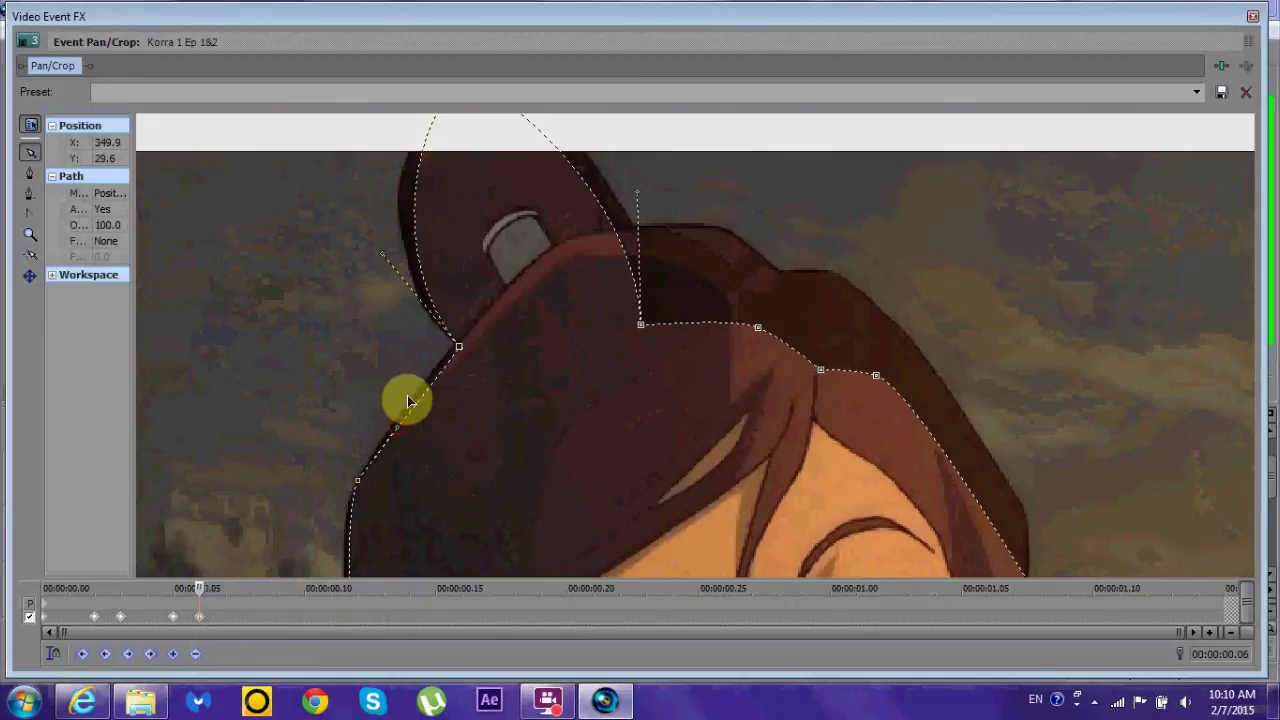
{"action": "scroll", "coordinate": [431, 194], "scroll_direction": "up", "scroll_amount": 2}
{"action": "left_click_drag", "start_coordinate": [423, 197], "coordinate": [398, 212]}
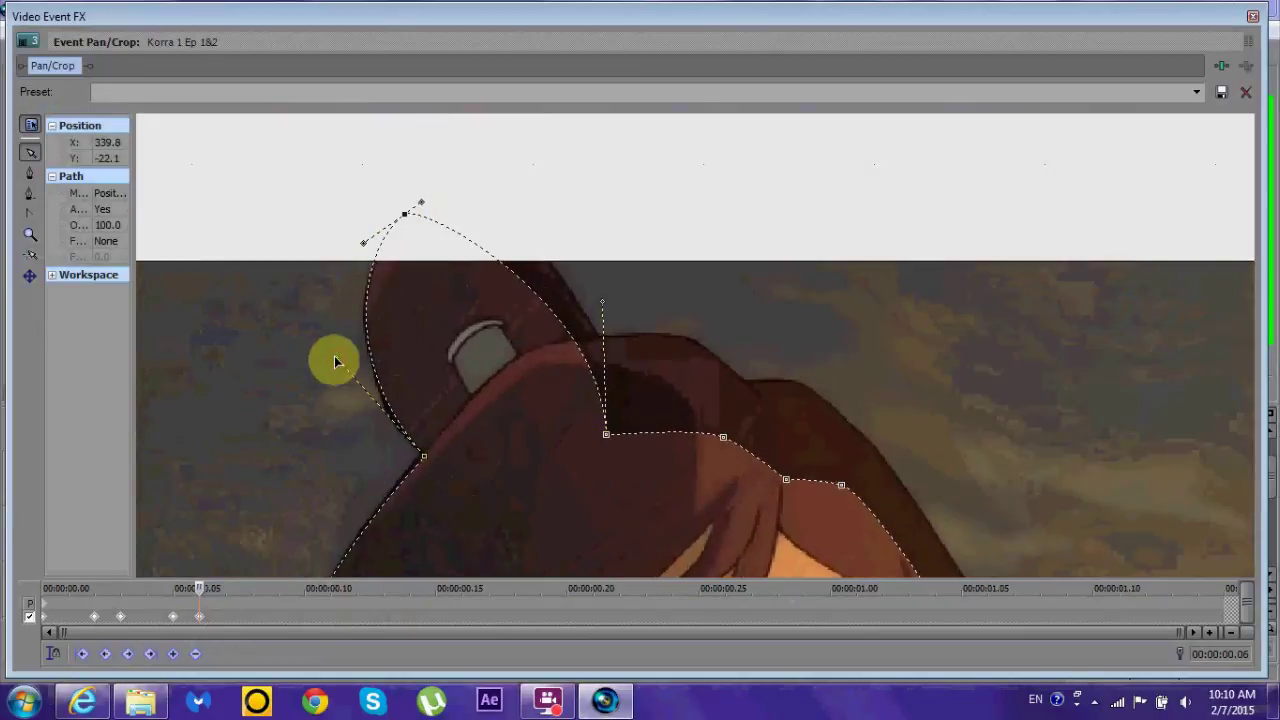
Step: Fit the mask from the ponytail's right base over the top of the hair and down its right side to the hair tie
{"action": "left_click_drag", "start_coordinate": [606, 434], "coordinate": [594, 346]}
{"action": "left_click_drag", "start_coordinate": [722, 437], "coordinate": [686, 343]}
{"action": "left_click", "coordinate": [597, 337]}
{"action": "left_click_drag", "start_coordinate": [786, 480], "coordinate": [808, 386]}
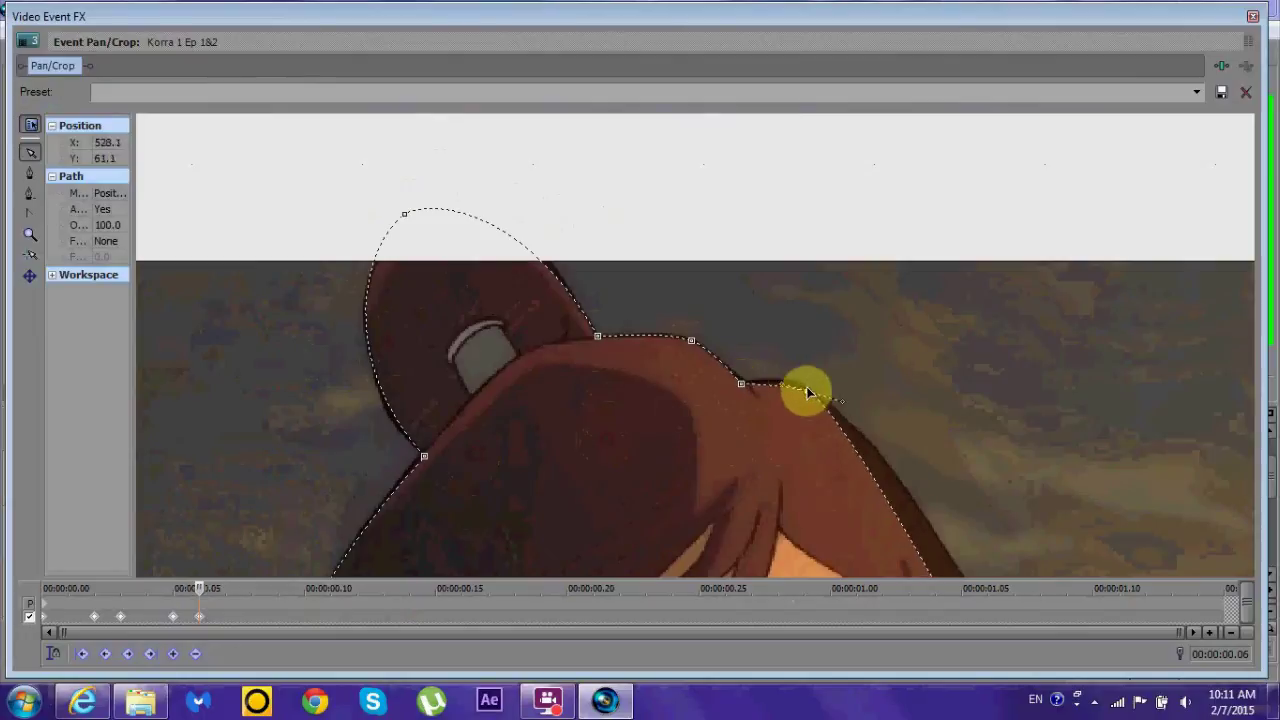
{"action": "scroll", "coordinate": [606, 300], "scroll_direction": "up", "scroll_amount": 3}
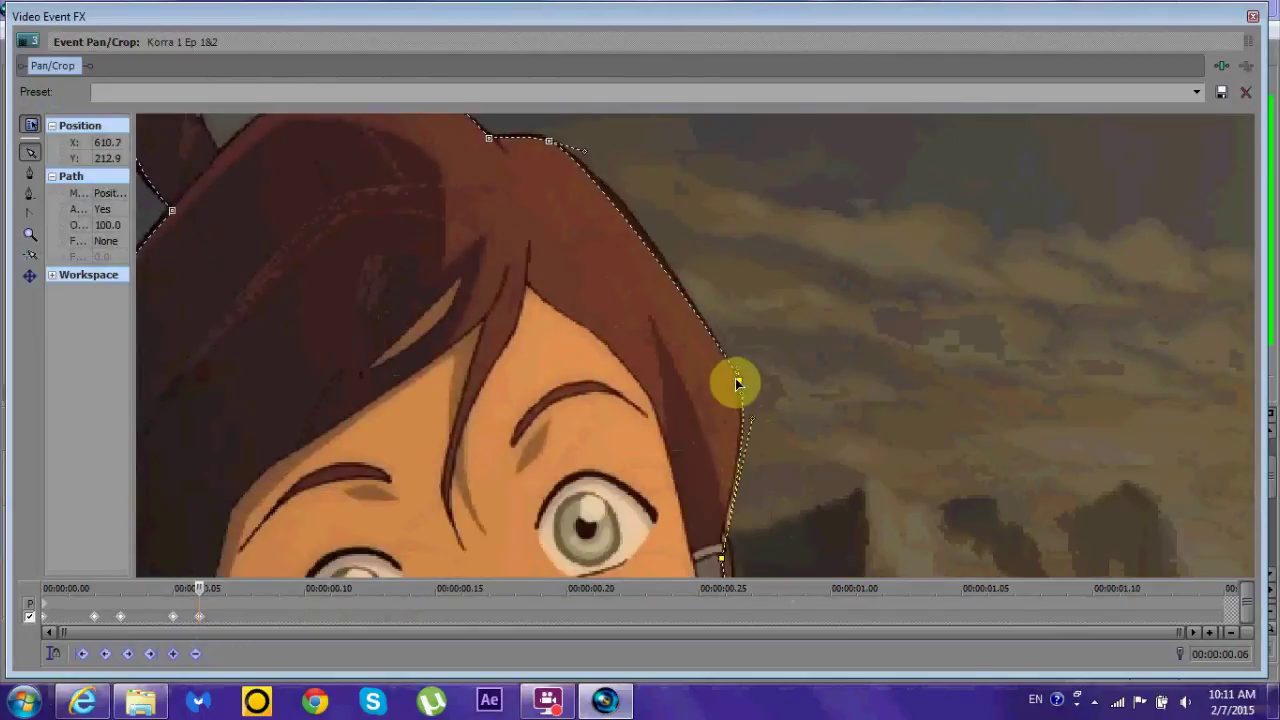
{"action": "scroll", "coordinate": [589, 146], "scroll_direction": "down", "scroll_amount": 2}
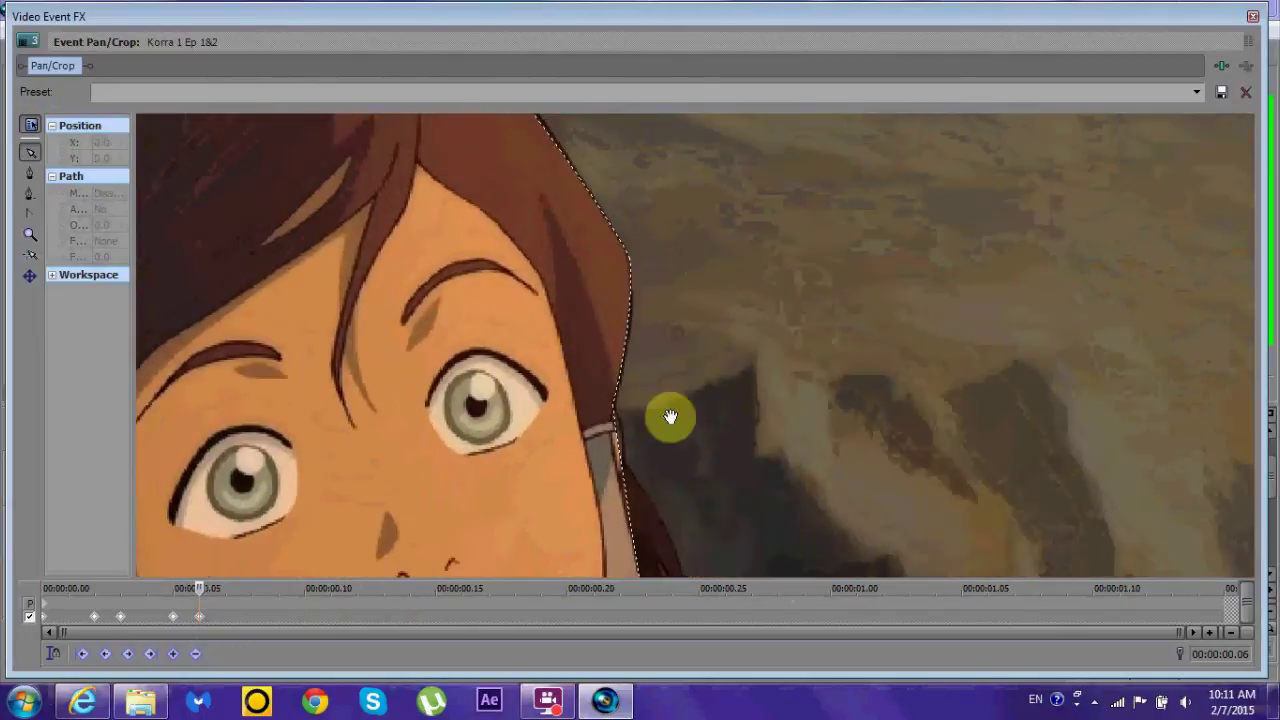
{"action": "scroll", "coordinate": [700, 450], "scroll_direction": "down", "scroll_amount": 3}
Step: Fit the mask to the right sleeve's fur tufts and the coat edge down to the frame's bottom border
{"action": "scroll", "coordinate": [641, 253], "scroll_direction": "up", "scroll_amount": 3}
{"action": "scroll", "coordinate": [641, 253], "scroll_direction": "up", "scroll_amount": 2}
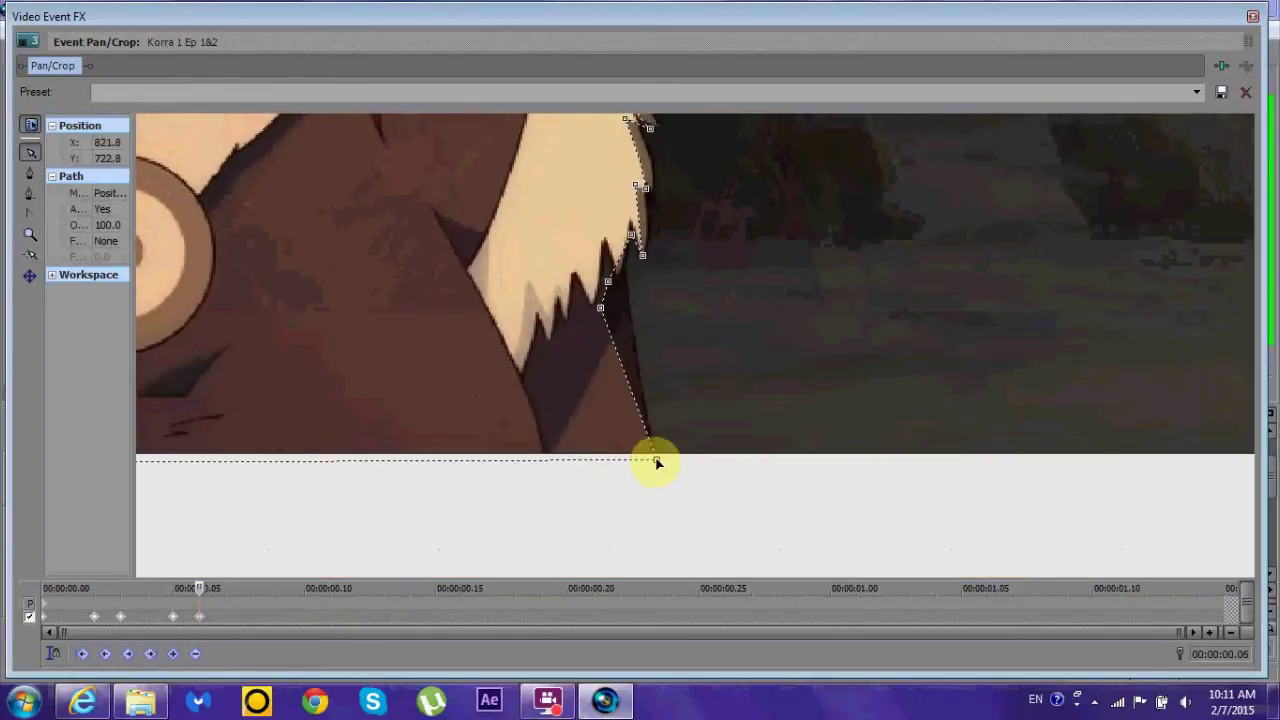
{"action": "scroll", "coordinate": [650, 420], "scroll_direction": "up", "scroll_amount": 2}
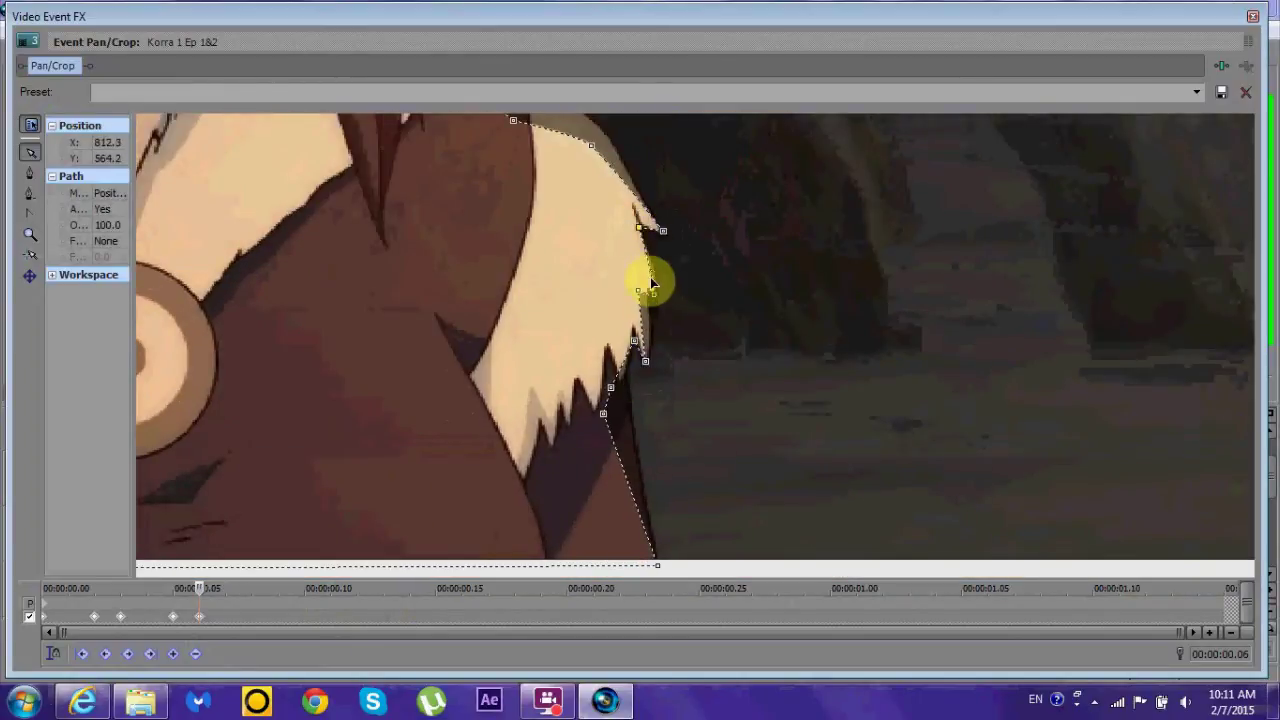
{"action": "scroll", "coordinate": [645, 297], "scroll_direction": "down", "scroll_amount": 1}
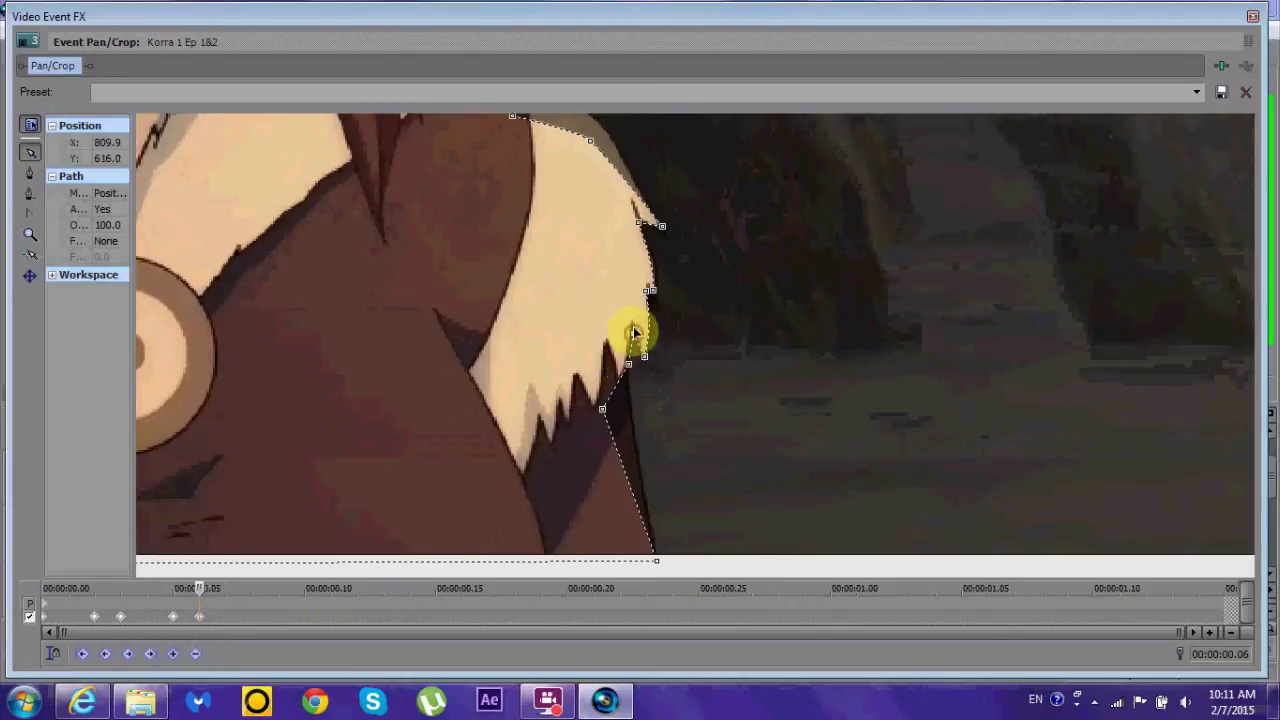
{"action": "left_click_drag", "start_coordinate": [656, 561], "coordinate": [686, 529]}
Step: Fit the mask to the right shoulder and the lower tip of the right fur collar
{"action": "scroll", "coordinate": [600, 550], "scroll_direction": "down", "scroll_amount": 1}
{"action": "scroll", "coordinate": [680, 470], "scroll_direction": "down", "scroll_amount": 1}
{"action": "scroll", "coordinate": [606, 386], "scroll_direction": "up", "scroll_amount": 3}
{"action": "left_click", "coordinate": [638, 388]}
{"action": "scroll", "coordinate": [500, 334], "scroll_direction": "down", "scroll_amount": 1}
{"action": "scroll", "coordinate": [314, 334], "scroll_direction": "down", "scroll_amount": 1}
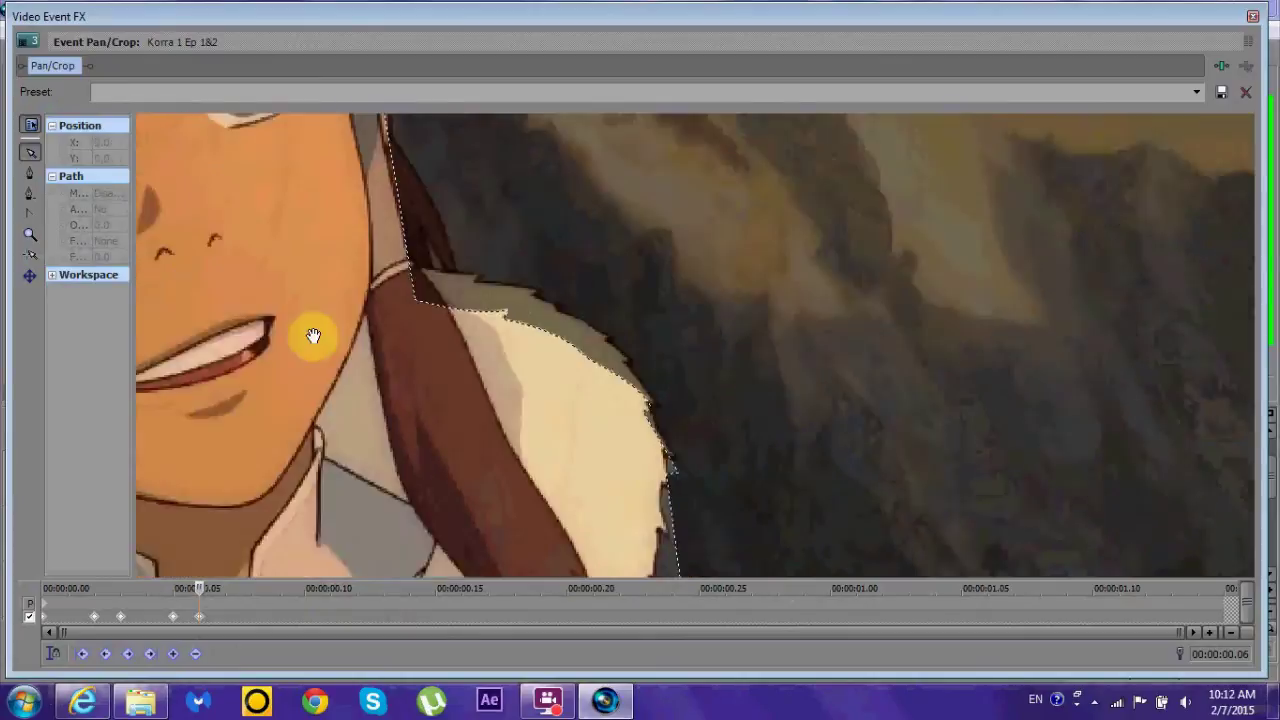
Step: Fit the mask around the loose hair behind the right ear and set the small path in its gap to Negative mode
{"action": "scroll", "coordinate": [509, 434], "scroll_direction": "up", "scroll_amount": 2}
{"action": "left_click", "coordinate": [493, 268]}
{"action": "left_click", "coordinate": [580, 410]}
{"action": "left_click_drag", "start_coordinate": [554, 403], "coordinate": [530, 380]}
{"action": "left_click", "coordinate": [108, 192]}
{"action": "left_click", "coordinate": [100, 214]}
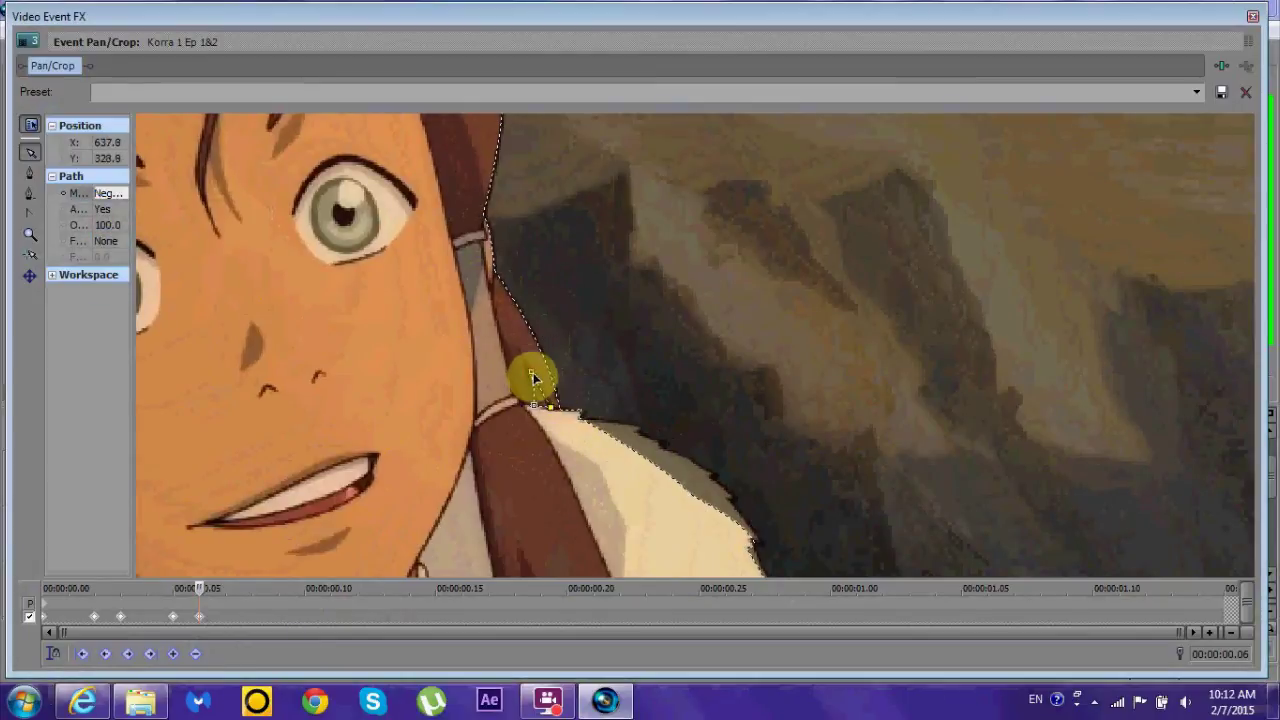
Step: Dock the Pan/Crop window to check the cutout against the green background in the preview, and float it again
{"action": "left_click_drag", "start_coordinate": [455, 16], "coordinate": [561, 111]}
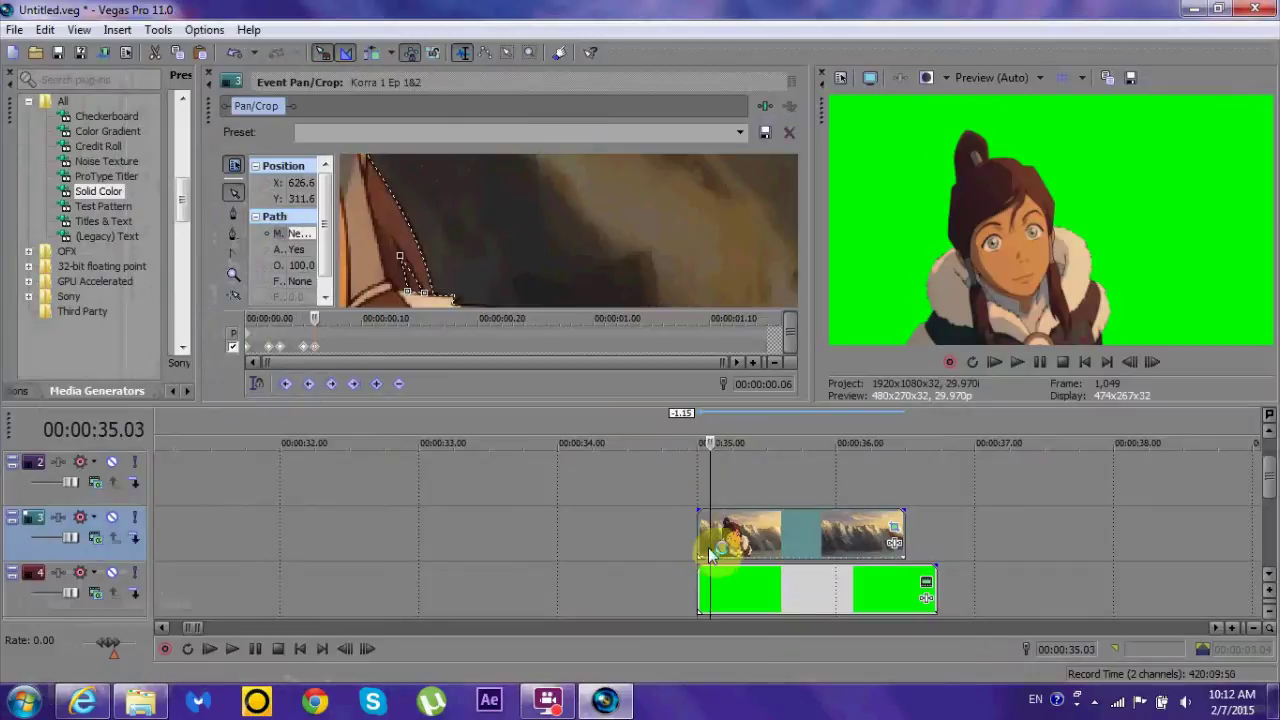
{"action": "left_click", "coordinate": [1051, 250]}
{"action": "double_click", "coordinate": [207, 119]}
Step: Fit the mask to the outer fur edge of the right collar, from the hair down to the shoulder
{"action": "scroll", "coordinate": [686, 351], "scroll_direction": "down", "scroll_amount": 3}
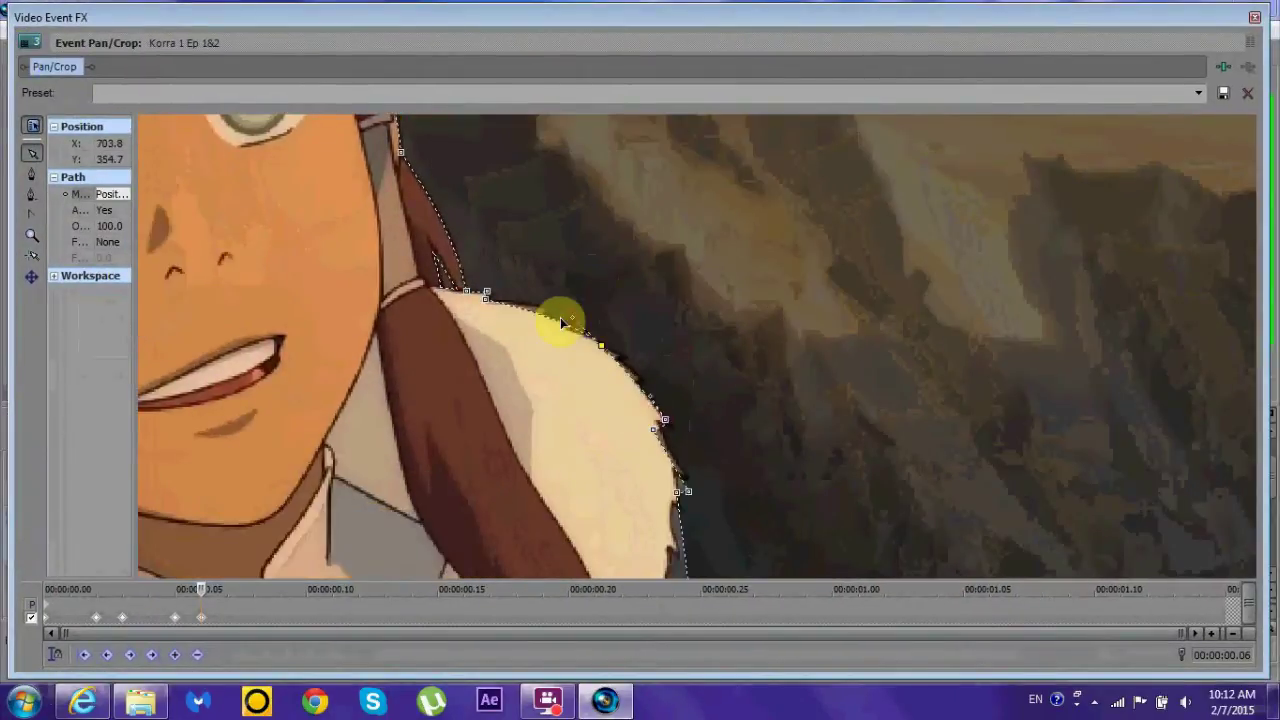
{"action": "scroll", "coordinate": [657, 428], "scroll_direction": "down", "scroll_amount": 2}
{"action": "scroll", "coordinate": [657, 372], "scroll_direction": "down", "scroll_amount": 2}
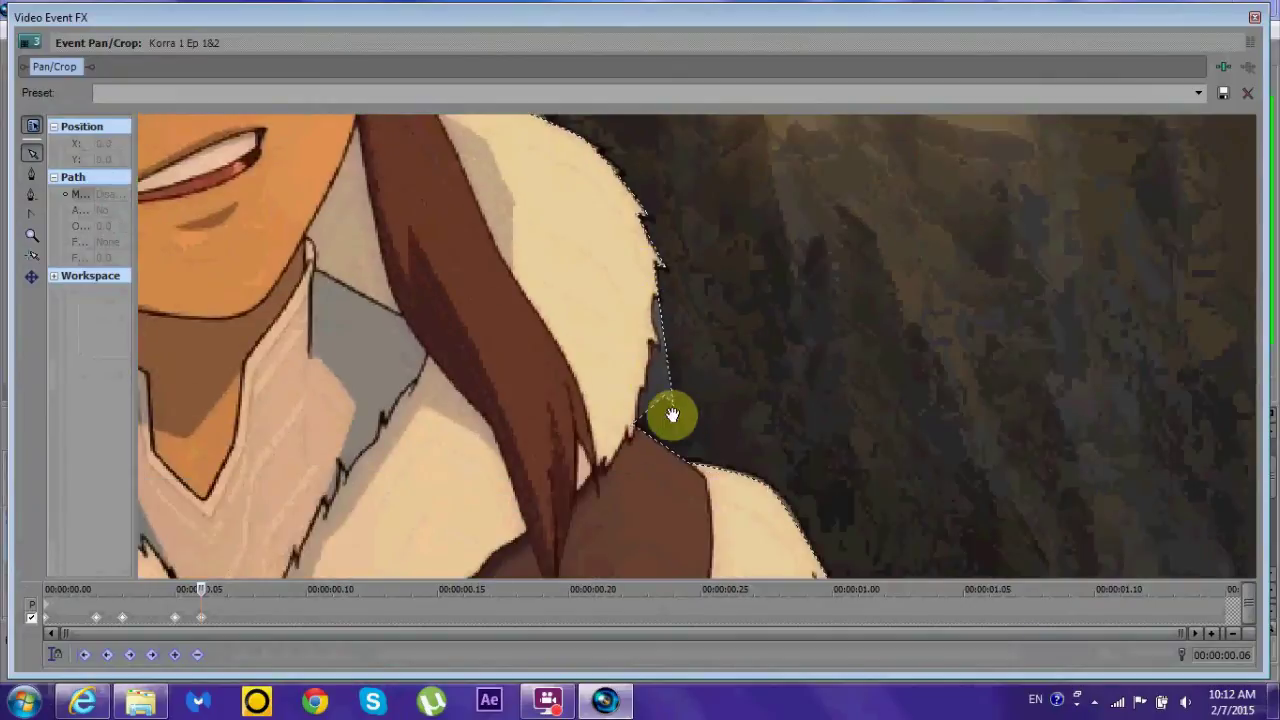
{"action": "scroll", "coordinate": [600, 410], "scroll_direction": "down", "scroll_amount": 2}
{"action": "scroll", "coordinate": [443, 180], "scroll_direction": "up", "scroll_amount": 5}
Step: Add mask keyframes at 00:00:00.09 and 00:00:00.10 and fit the mask to the left sleeve's outer edge at 00:00:00.10
{"action": "left_click", "coordinate": [257, 590]}
{"action": "left_click", "coordinate": [306, 590]}
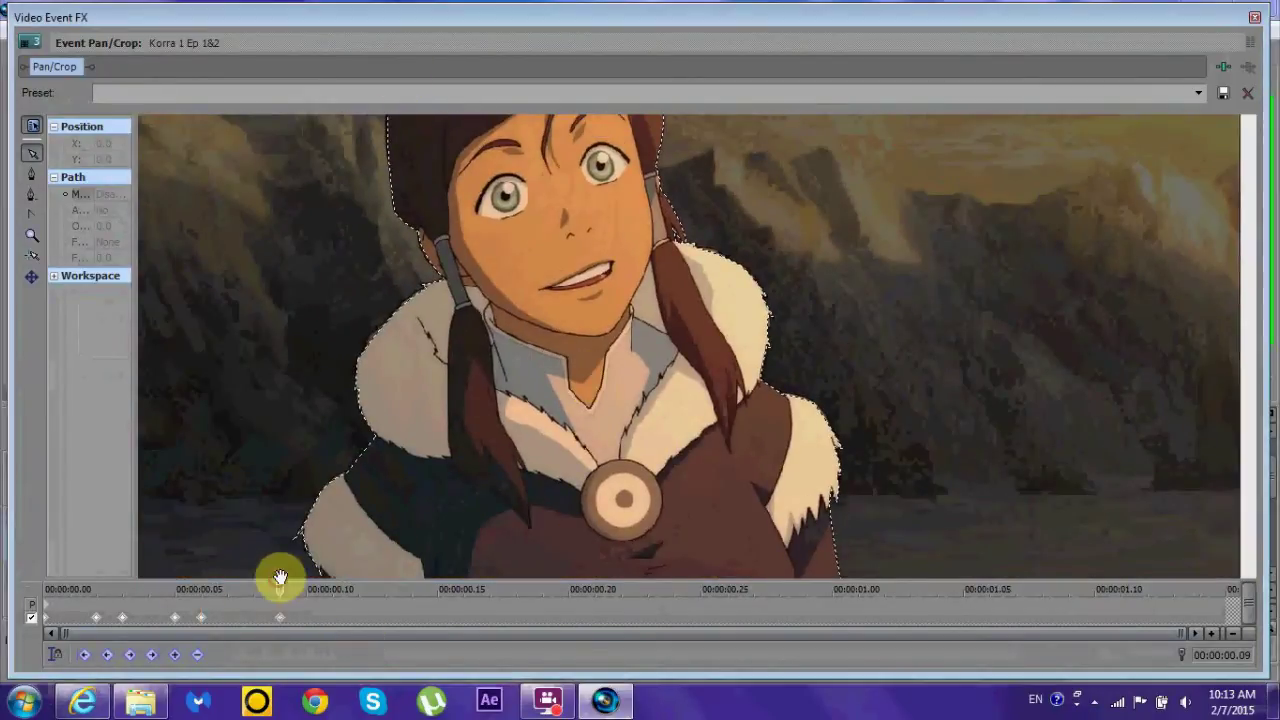
{"action": "scroll", "coordinate": [606, 343], "scroll_direction": "down", "scroll_amount": 3}
{"action": "scroll", "coordinate": [423, 500], "scroll_direction": "down", "scroll_amount": 2}
{"action": "scroll", "coordinate": [411, 430], "scroll_direction": "up", "scroll_amount": 2}
{"action": "left_click_drag", "start_coordinate": [434, 434], "coordinate": [386, 383]}
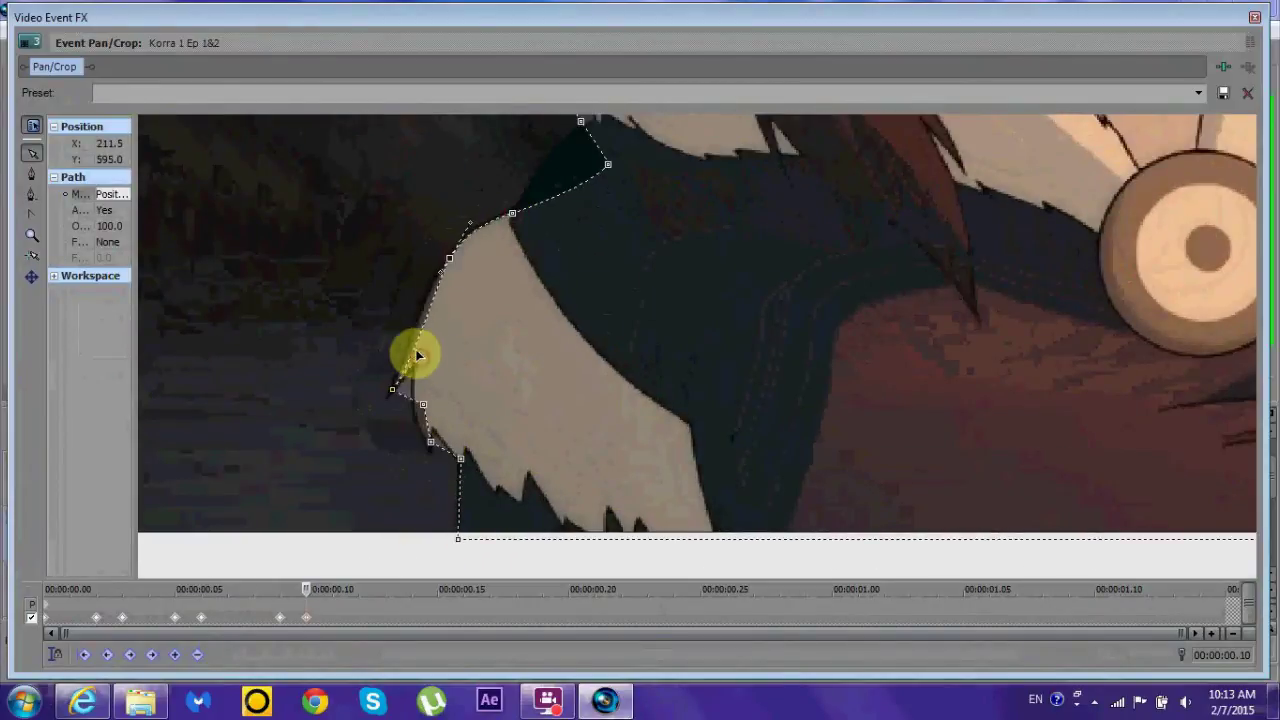
Step: Shape the mask around the left sleeve's lower fur tufts at 00:00:00.10
{"action": "left_click", "coordinate": [429, 449]}
{"action": "left_click", "coordinate": [420, 375]}
{"action": "left_click_drag", "start_coordinate": [420, 375], "coordinate": [412, 371]}
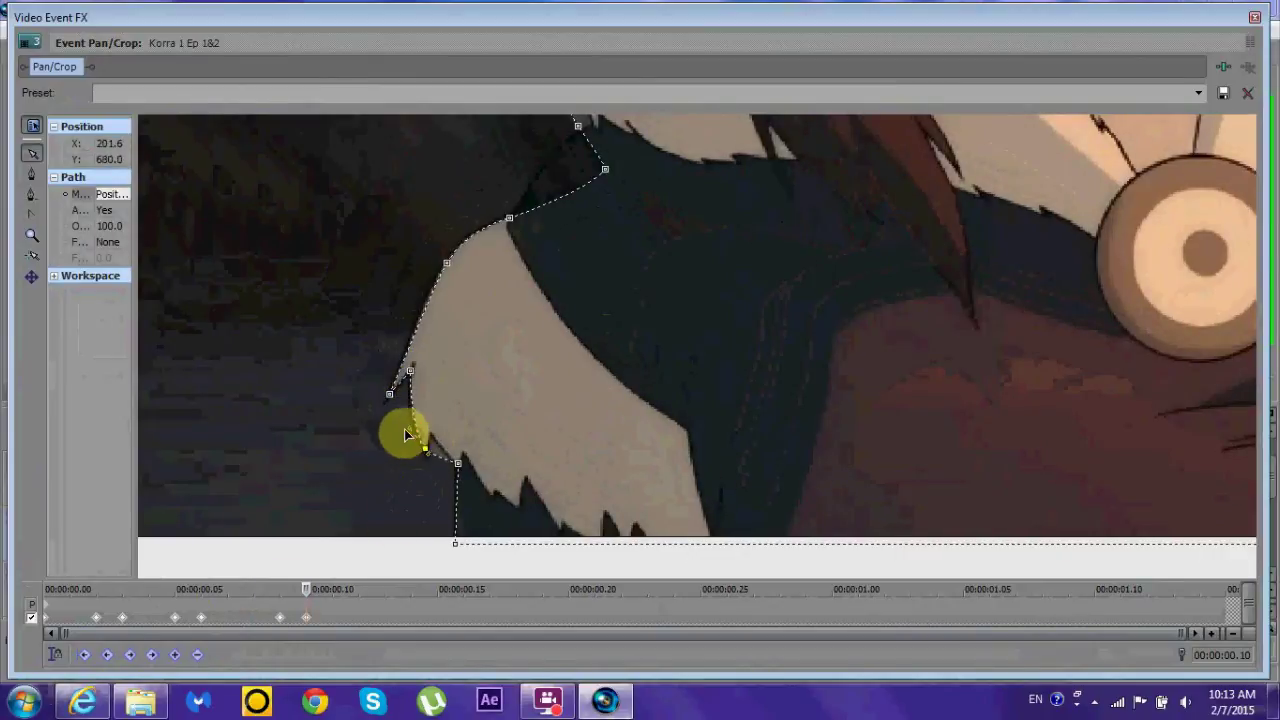
{"action": "scroll", "coordinate": [433, 452], "scroll_direction": "down", "scroll_amount": 3}
{"action": "scroll", "coordinate": [643, 371], "scroll_direction": "up", "scroll_amount": 5}
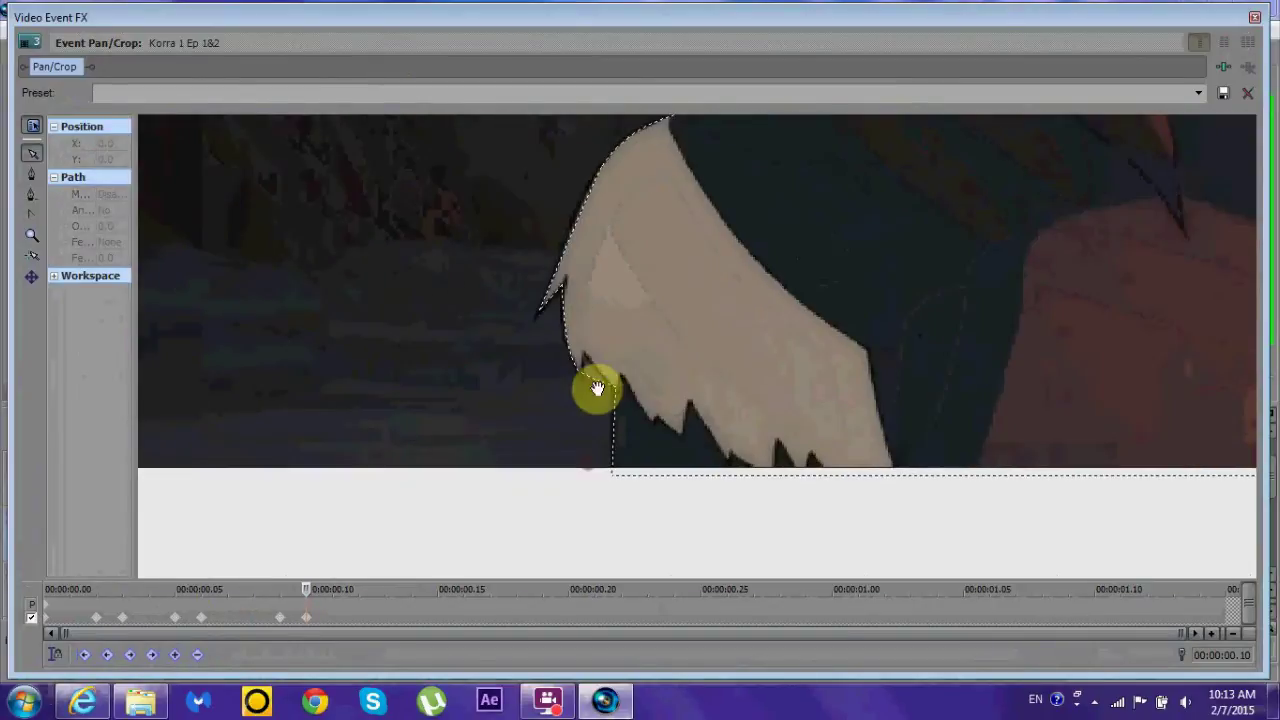
{"action": "left_click_drag", "start_coordinate": [589, 360], "coordinate": [673, 338]}
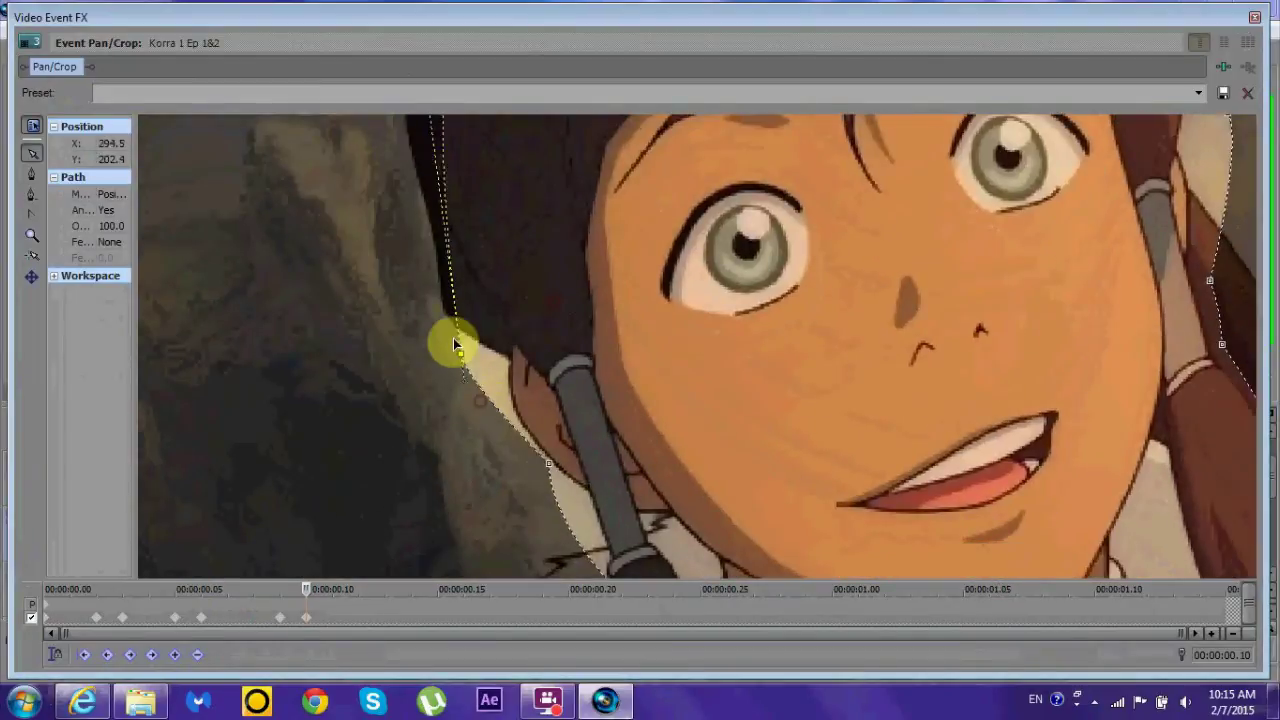
Step: Fit the mask to the left ear and the outer edge of the left fur collar at 00:00:00.10
{"action": "left_click_drag", "start_coordinate": [537, 457], "coordinate": [440, 319]}
{"action": "left_click_drag", "start_coordinate": [586, 523], "coordinate": [418, 312]}
{"action": "left_click", "coordinate": [301, 590]}
{"action": "scroll", "coordinate": [449, 386], "scroll_direction": "down", "scroll_amount": 2}
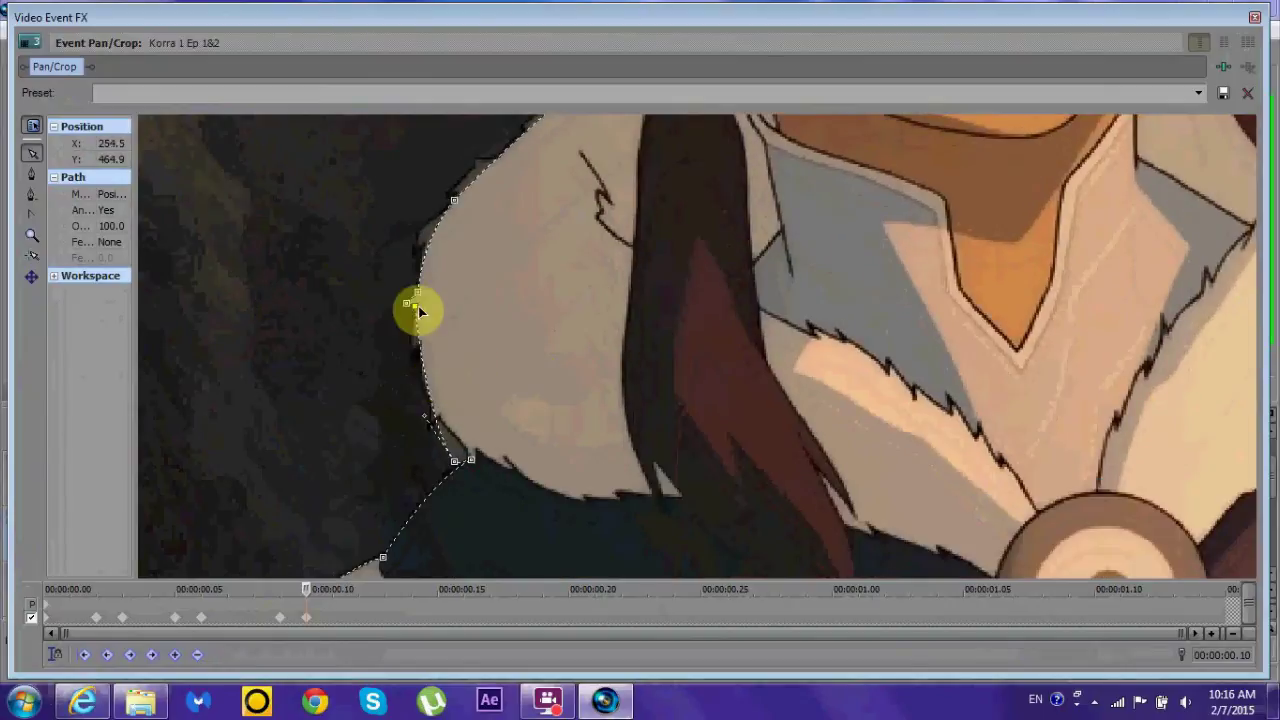
Step: Place the small path in the gap between the left hair tie and the jaw and set its mode to Negative
{"action": "left_click_drag", "start_coordinate": [437, 417], "coordinate": [578, 343]}
{"action": "left_click", "coordinate": [112, 194]}
{"action": "left_click", "coordinate": [100, 222]}
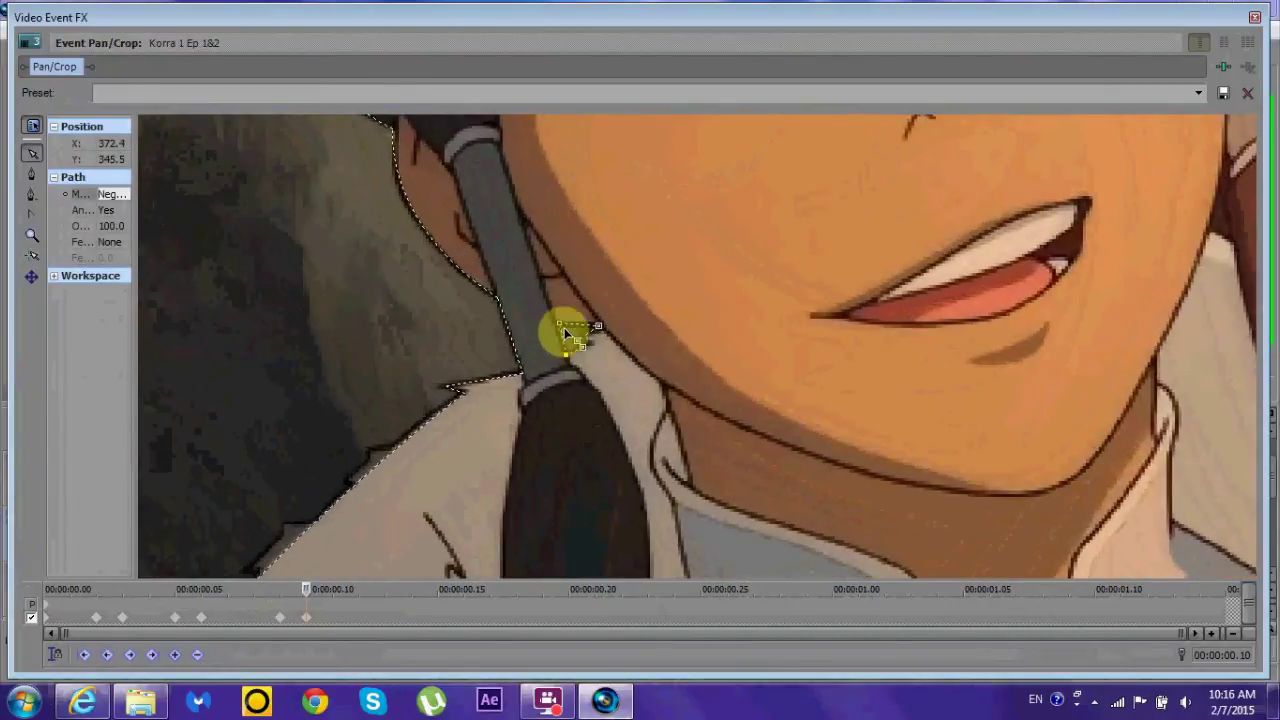
Step: Move the mask points at the ponytail and its right base onto the top of the head at 00:00:00.10
{"action": "scroll", "coordinate": [580, 343], "scroll_direction": "up", "scroll_amount": 8}
{"action": "left_click_drag", "start_coordinate": [523, 409], "coordinate": [537, 180]}
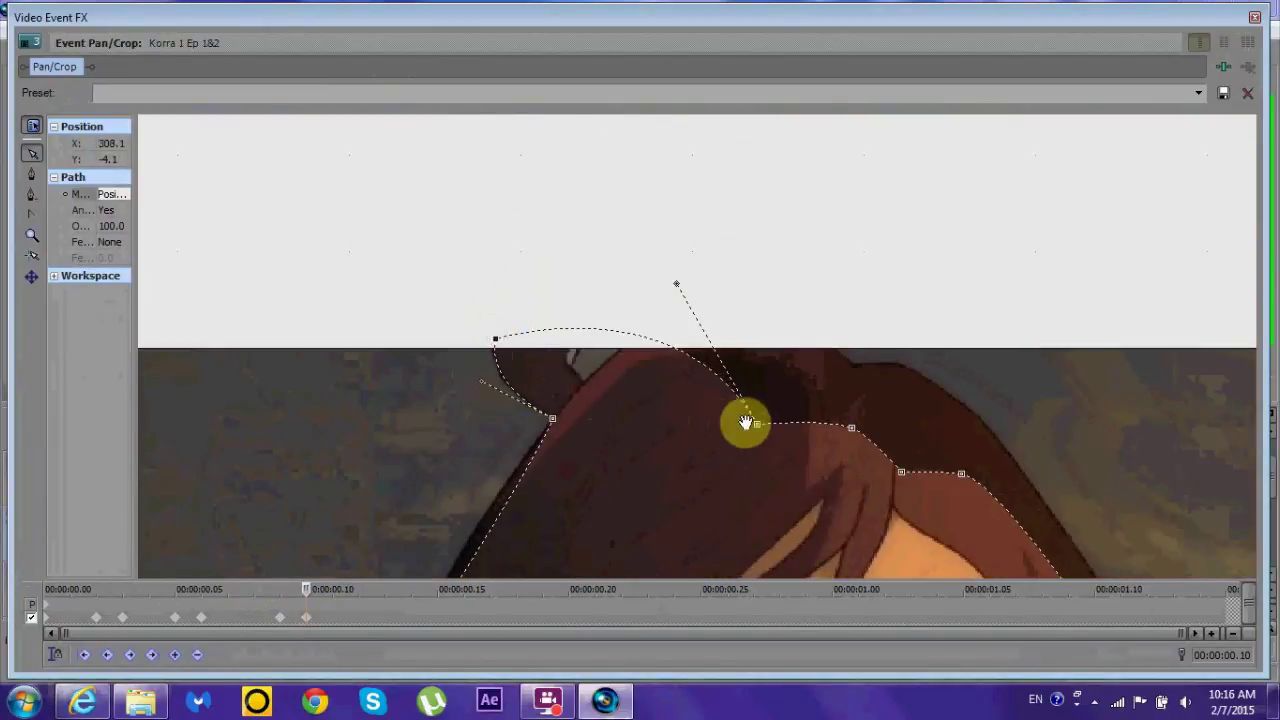
{"action": "left_click_drag", "start_coordinate": [746, 422], "coordinate": [814, 249]}
Step: Fit the mask to the left side of the hair and the notch at the top of the head at 00:00:00.10
{"action": "scroll", "coordinate": [460, 443], "scroll_direction": "down", "scroll_amount": 5}
{"action": "left_click", "coordinate": [440, 384]}
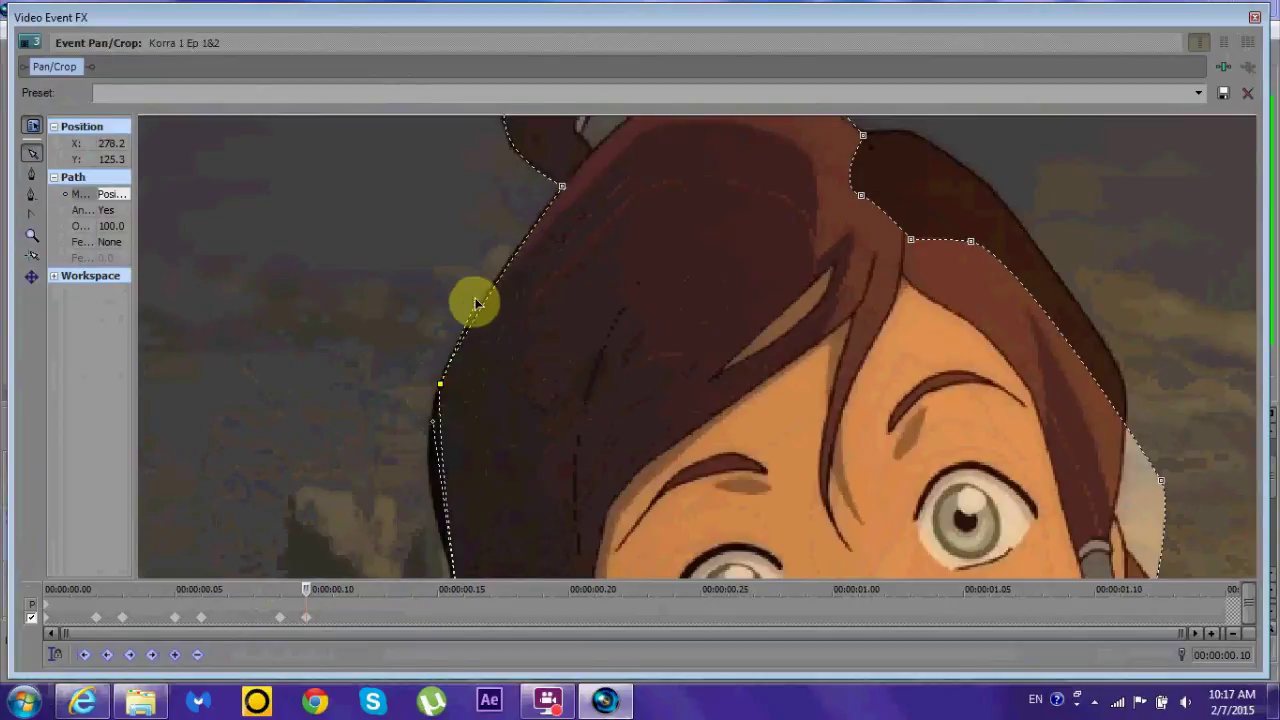
{"action": "scroll", "coordinate": [460, 384], "scroll_direction": "down", "scroll_amount": 3}
{"action": "left_click_drag", "start_coordinate": [457, 386], "coordinate": [423, 237]}
{"action": "scroll", "coordinate": [571, 257], "scroll_direction": "up", "scroll_amount": 6}
{"action": "left_click_drag", "start_coordinate": [530, 288], "coordinate": [558, 240]}
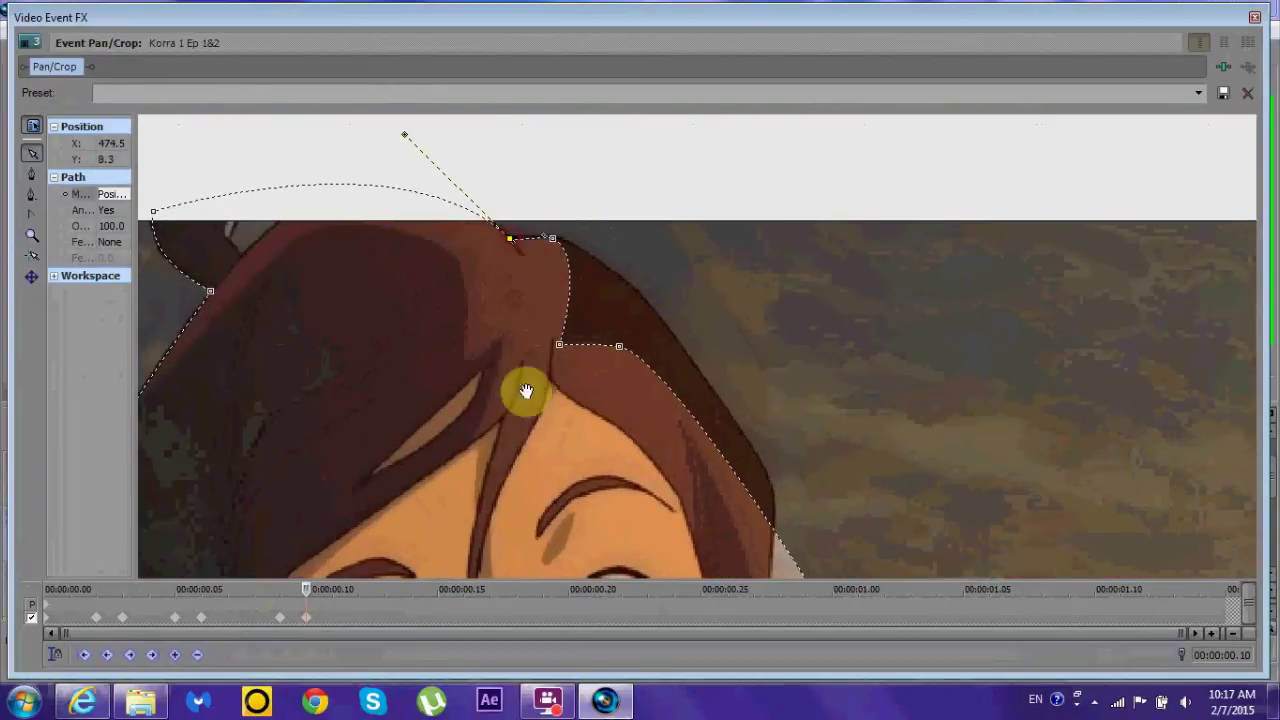
Step: Fit the mask to the right sleeve's fur tufts, shoulder and collar base at 00:00:00.10
{"action": "scroll", "coordinate": [528, 389], "scroll_direction": "down", "scroll_amount": 10}
{"action": "left_click", "coordinate": [772, 512]}
{"action": "scroll", "coordinate": [700, 286], "scroll_direction": "up", "scroll_amount": 4}
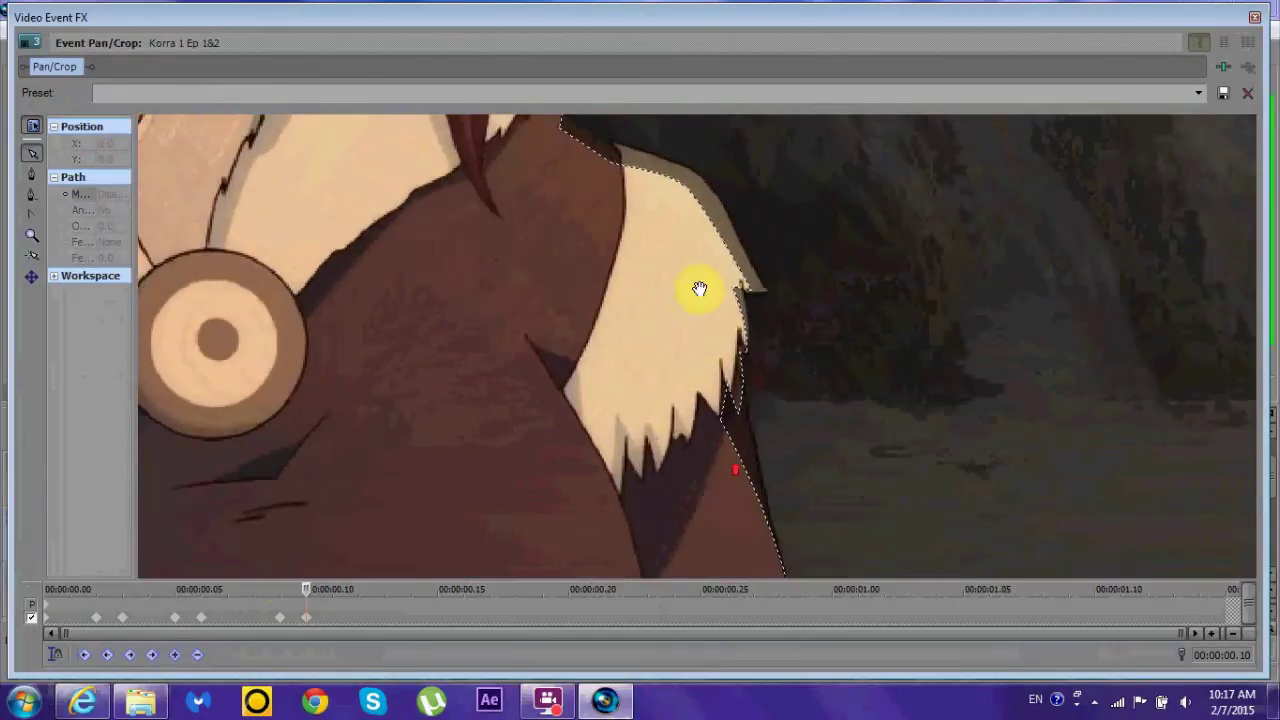
{"action": "left_click", "coordinate": [693, 214]}
{"action": "left_click_drag", "start_coordinate": [737, 338], "coordinate": [740, 385]}
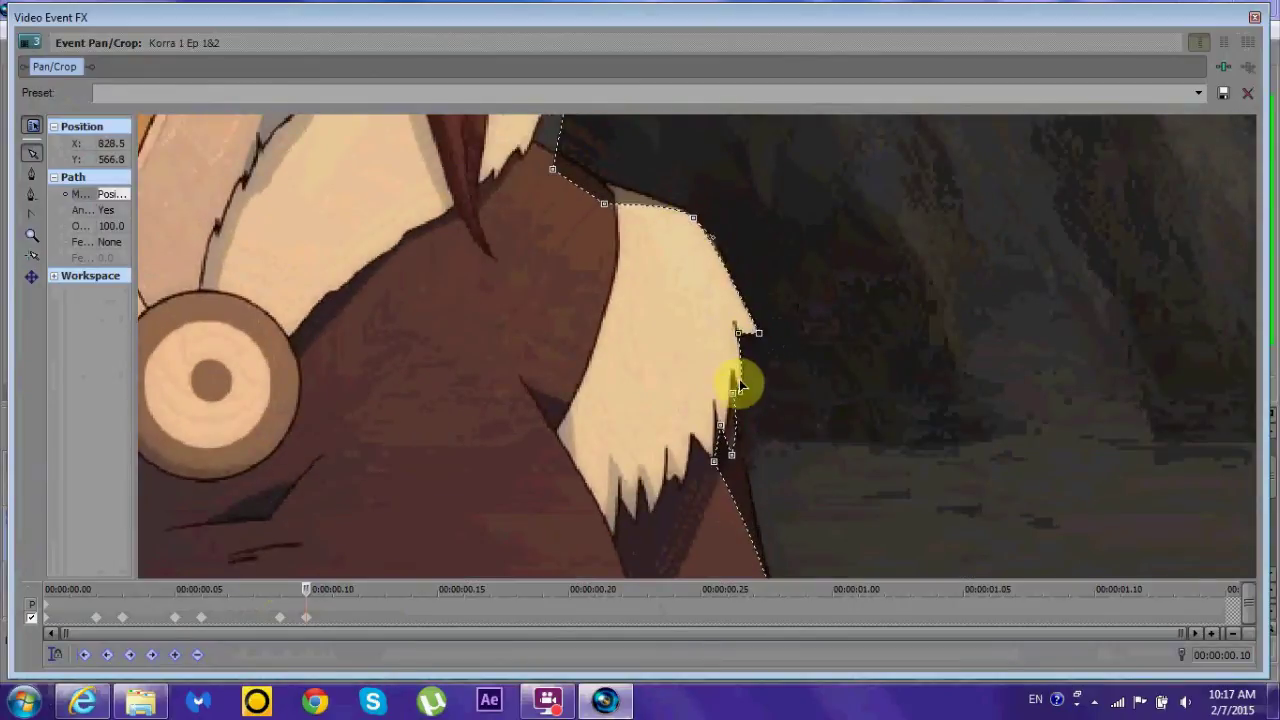
{"action": "left_click", "coordinate": [731, 414]}
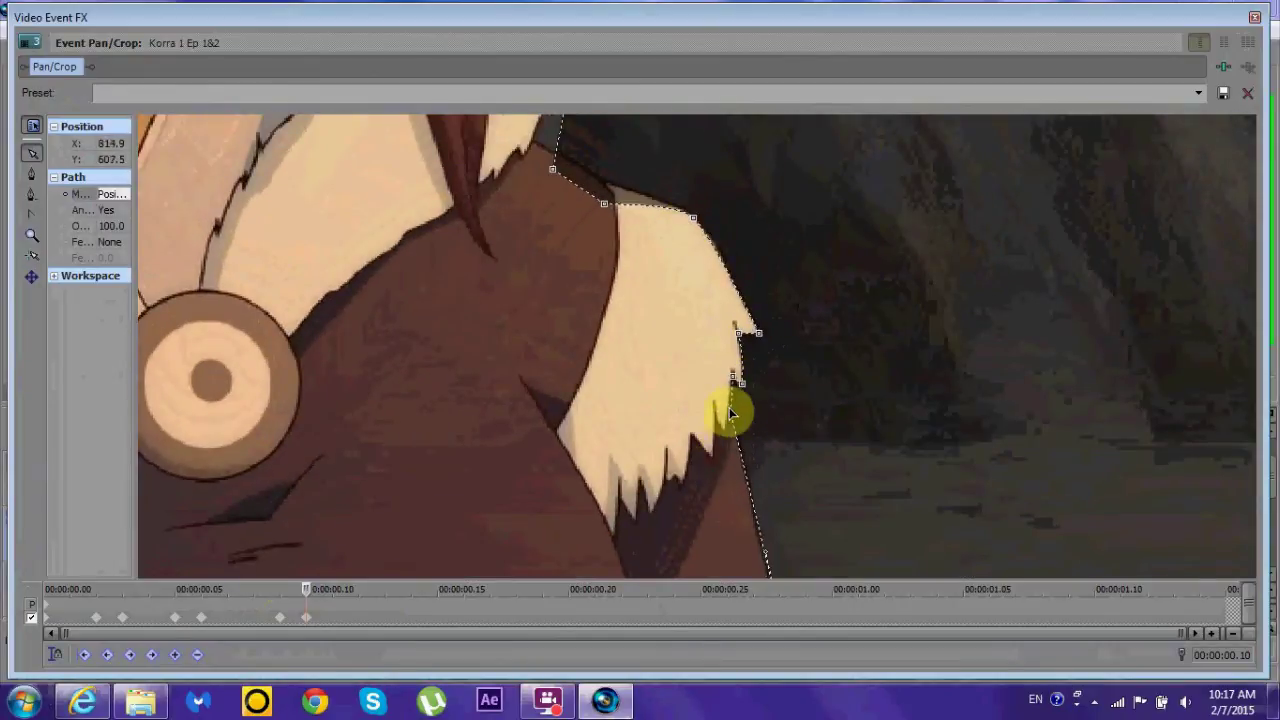
{"action": "scroll", "coordinate": [745, 425], "scroll_direction": "down", "scroll_amount": 3}
{"action": "scroll", "coordinate": [742, 455], "scroll_direction": "up", "scroll_amount": 5}
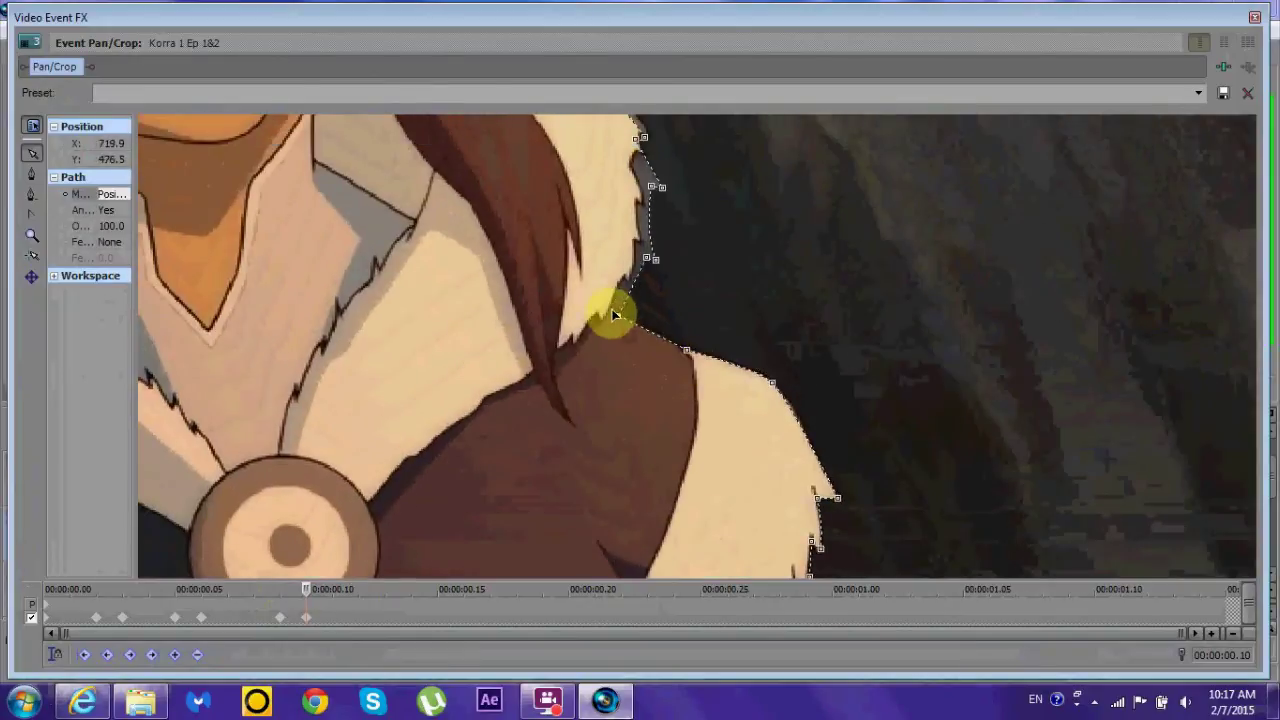
Step: Fit the mask to the upper right and right side of the hair at 00:00:00.10
{"action": "scroll", "coordinate": [627, 333], "scroll_direction": "up", "scroll_amount": 8}
{"action": "scroll", "coordinate": [552, 377], "scroll_direction": "down", "scroll_amount": 3}
{"action": "scroll", "coordinate": [663, 451], "scroll_direction": "up", "scroll_amount": 3}
{"action": "left_click", "coordinate": [634, 374]}
{"action": "left_click", "coordinate": [641, 268]}
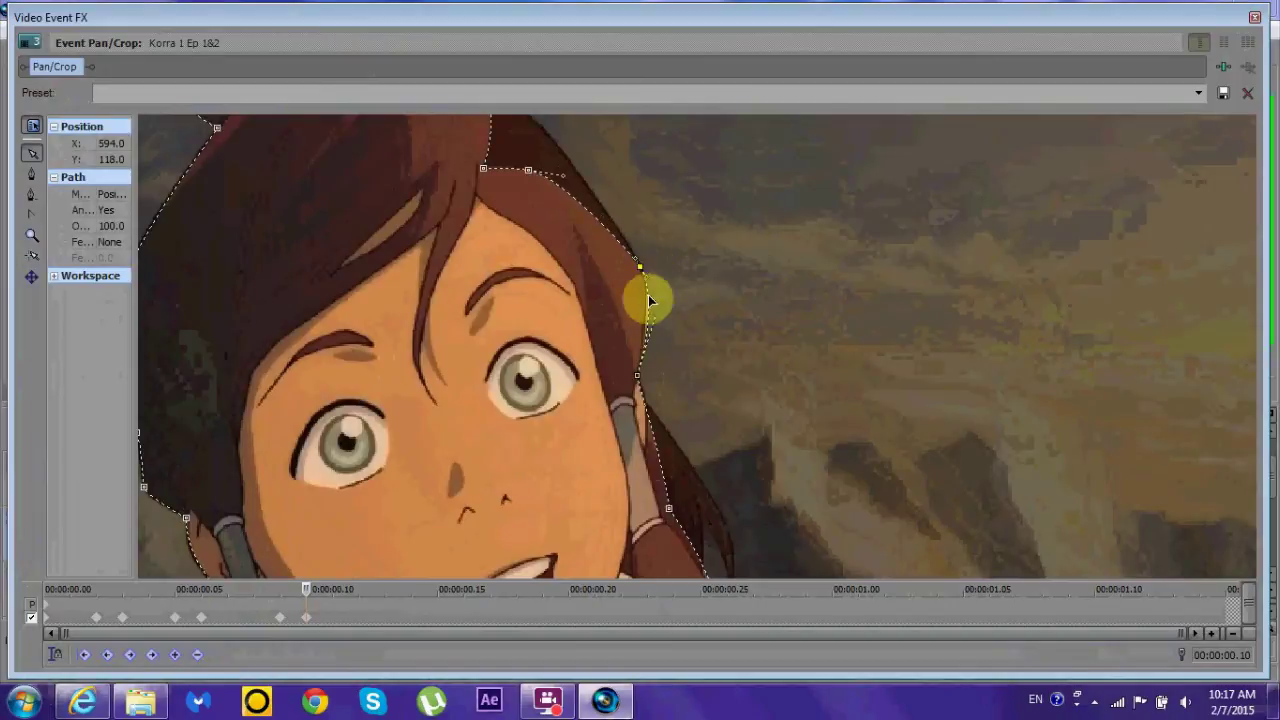
{"action": "scroll", "coordinate": [488, 303], "scroll_direction": "up", "scroll_amount": 3}
{"action": "left_click_drag", "start_coordinate": [497, 313], "coordinate": [520, 226]}
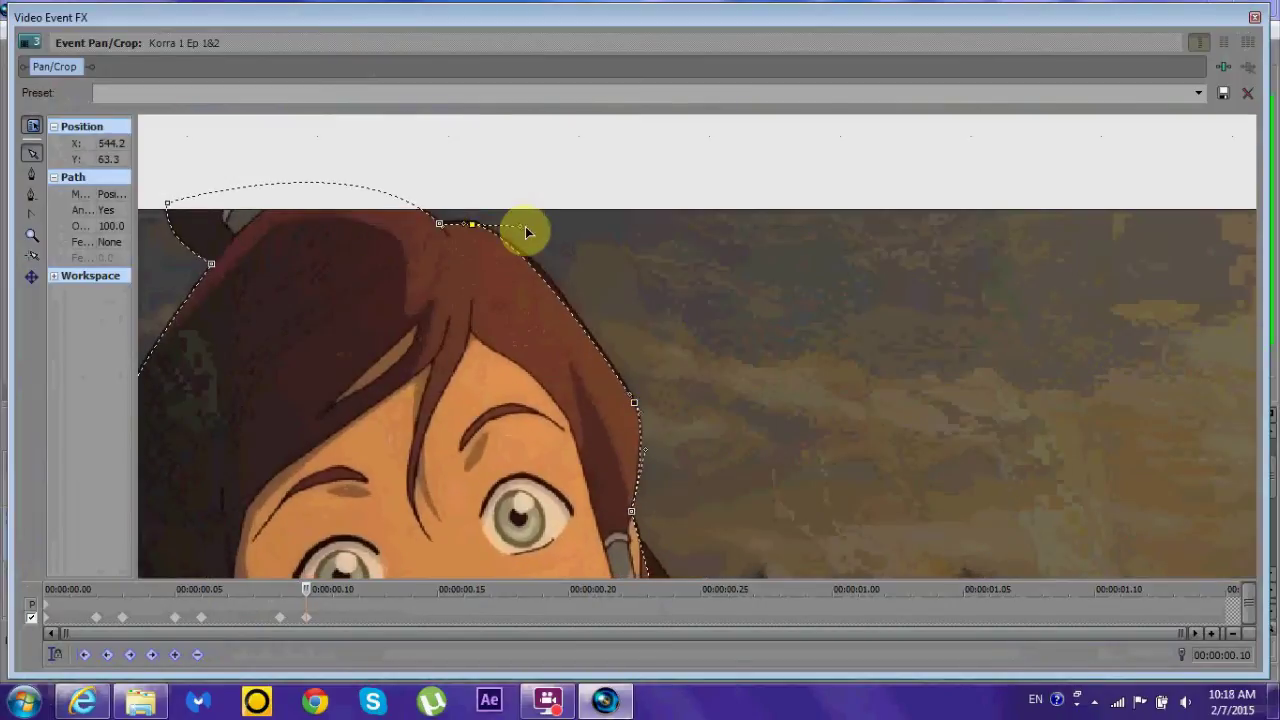
Step: Fit the mask around the loose hair strands behind the right ear down to the collar at 00:00:00.10
{"action": "scroll", "coordinate": [623, 466], "scroll_direction": "down", "scroll_amount": 4}
{"action": "left_click_drag", "start_coordinate": [623, 466], "coordinate": [610, 362]}
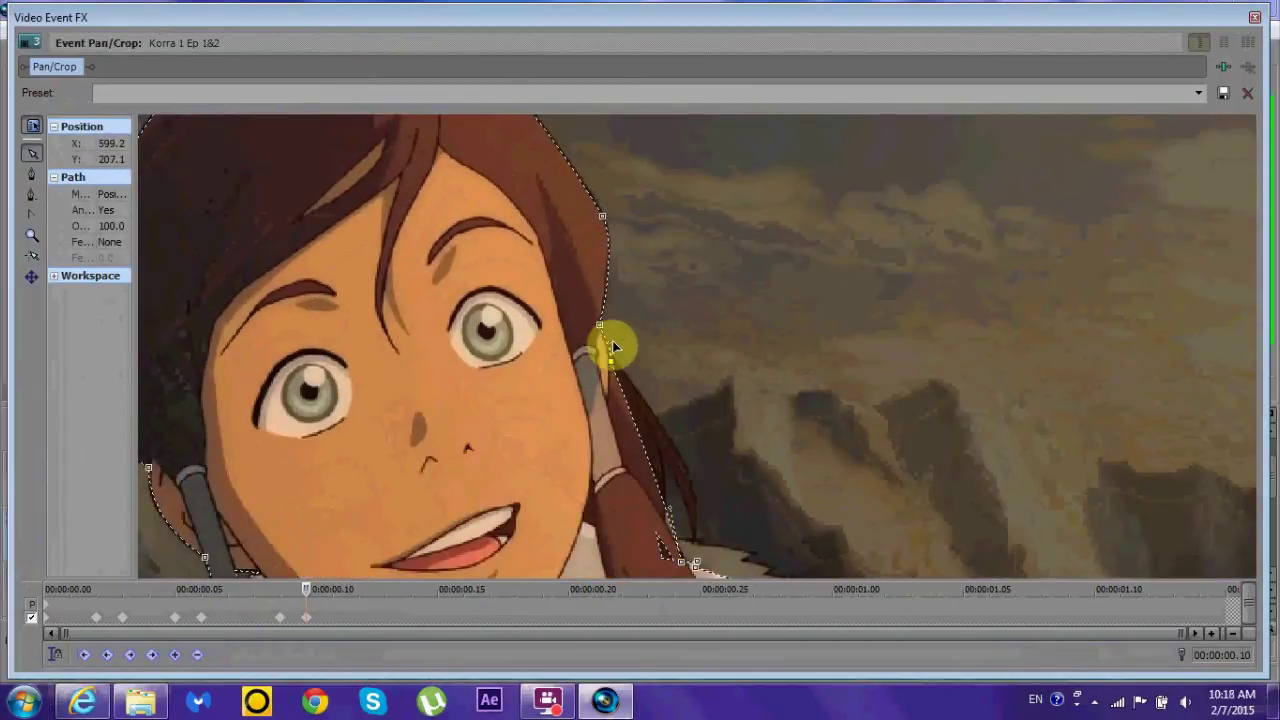
{"action": "scroll", "coordinate": [621, 352], "scroll_direction": "down", "scroll_amount": 4}
{"action": "left_click_drag", "start_coordinate": [651, 434], "coordinate": [686, 357]}
{"action": "scroll", "coordinate": [723, 405], "scroll_direction": "down", "scroll_amount": 1}
Step: Pull the mask points in to the outer fur edge of the right collar at 00:00:00.10
{"action": "left_click", "coordinate": [750, 398]}
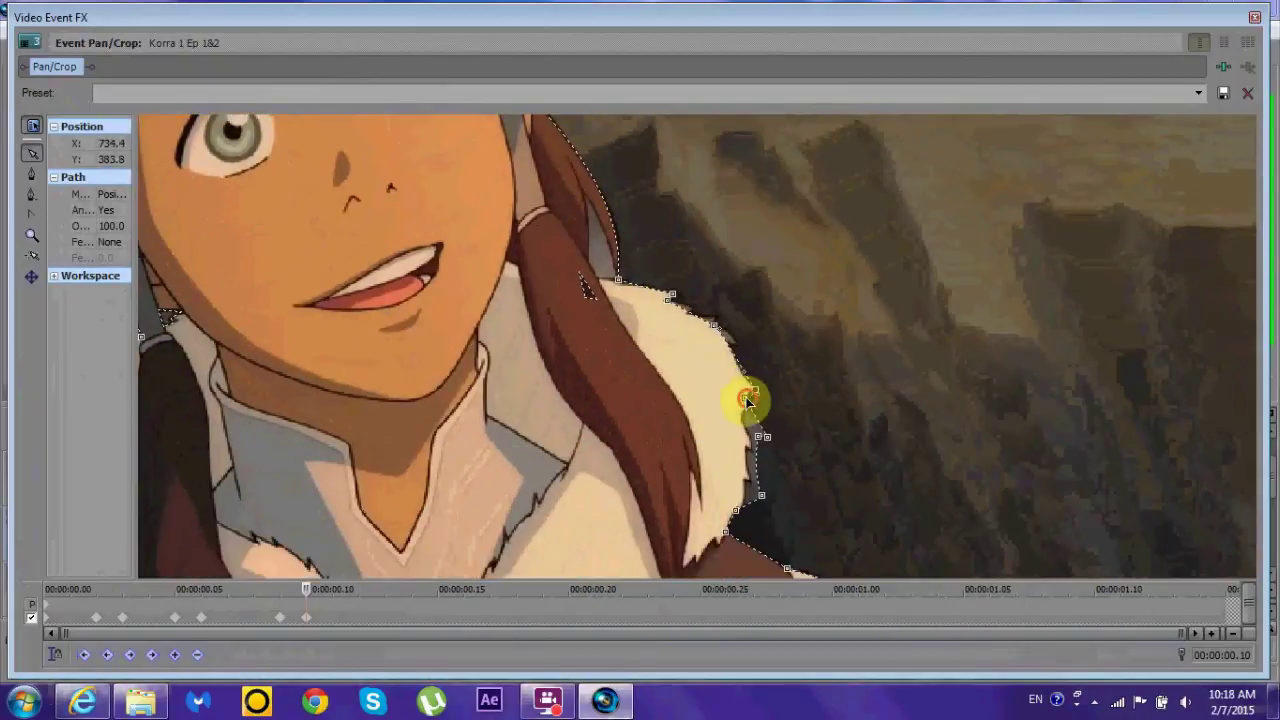
{"action": "scroll", "coordinate": [737, 370], "scroll_direction": "down", "scroll_amount": 2}
{"action": "left_click_drag", "start_coordinate": [722, 380], "coordinate": [714, 381]}
Step: Fit the negative mask to the gap between the loose hair strands above the right collar at 00:00:00.10
{"action": "scroll", "coordinate": [592, 340], "scroll_direction": "up", "scroll_amount": 2}
{"action": "left_click", "coordinate": [588, 332]}
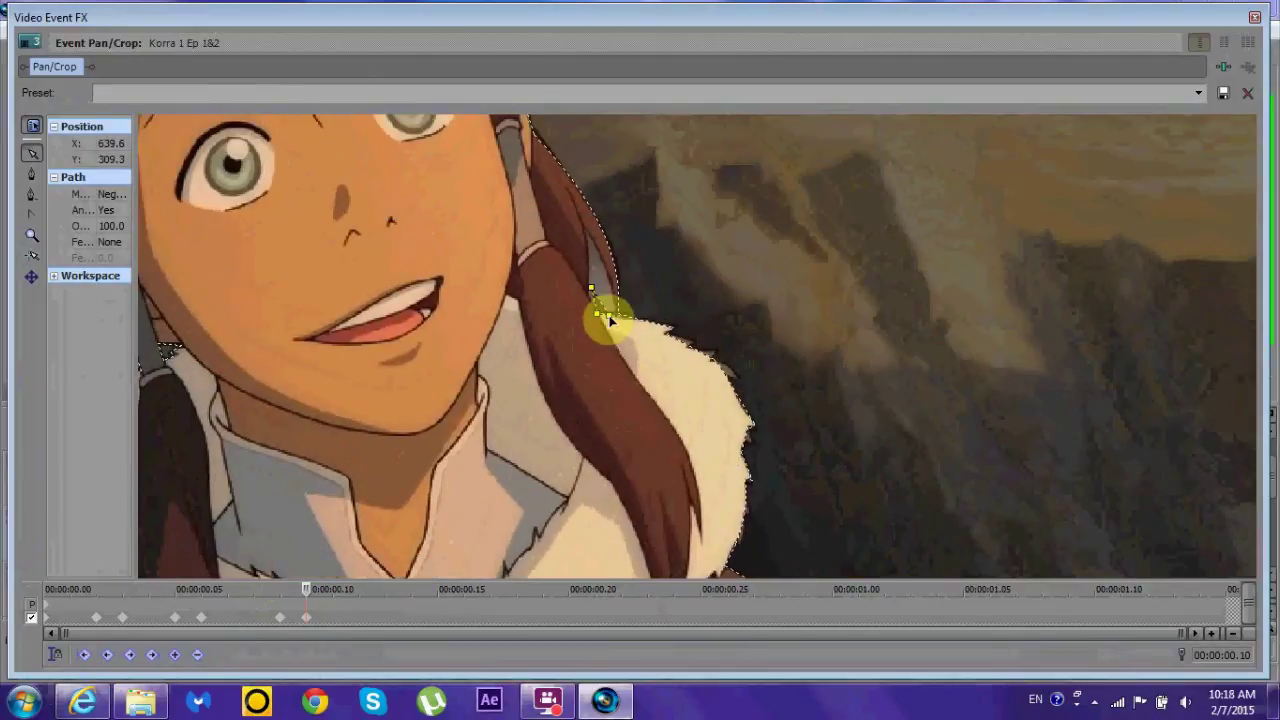
{"action": "scroll", "coordinate": [605, 328], "scroll_direction": "up", "scroll_amount": 1}
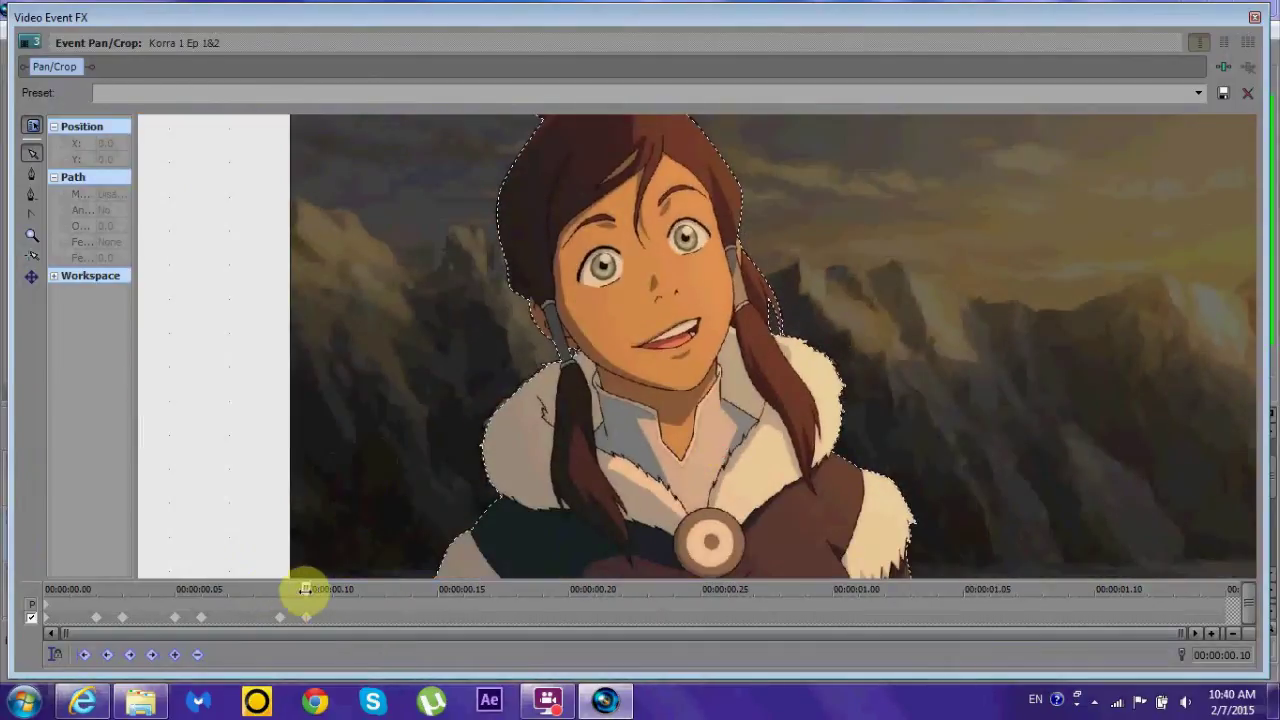
Step: Go to 00:00:00.14 and fit the mask to the outer fur edge of the left collar
{"action": "left_click_drag", "start_coordinate": [305, 590], "coordinate": [410, 590]}
{"action": "left_click_drag", "start_coordinate": [552, 503], "coordinate": [585, 388]}
{"action": "right_click", "coordinate": [611, 451]}
{"action": "left_click", "coordinate": [814, 537]}
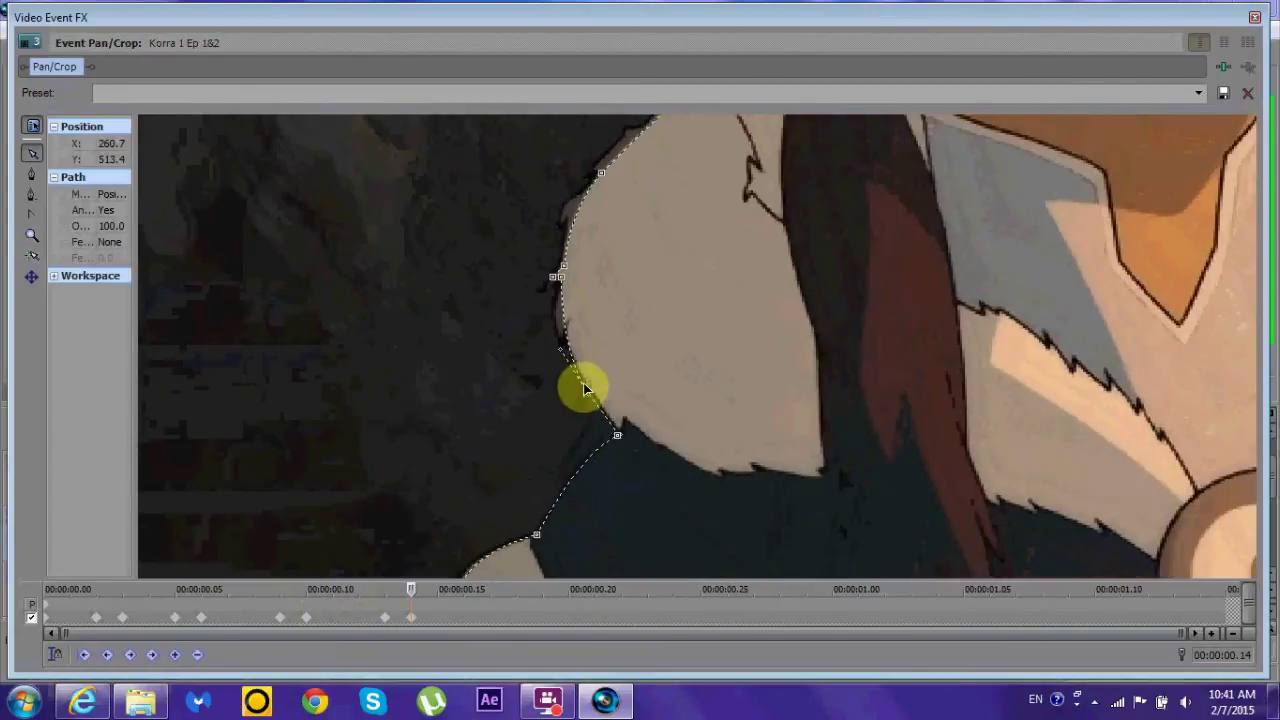
{"action": "left_click_drag", "start_coordinate": [609, 289], "coordinate": [510, 408]}
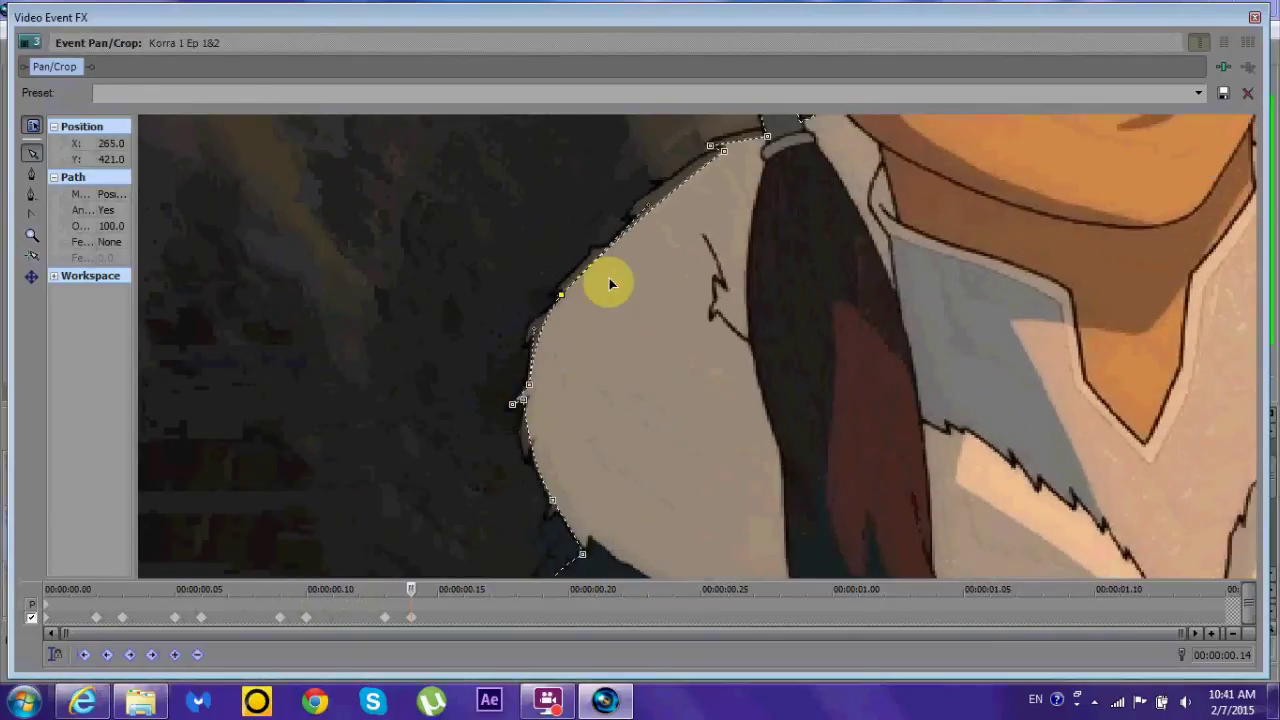
{"action": "left_click_drag", "start_coordinate": [609, 277], "coordinate": [664, 273]}
{"action": "left_click_drag", "start_coordinate": [618, 341], "coordinate": [586, 187]}
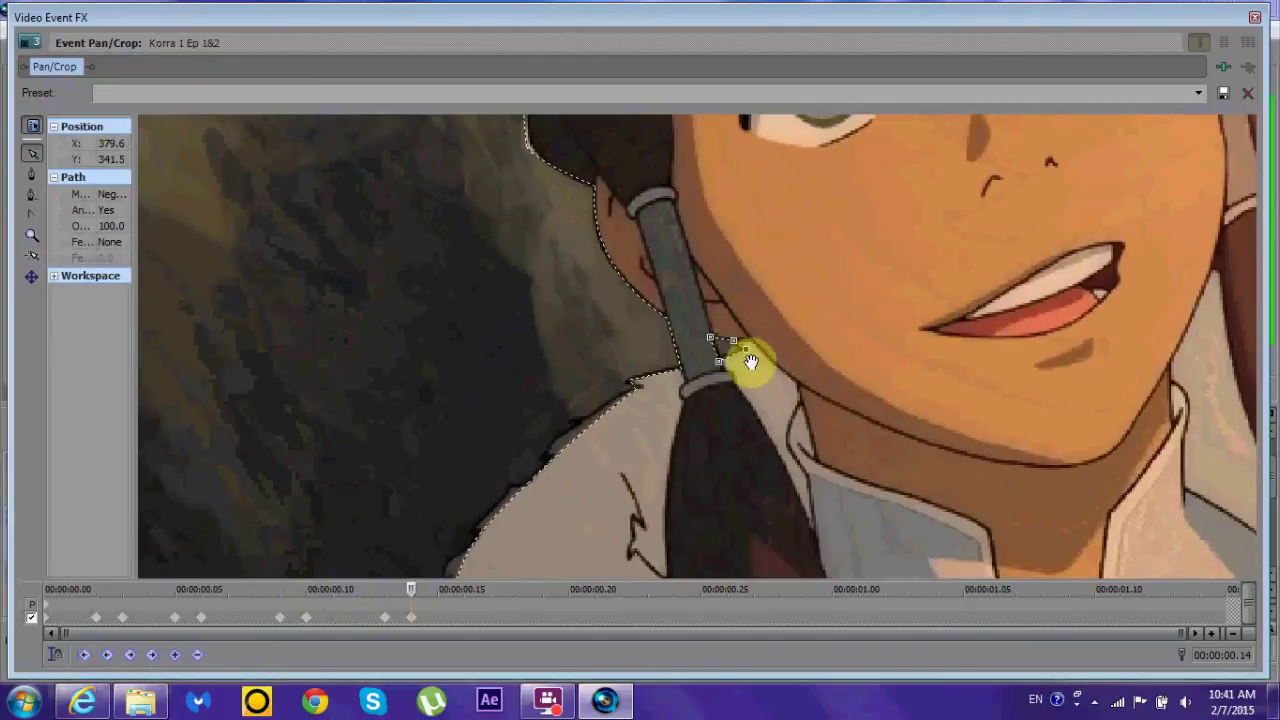
Step: Fit the mask along the left side, top and right side of the hair down to the right ear at 00:00:00.14
{"action": "left_click_drag", "start_coordinate": [557, 306], "coordinate": [530, 346]}
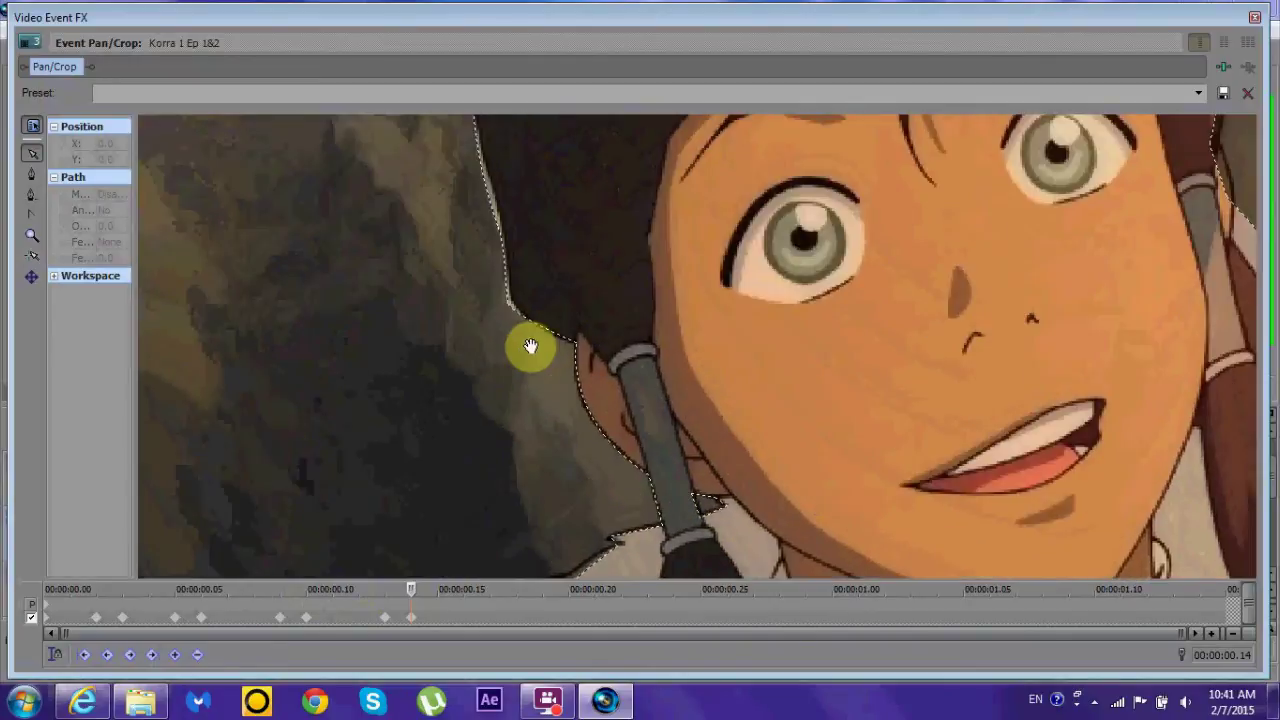
{"action": "left_click_drag", "start_coordinate": [500, 209], "coordinate": [520, 226]}
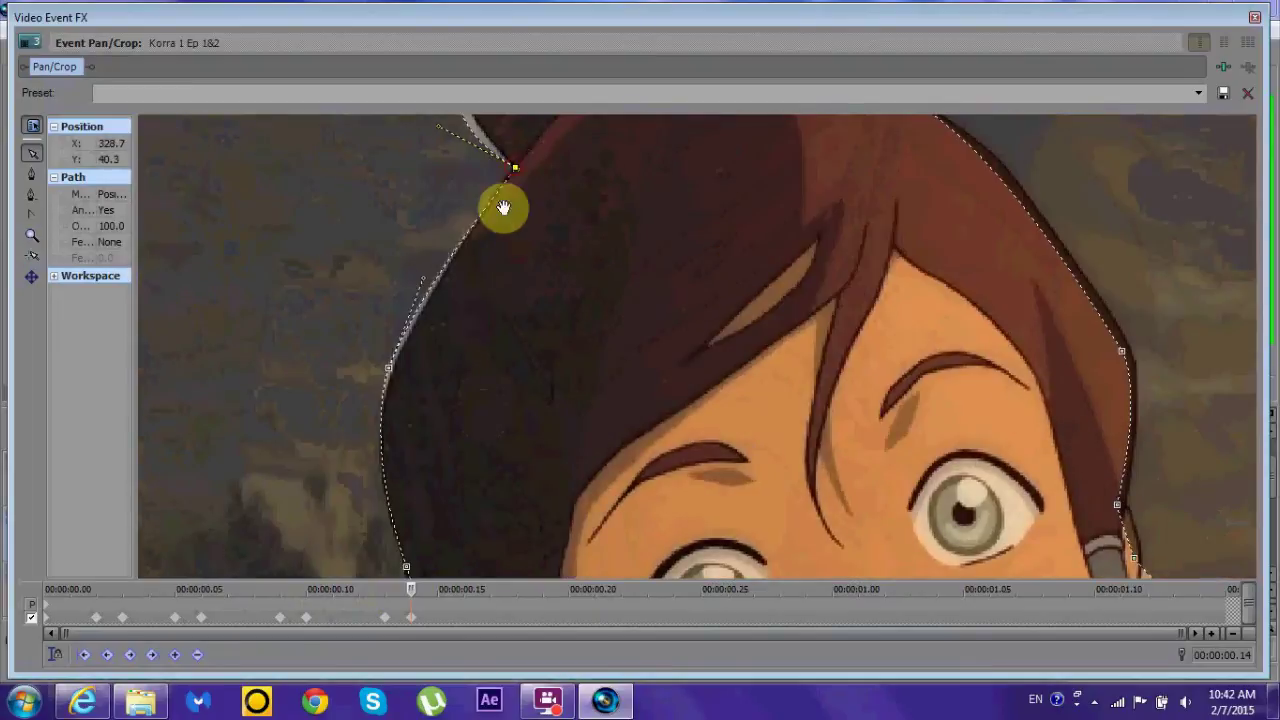
{"action": "left_click_drag", "start_coordinate": [394, 374], "coordinate": [354, 372]}
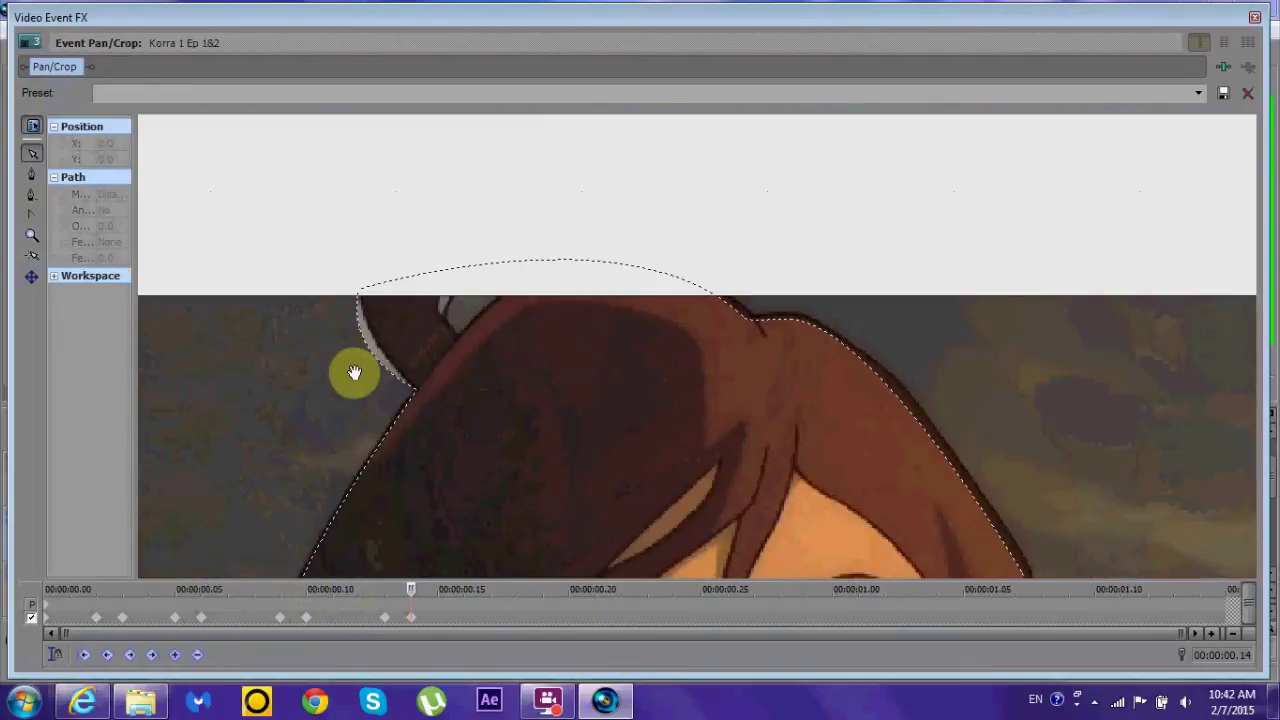
{"action": "left_click_drag", "start_coordinate": [358, 292], "coordinate": [359, 289]}
{"action": "left_click_drag", "start_coordinate": [786, 323], "coordinate": [614, 411]}
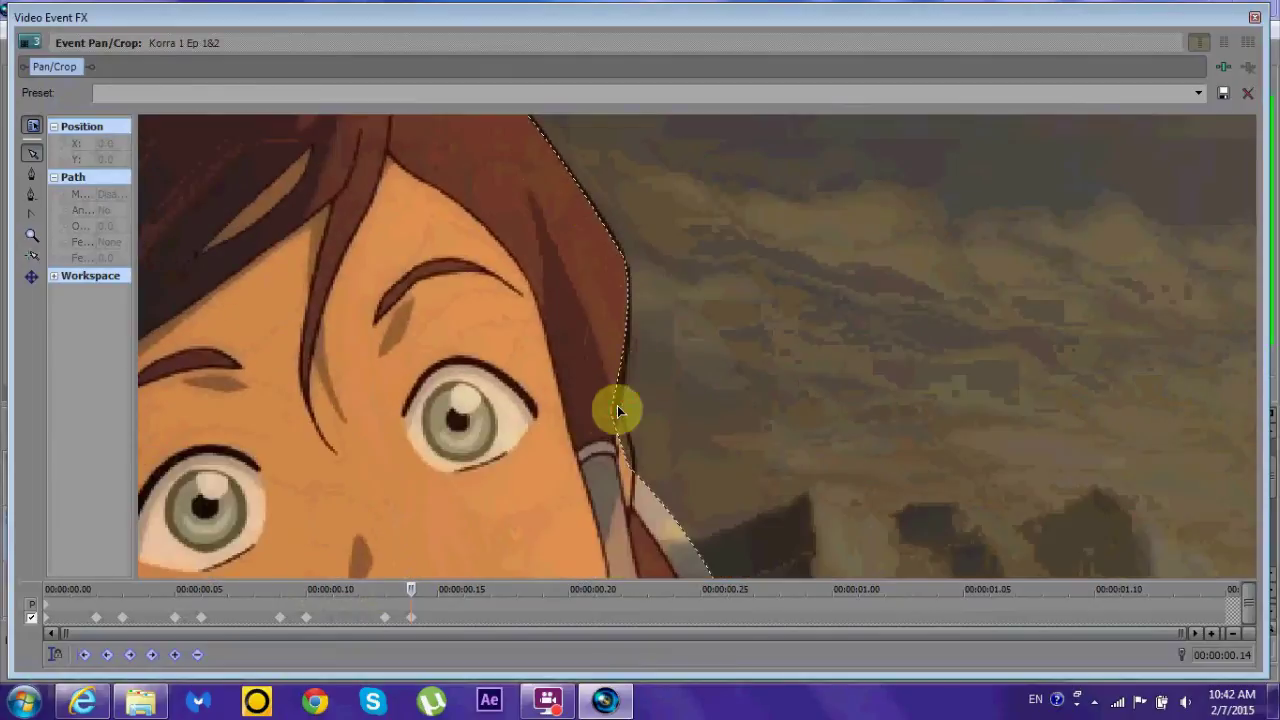
{"action": "left_click_drag", "start_coordinate": [768, 400], "coordinate": [652, 404]}
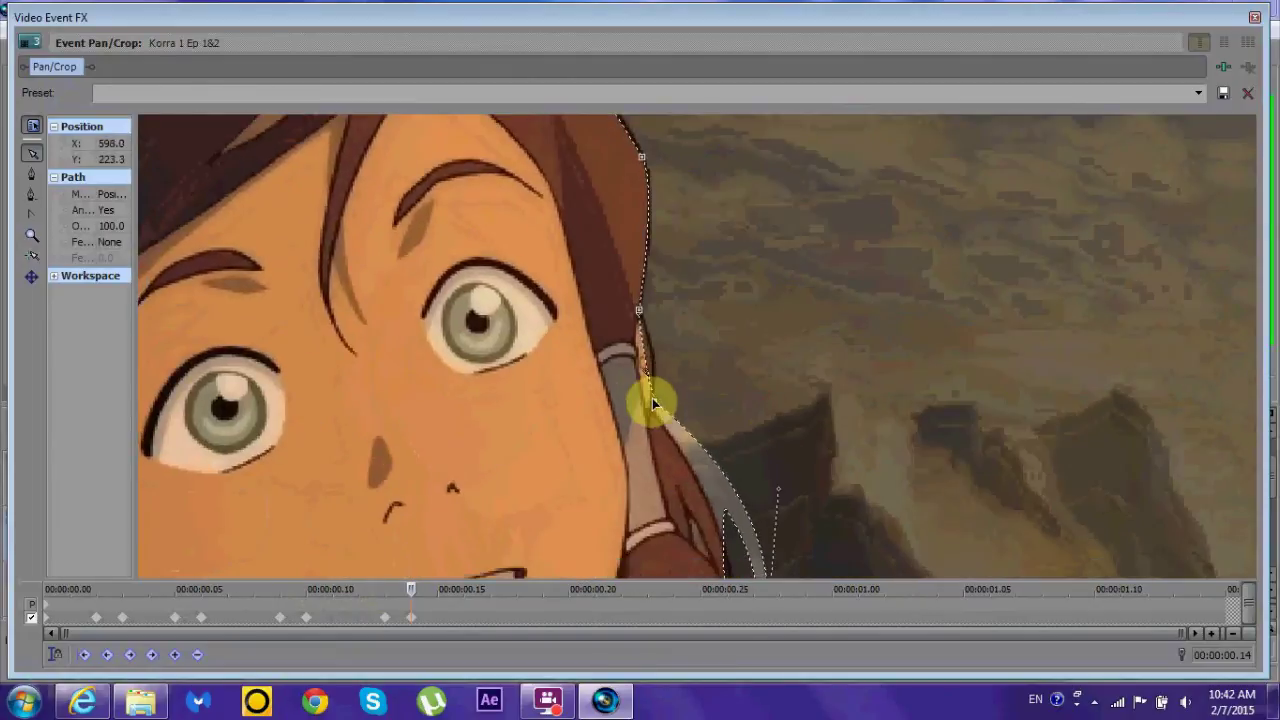
Step: Fit the mask to the right sleeve's bottom corner, shoulder and fur tufts at 00:00:00.14
{"action": "scroll", "coordinate": [646, 385], "scroll_direction": "down", "scroll_amount": 5}
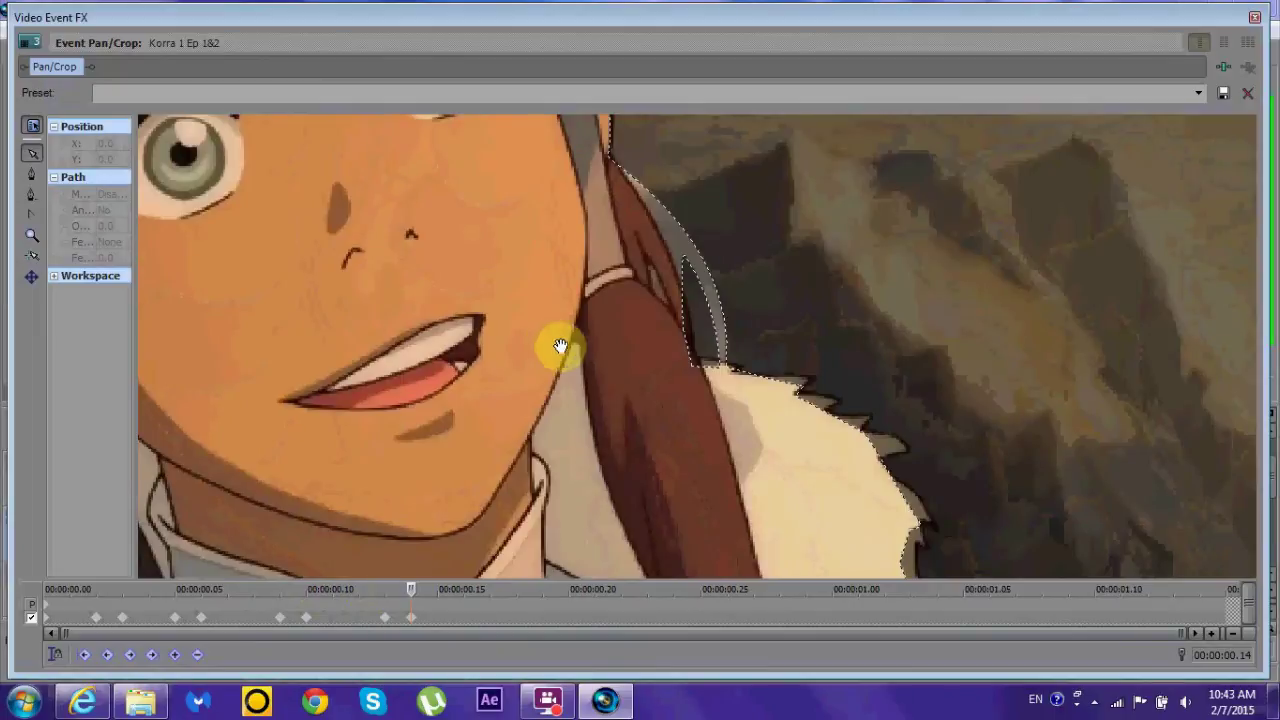
{"action": "scroll", "coordinate": [694, 366], "scroll_direction": "down", "scroll_amount": 10}
{"action": "left_click", "coordinate": [762, 536]}
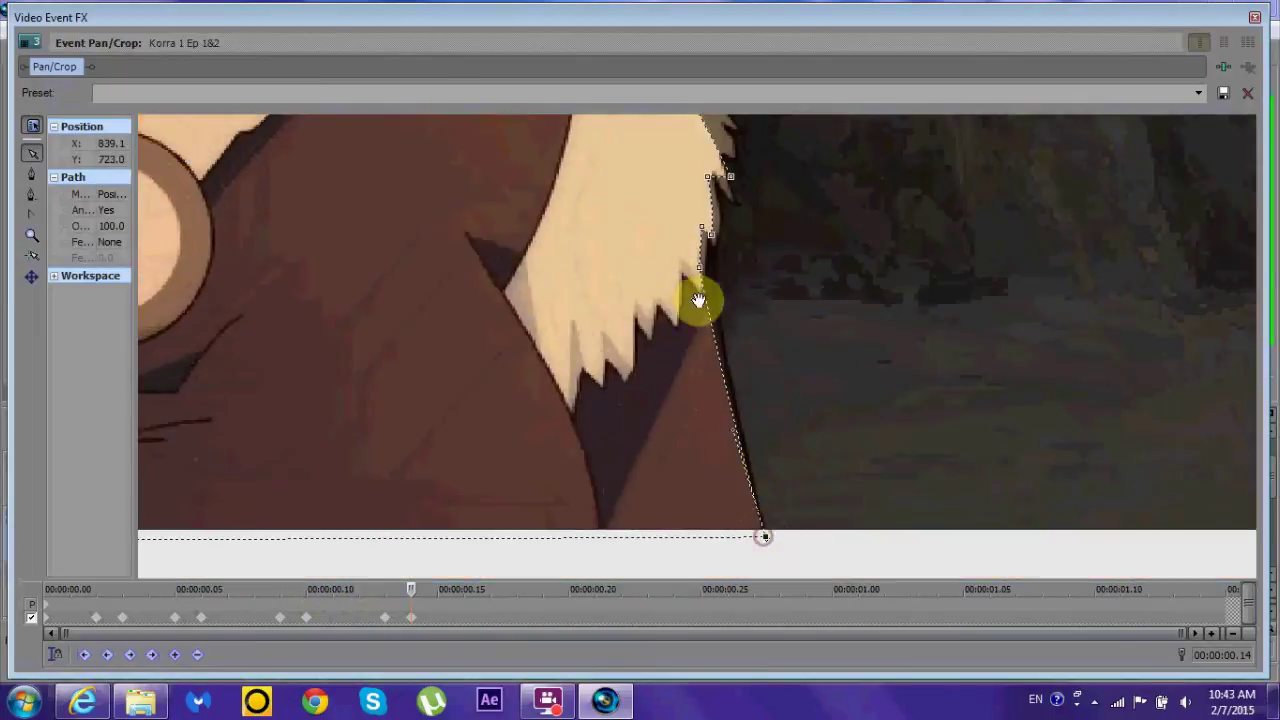
{"action": "scroll", "coordinate": [698, 300], "scroll_direction": "up", "scroll_amount": 5}
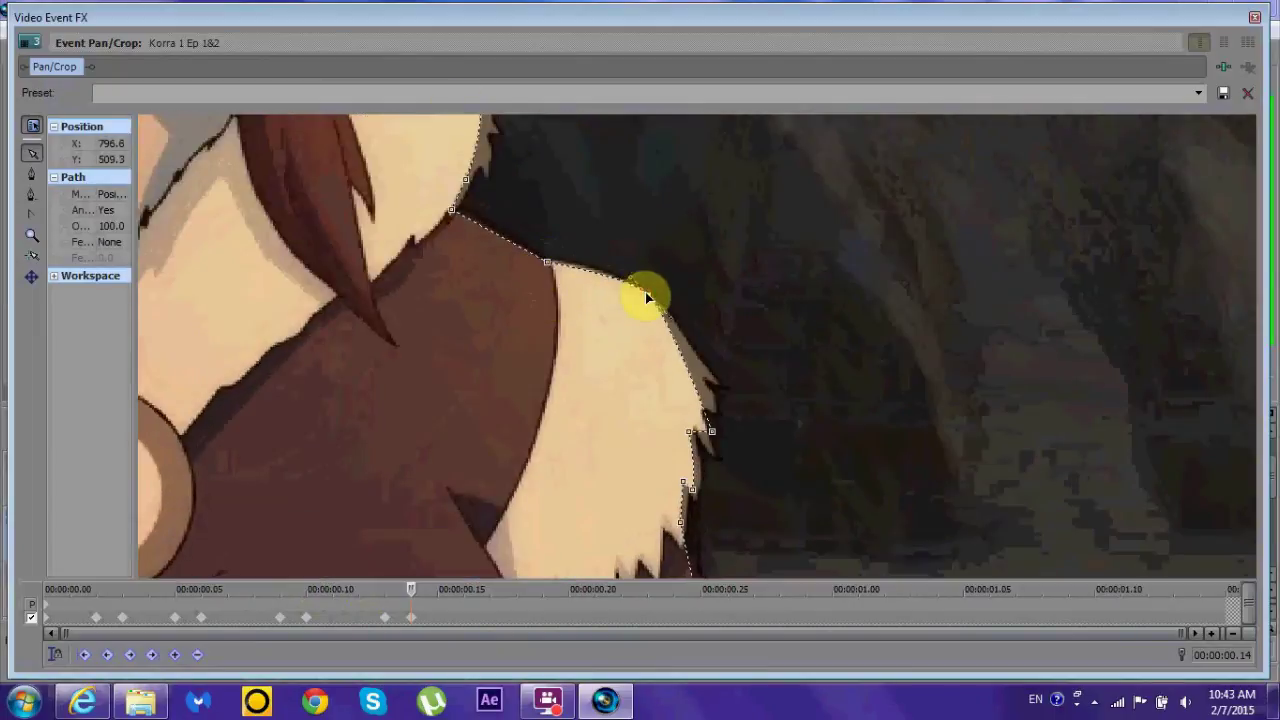
{"action": "left_click", "coordinate": [720, 388]}
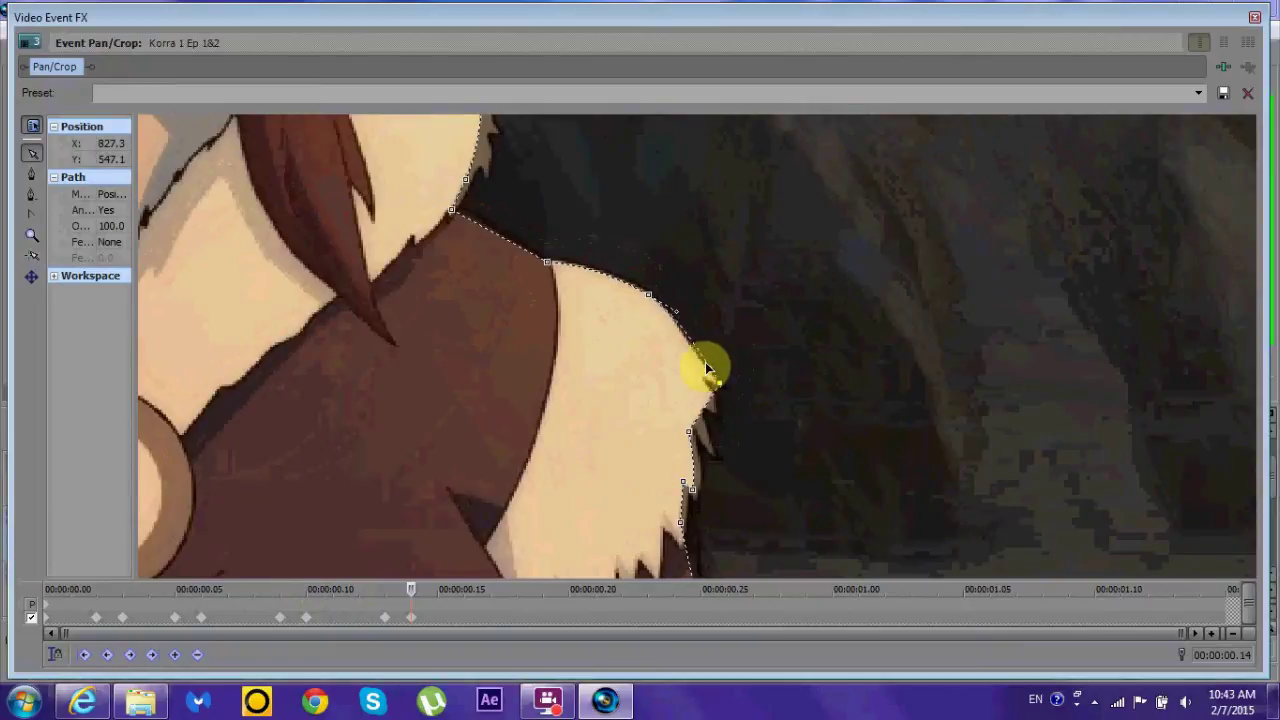
{"action": "mouse_move", "coordinate": [708, 390]}
{"action": "left_mouse_down"}
{"action": "mouse_move", "coordinate": [651, 363]}
{"action": "mouse_move", "coordinate": [694, 404]}
{"action": "left_mouse_up"}
{"action": "left_click_drag", "start_coordinate": [406, 588], "coordinate": [411, 590]}
{"action": "left_click", "coordinate": [697, 367]}
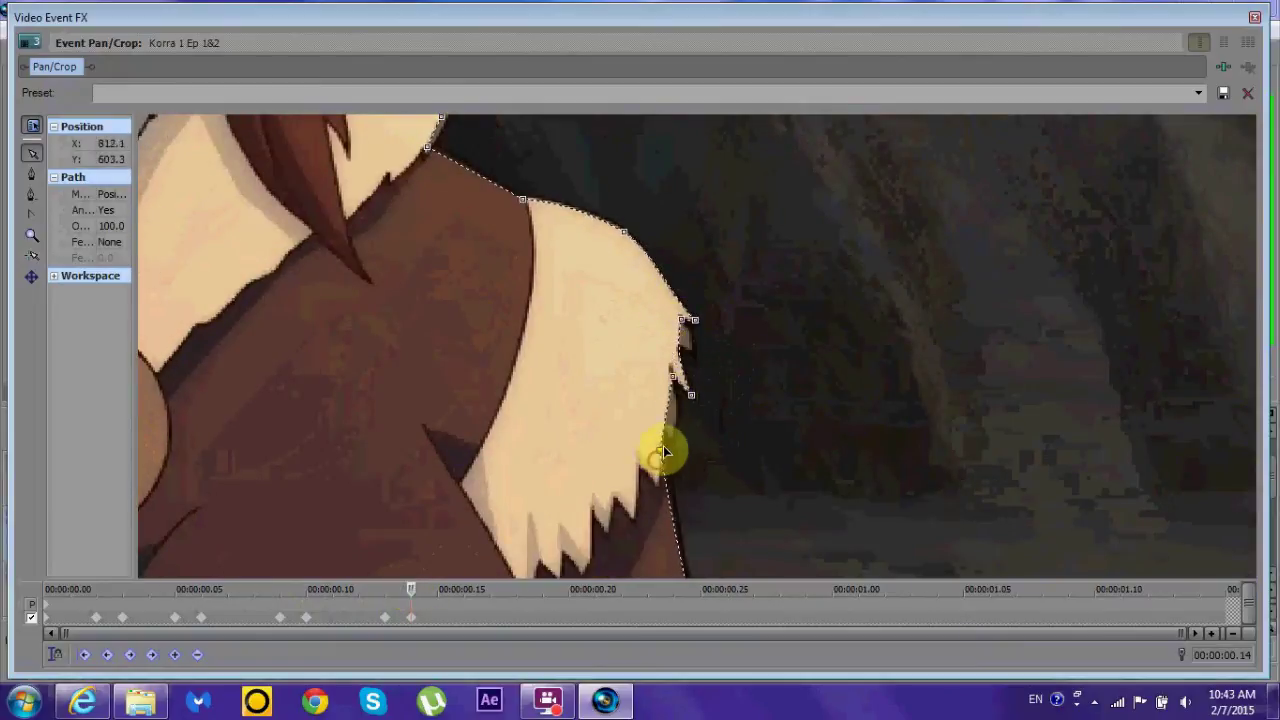
{"action": "left_click_drag", "start_coordinate": [632, 480], "coordinate": [632, 378]}
{"action": "left_click", "coordinate": [667, 350]}
Step: Fit the masks to the loose hair strands behind the right ear and the right collar's fur edge at 00:00:00.14
{"action": "left_click_drag", "start_coordinate": [655, 313], "coordinate": [526, 291]}
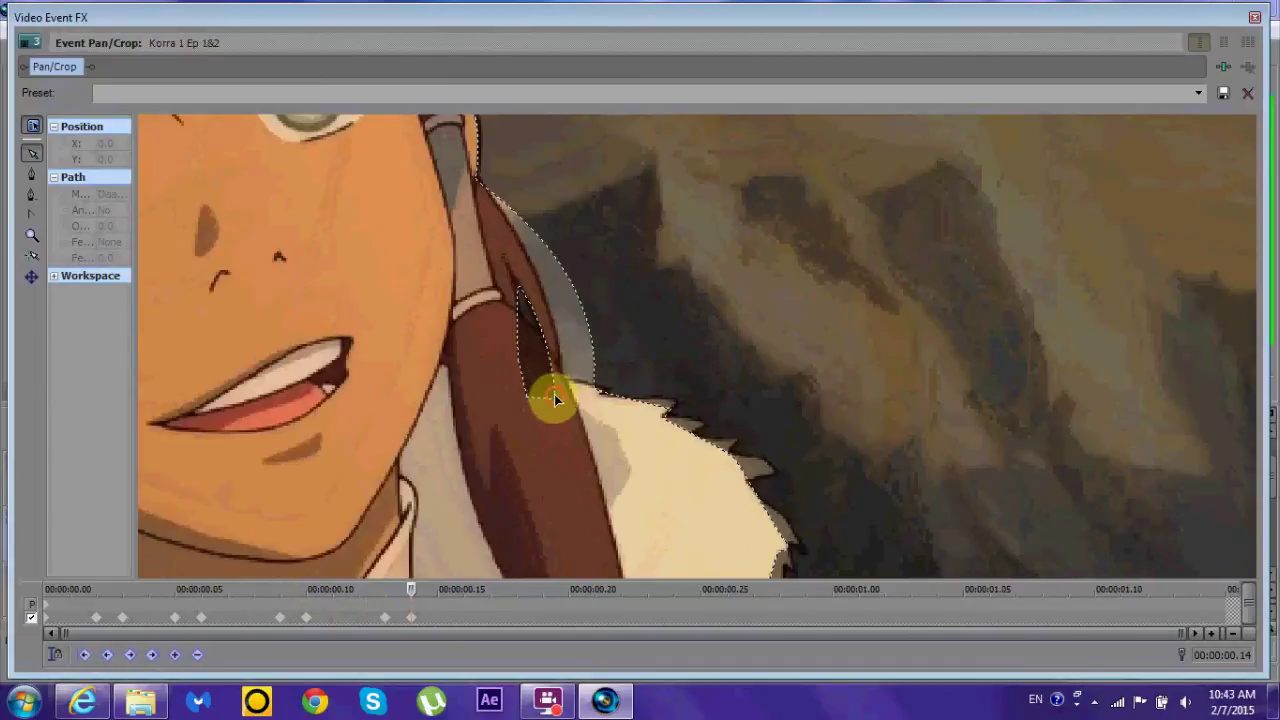
{"action": "left_click", "coordinate": [519, 367]}
{"action": "left_click_drag", "start_coordinate": [519, 367], "coordinate": [632, 328]}
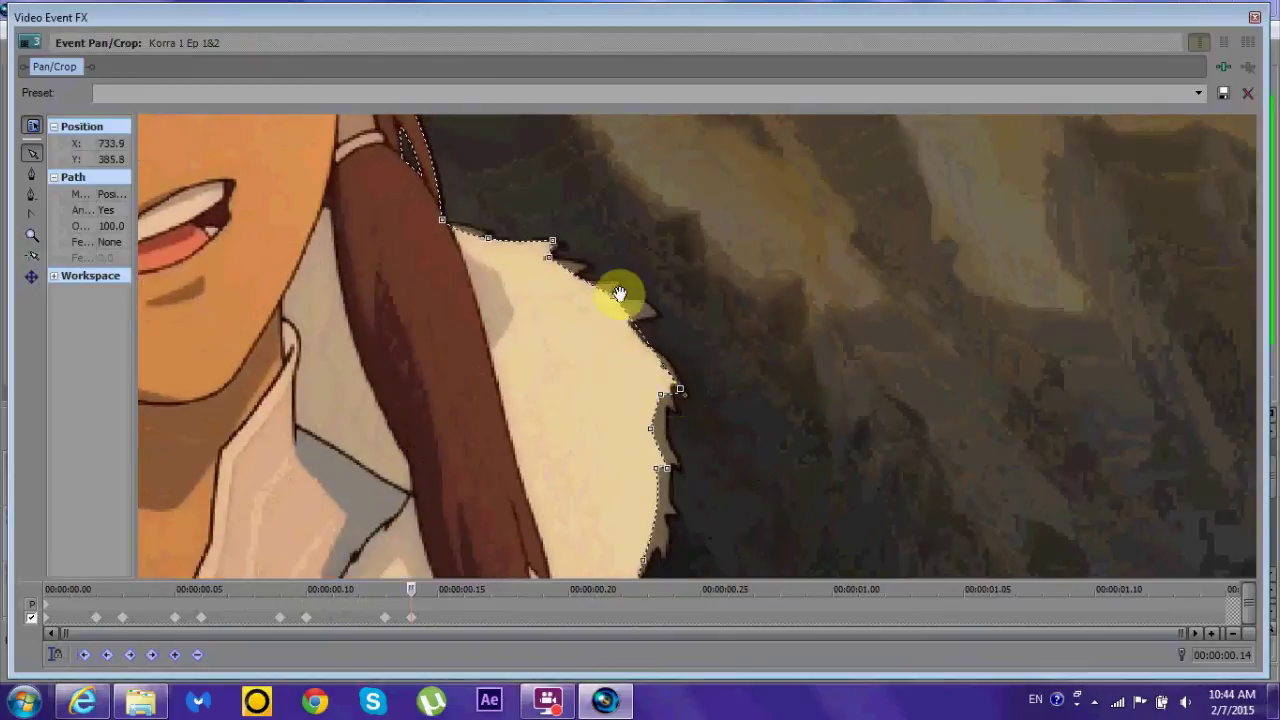
{"action": "left_click", "coordinate": [673, 368]}
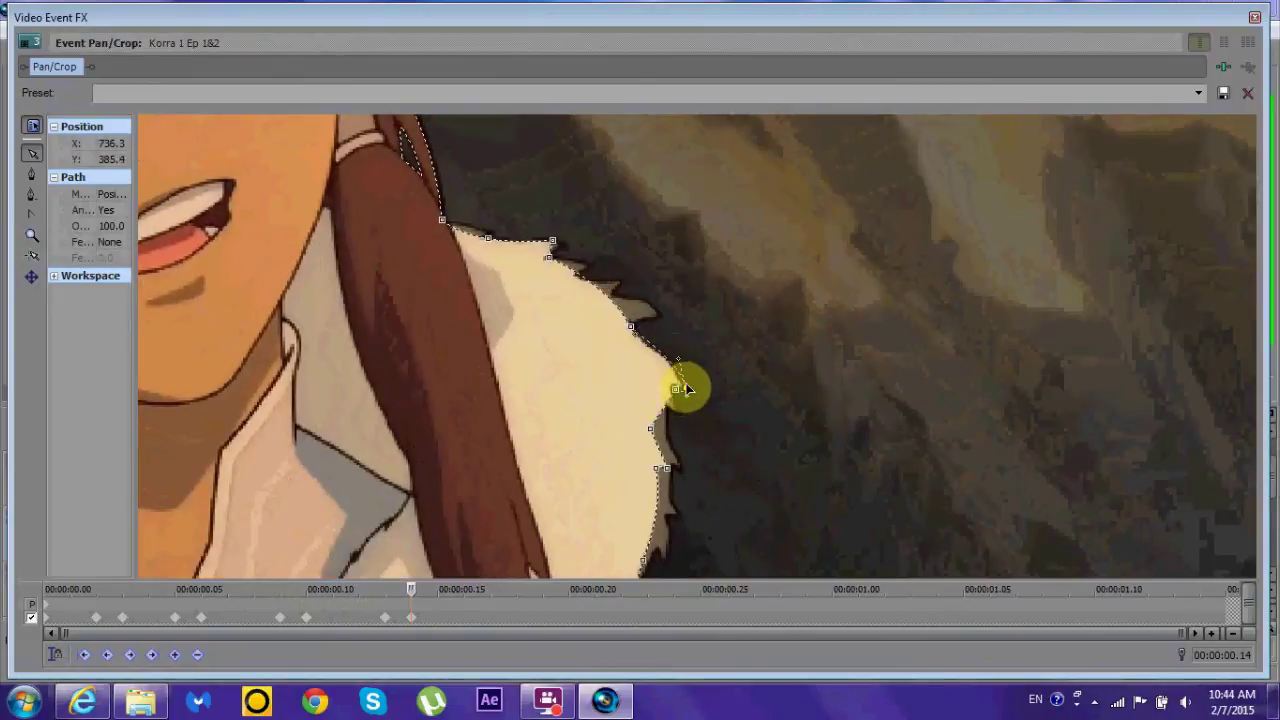
{"action": "left_click_drag", "start_coordinate": [690, 395], "coordinate": [651, 385]}
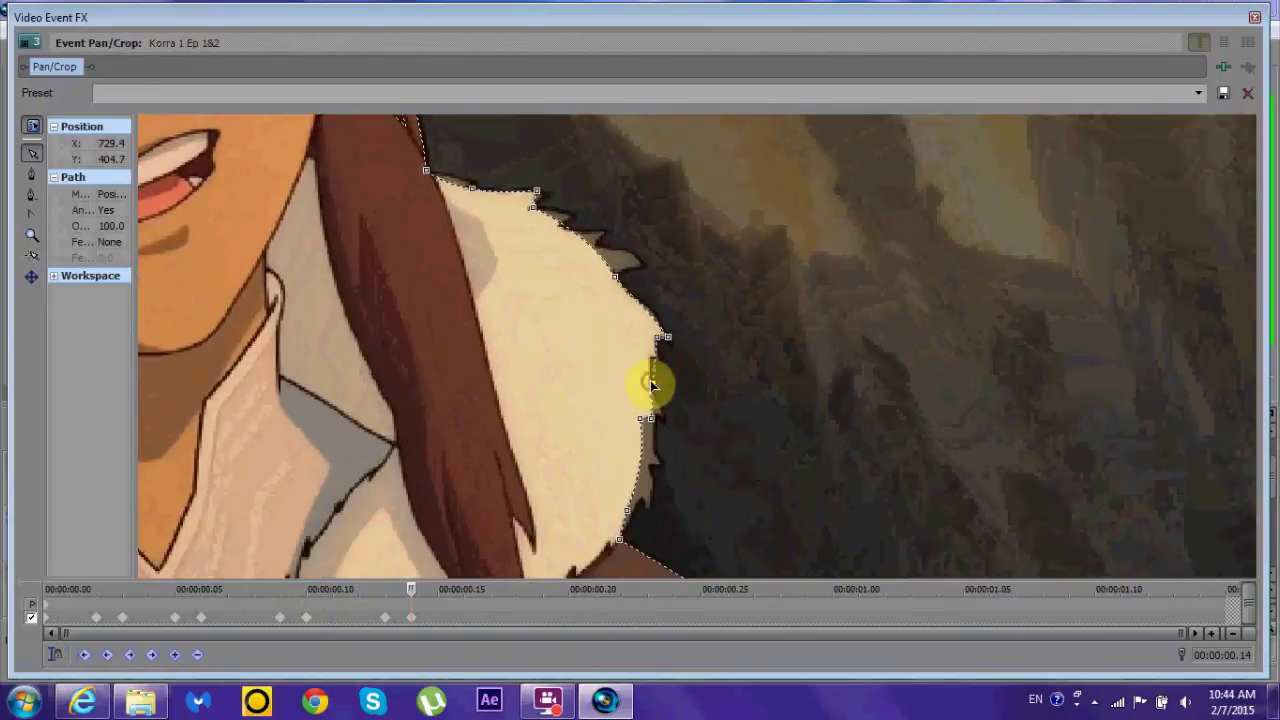
Step: Keyframe the mask at 00:00:00.17, and fit it to the left sleeve's fur tufts at 00:00:00.18
{"action": "scroll", "coordinate": [655, 422], "scroll_direction": "down", "scroll_amount": 5}
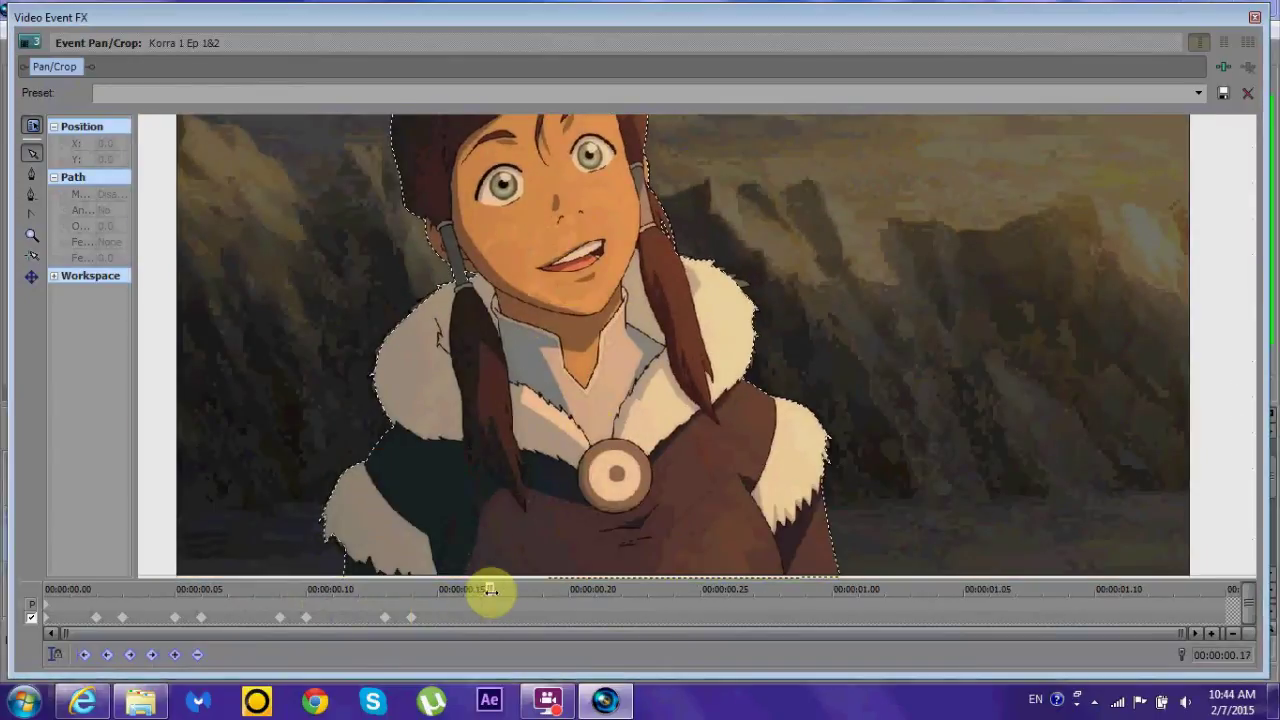
{"action": "left_click", "coordinate": [515, 612]}
{"action": "scroll", "coordinate": [497, 508], "scroll_direction": "up", "scroll_amount": 5}
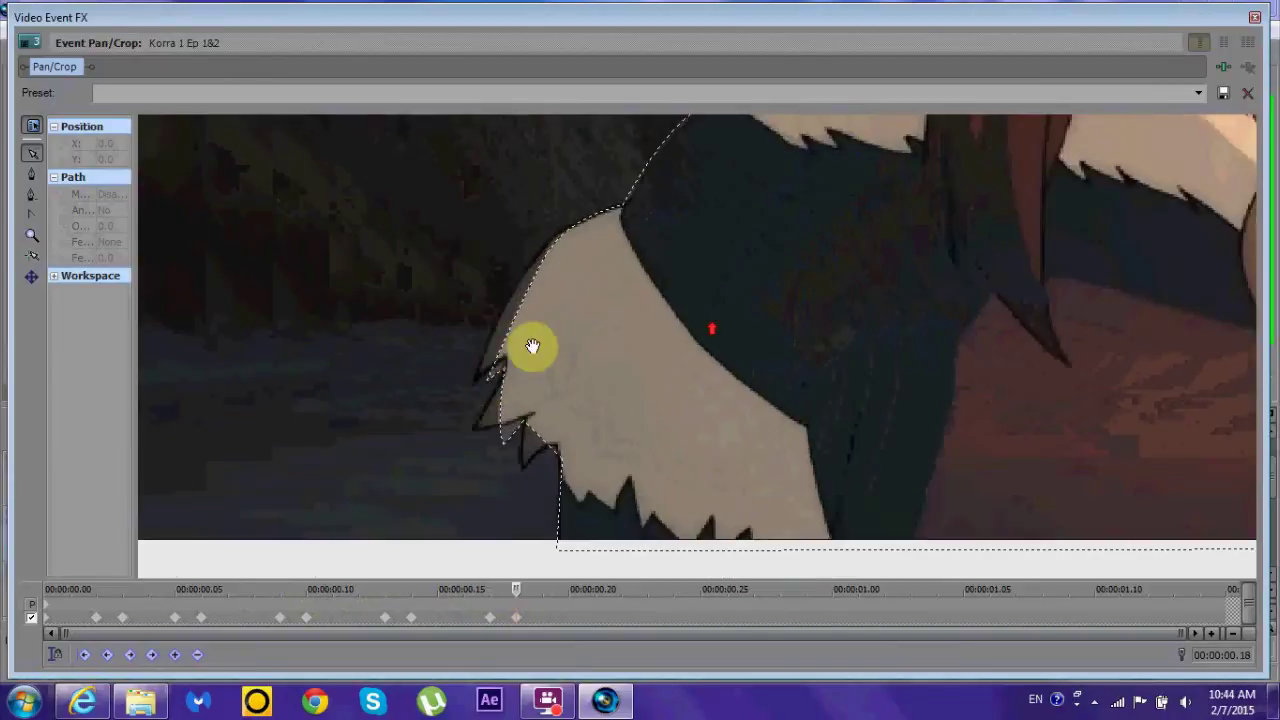
{"action": "left_click", "coordinate": [535, 257]}
{"action": "left_click_drag", "start_coordinate": [622, 205], "coordinate": [630, 207]}
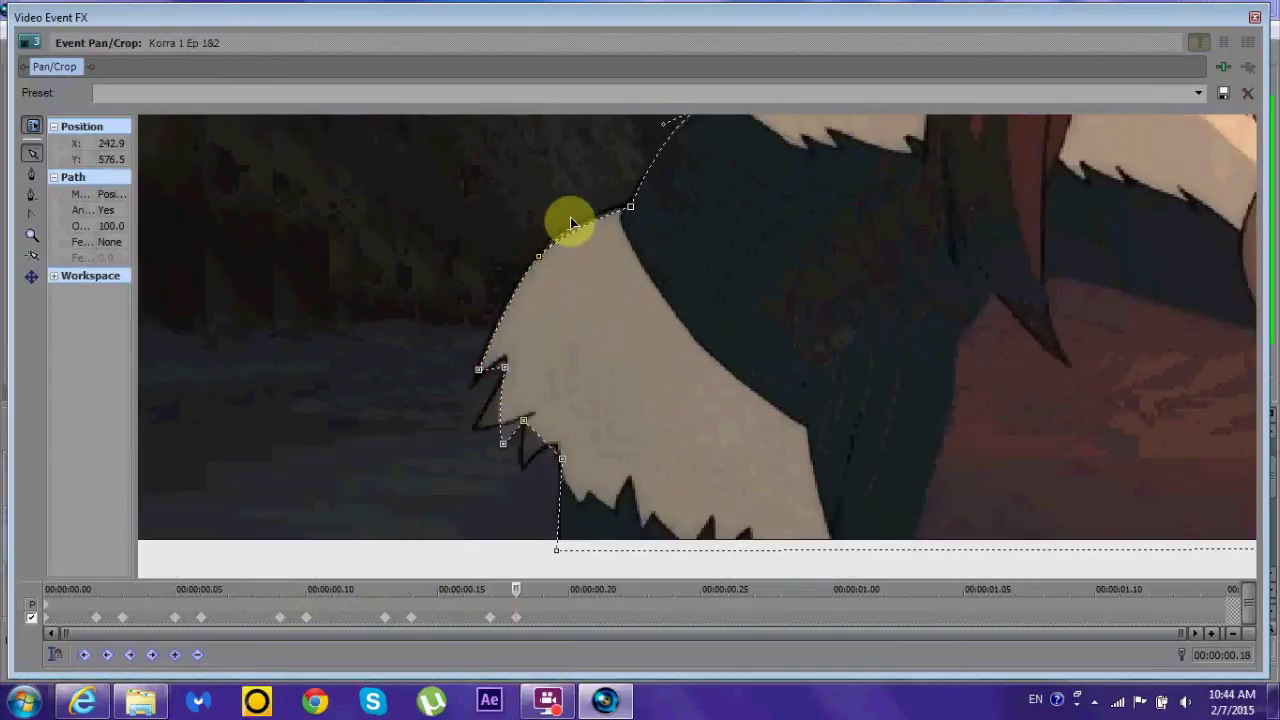
{"action": "left_click_drag", "start_coordinate": [502, 443], "coordinate": [476, 428]}
{"action": "left_click_drag", "start_coordinate": [561, 458], "coordinate": [623, 303]}
Step: Fit the mask to the left collar's fur edge up to the hair tube at 00:00:00.18
{"action": "left_click", "coordinate": [646, 291]}
{"action": "left_click_drag", "start_coordinate": [553, 399], "coordinate": [480, 380]}
{"action": "left_click", "coordinate": [512, 296]}
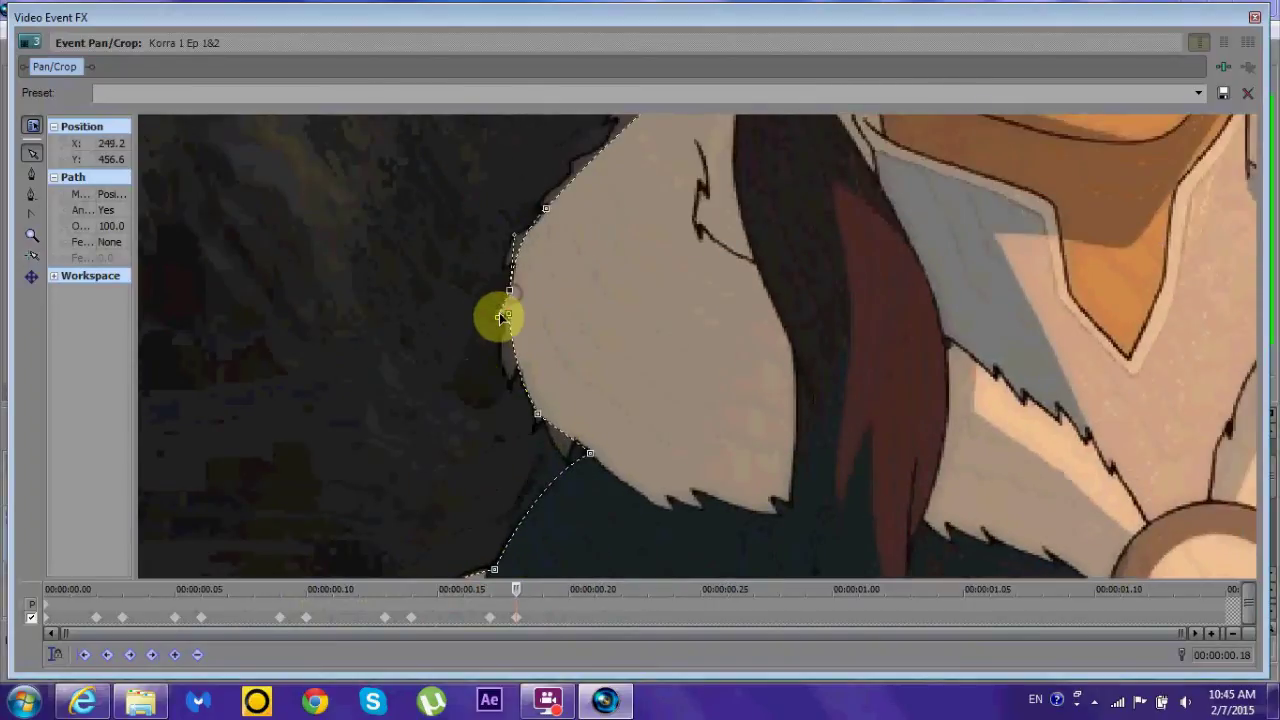
{"action": "left_click_drag", "start_coordinate": [507, 318], "coordinate": [585, 343]}
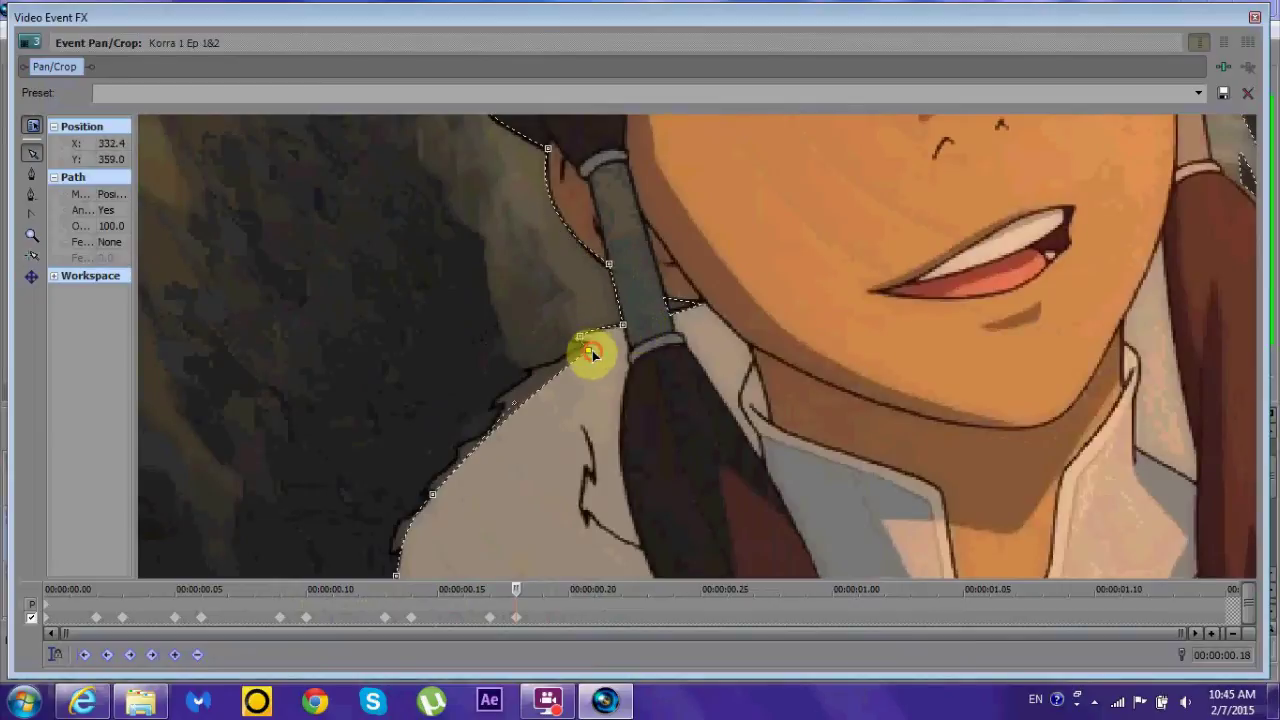
Step: Fit the mask to the left side and top of the hair and the right ponytail's outer edge at 00:00:00.18
{"action": "left_click_drag", "start_coordinate": [509, 429], "coordinate": [432, 342]}
{"action": "left_click_drag", "start_coordinate": [403, 397], "coordinate": [394, 371]}
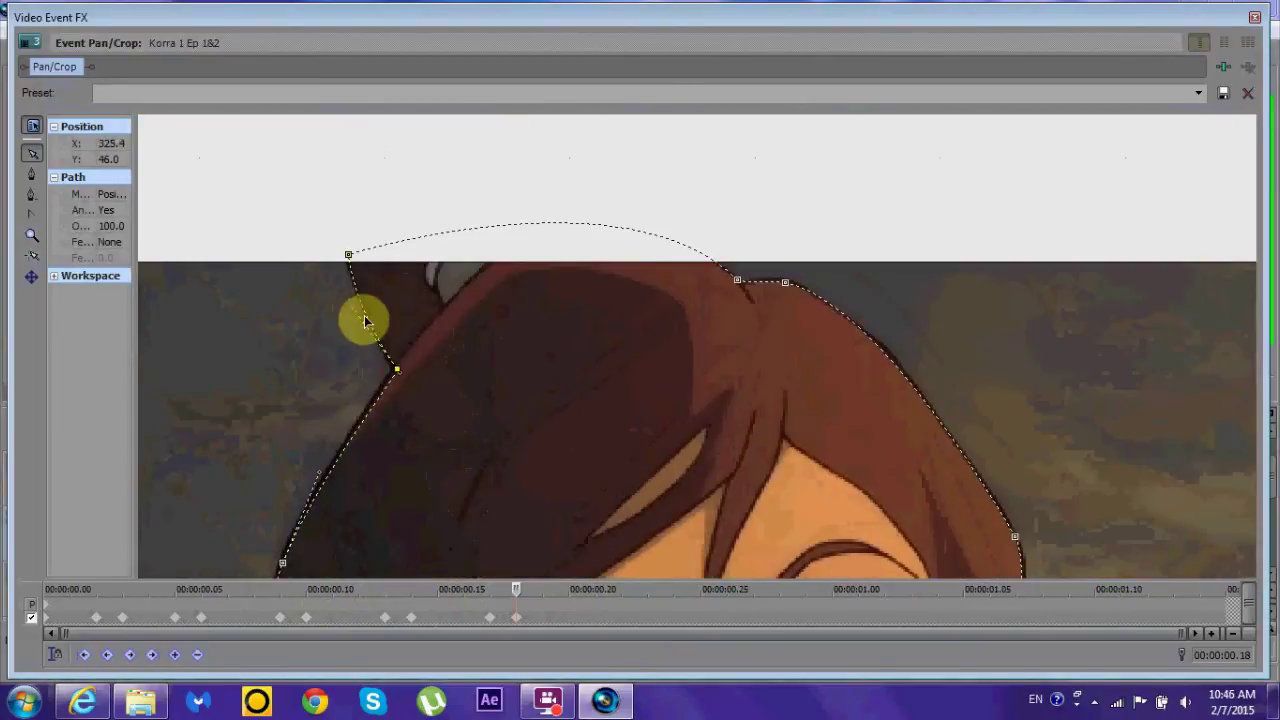
{"action": "left_click_drag", "start_coordinate": [354, 309], "coordinate": [557, 210]}
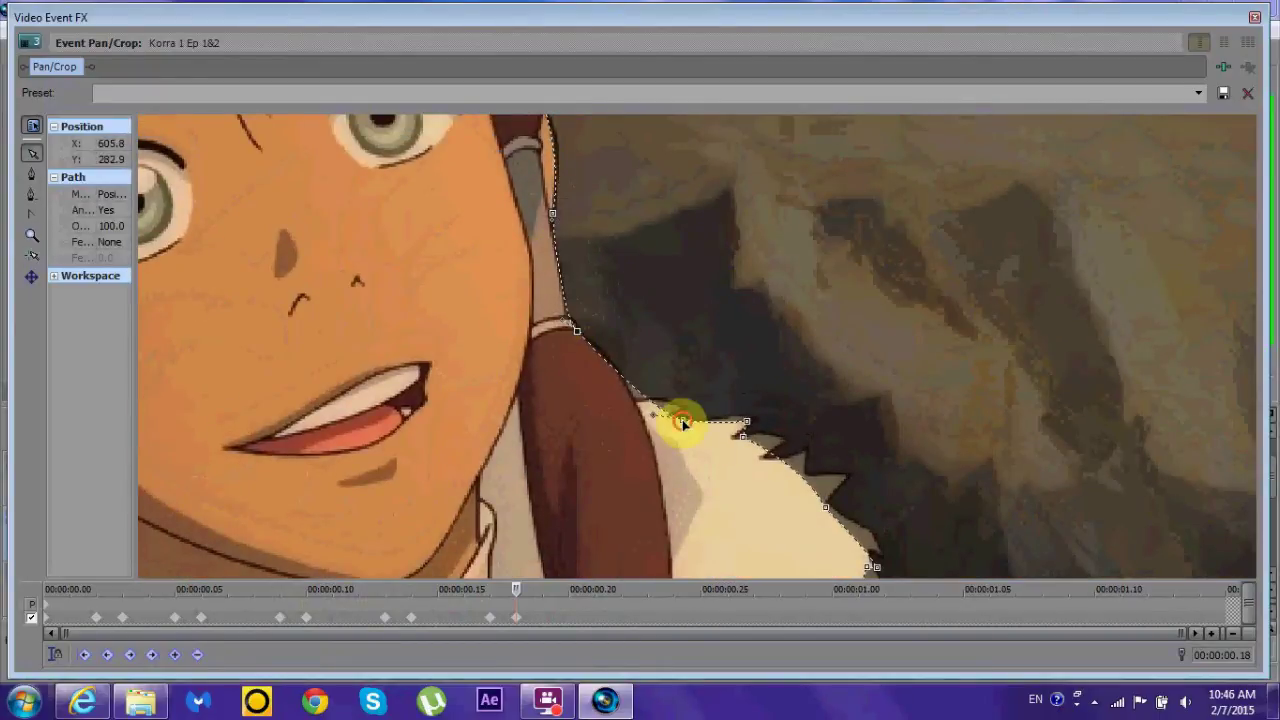
{"action": "left_click", "coordinate": [632, 398]}
{"action": "left_click_drag", "start_coordinate": [632, 398], "coordinate": [582, 278]}
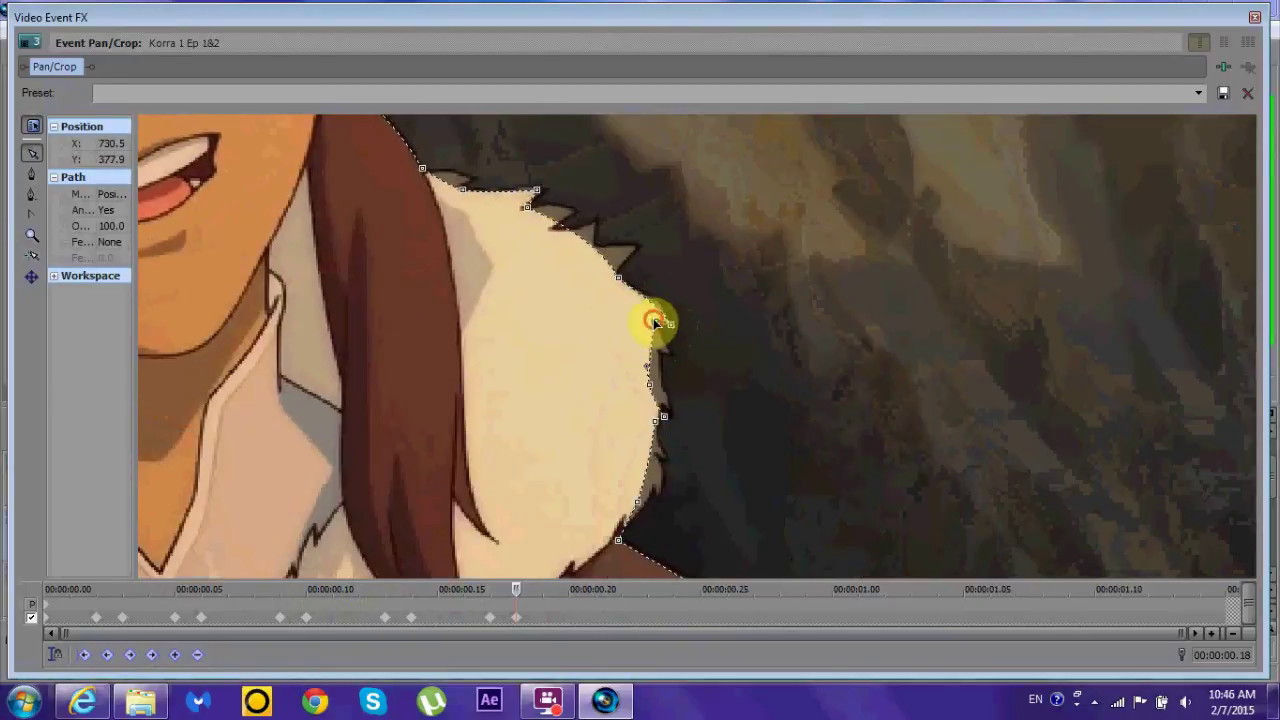
Step: Fit the mask to the right collar's fur edge and the right shoulder and sleeve fur at 00:00:00.18
{"action": "left_click_drag", "start_coordinate": [655, 321], "coordinate": [614, 444]}
{"action": "left_click_drag", "start_coordinate": [648, 399], "coordinate": [660, 320]}
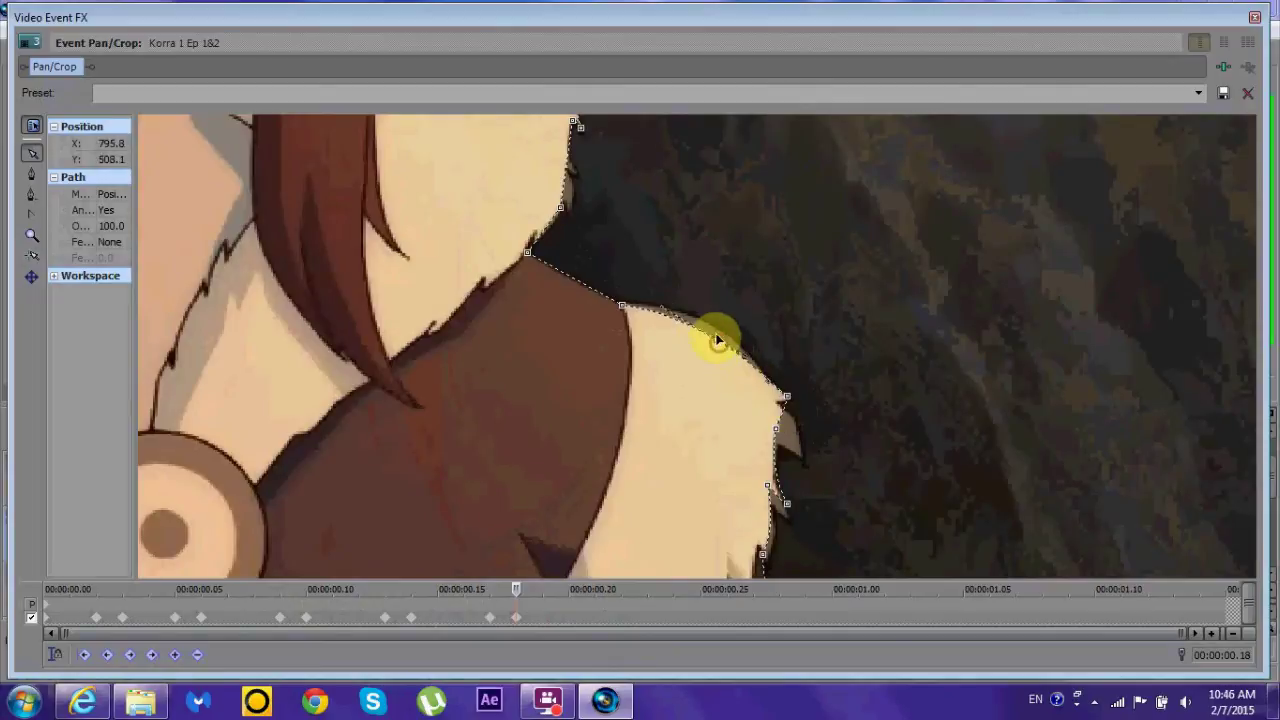
{"action": "left_click_drag", "start_coordinate": [776, 428], "coordinate": [731, 385]}
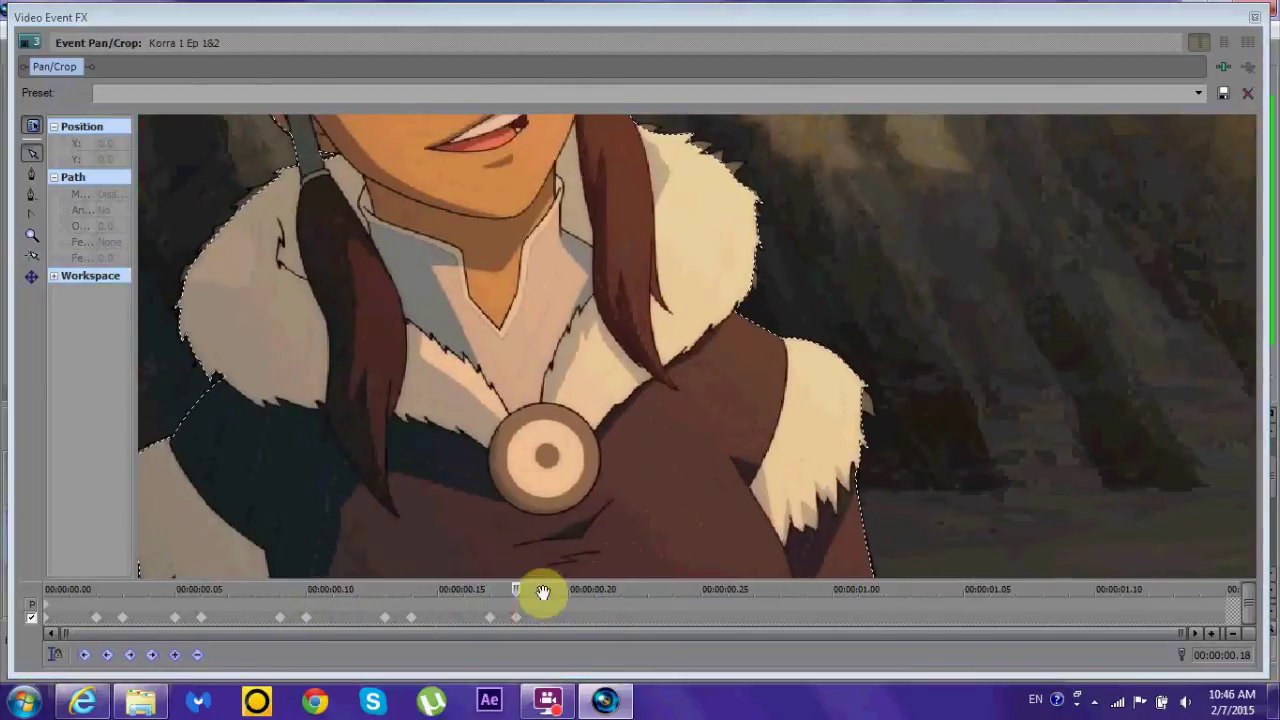
Step: Refine the mask around the right sleeve's fur tufts at 00:00:00.14, and match it to the same tufts at 00:00:00.18
{"action": "left_click_drag", "start_coordinate": [543, 591], "coordinate": [420, 600]}
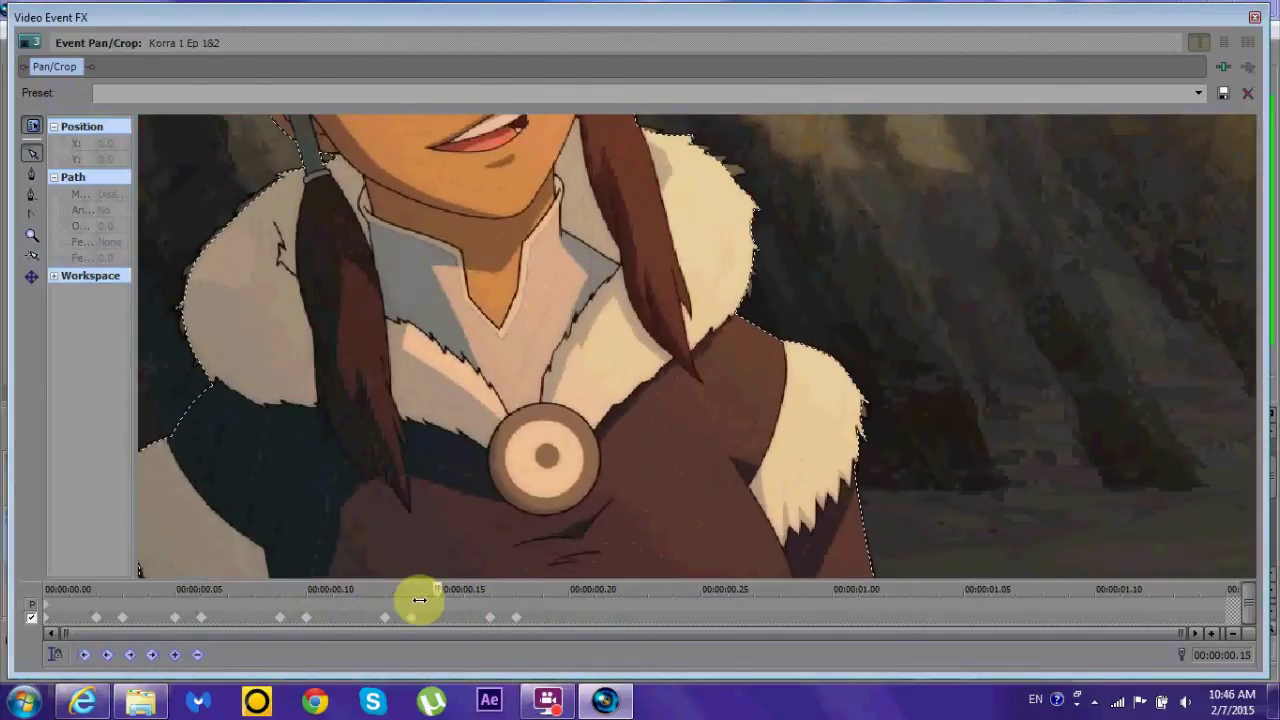
{"action": "left_click", "coordinate": [411, 600]}
{"action": "left_click", "coordinate": [590, 344]}
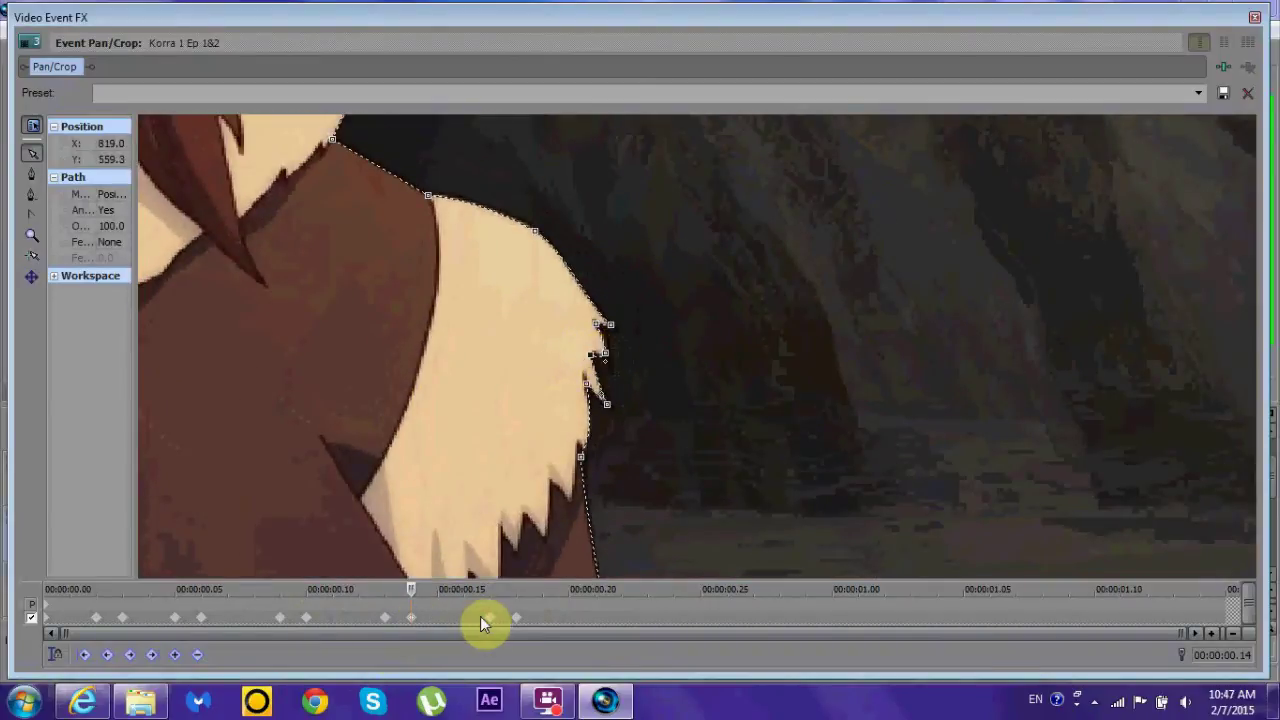
{"action": "left_click", "coordinate": [516, 617]}
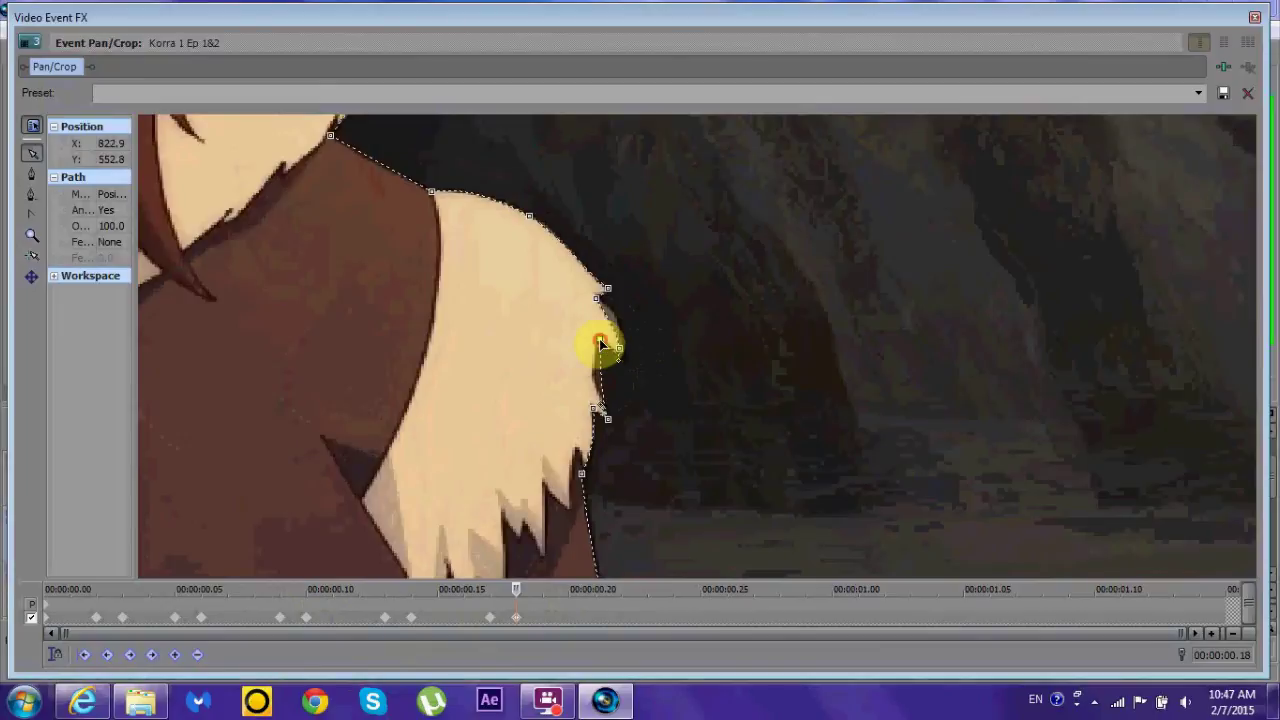
{"action": "left_click_drag", "start_coordinate": [620, 343], "coordinate": [553, 350]}
Step: Fit the mask to the left sleeve's fur and the left collar's outer fur edge at 00:00:00.21
{"action": "left_click_drag", "start_coordinate": [487, 385], "coordinate": [515, 432]}
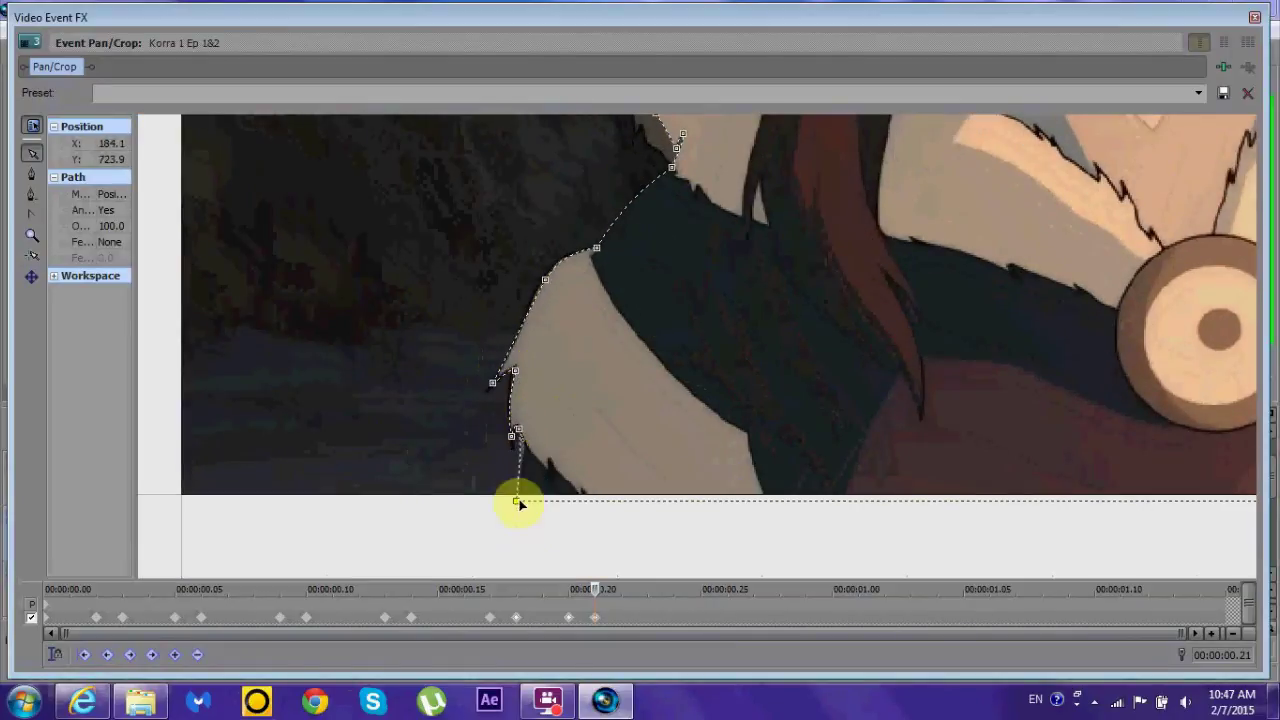
{"action": "scroll", "coordinate": [603, 403], "scroll_direction": "up", "scroll_amount": 5}
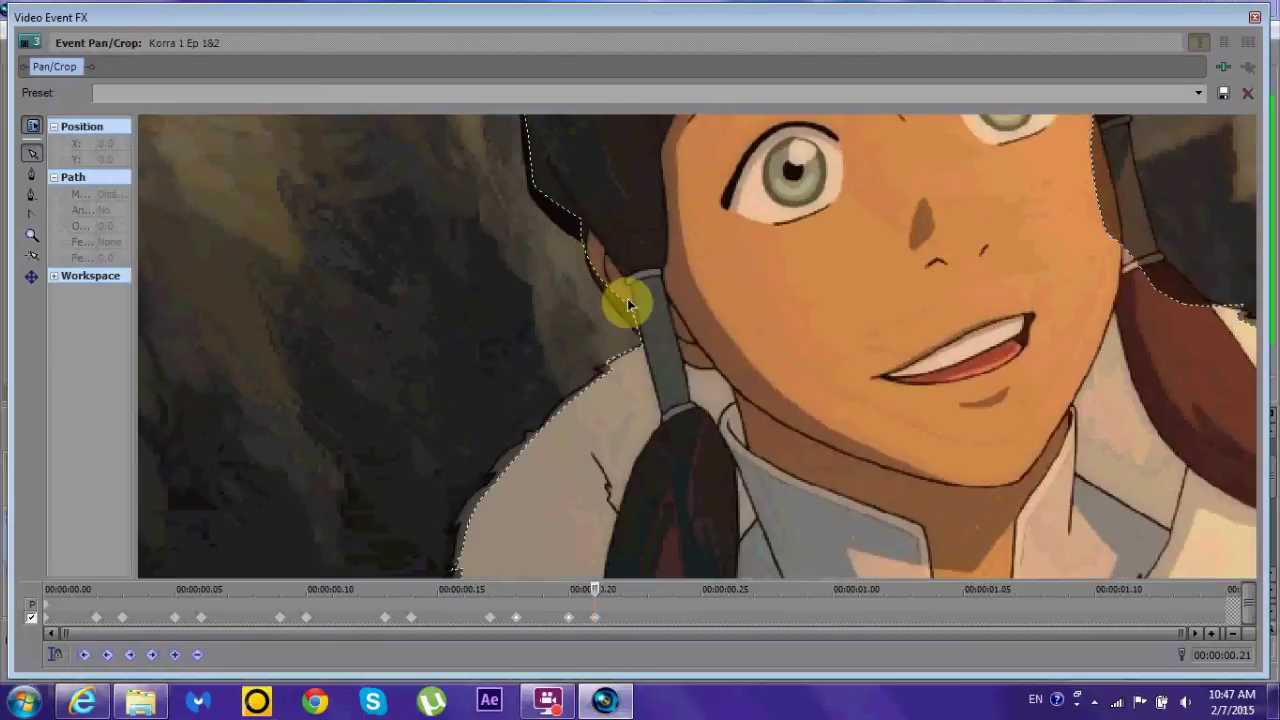
{"action": "left_click", "coordinate": [600, 370]}
{"action": "left_click_drag", "start_coordinate": [593, 343], "coordinate": [493, 367]}
{"action": "scroll", "coordinate": [558, 397], "scroll_direction": "down", "scroll_amount": 3}
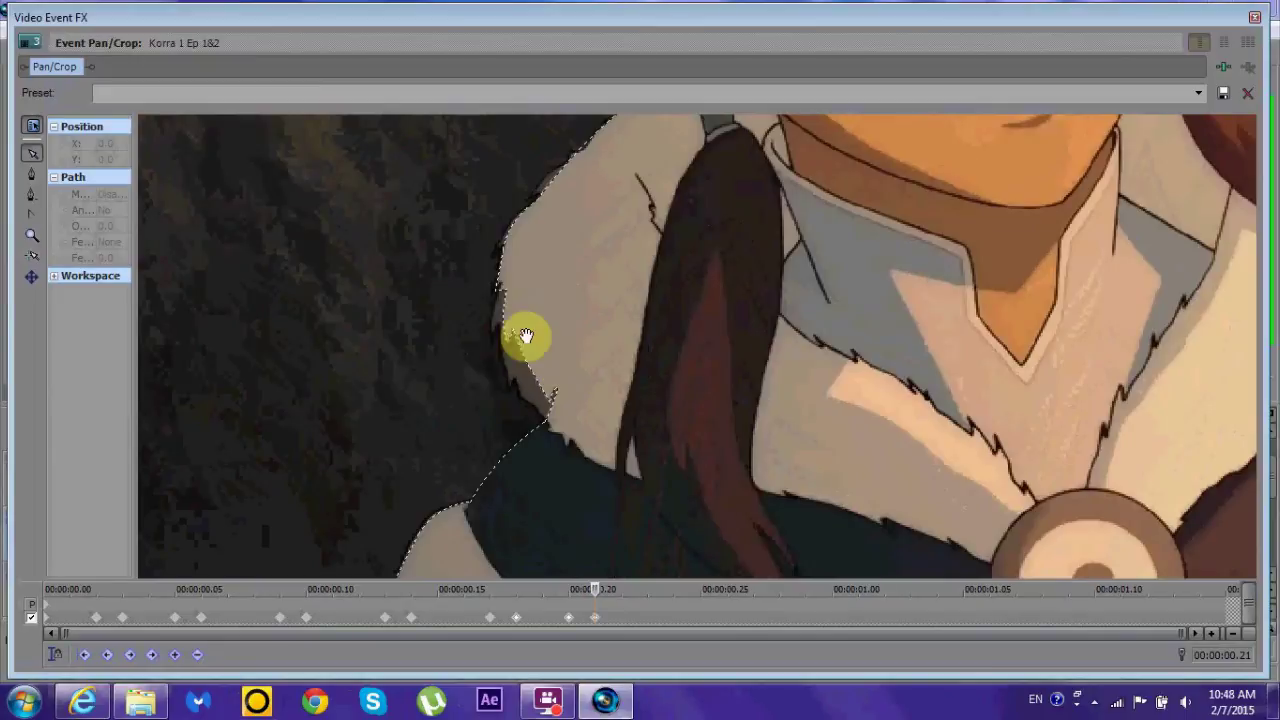
{"action": "left_click_drag", "start_coordinate": [506, 338], "coordinate": [509, 385]}
{"action": "left_click", "coordinate": [554, 394]}
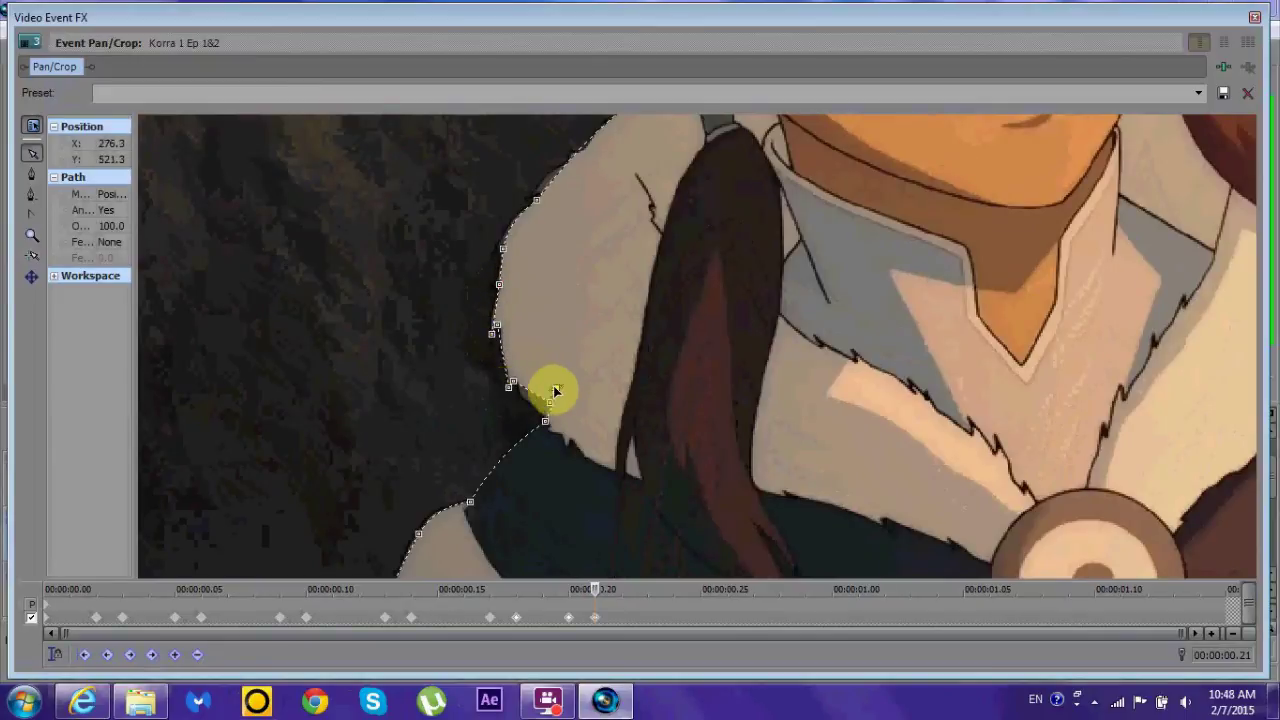
Step: Fit the mask to the left ear and the left side of the hair at 00:00:00.21
{"action": "key", "text": "space"}
{"action": "left_click_drag", "start_coordinate": [607, 343], "coordinate": [557, 283]}
{"action": "scroll", "coordinate": [560, 300], "scroll_direction": "up", "scroll_amount": 3}
{"action": "left_click", "coordinate": [500, 368]}
{"action": "left_click_drag", "start_coordinate": [506, 400], "coordinate": [409, 183]}
{"action": "scroll", "coordinate": [408, 250], "scroll_direction": "down", "scroll_amount": 2}
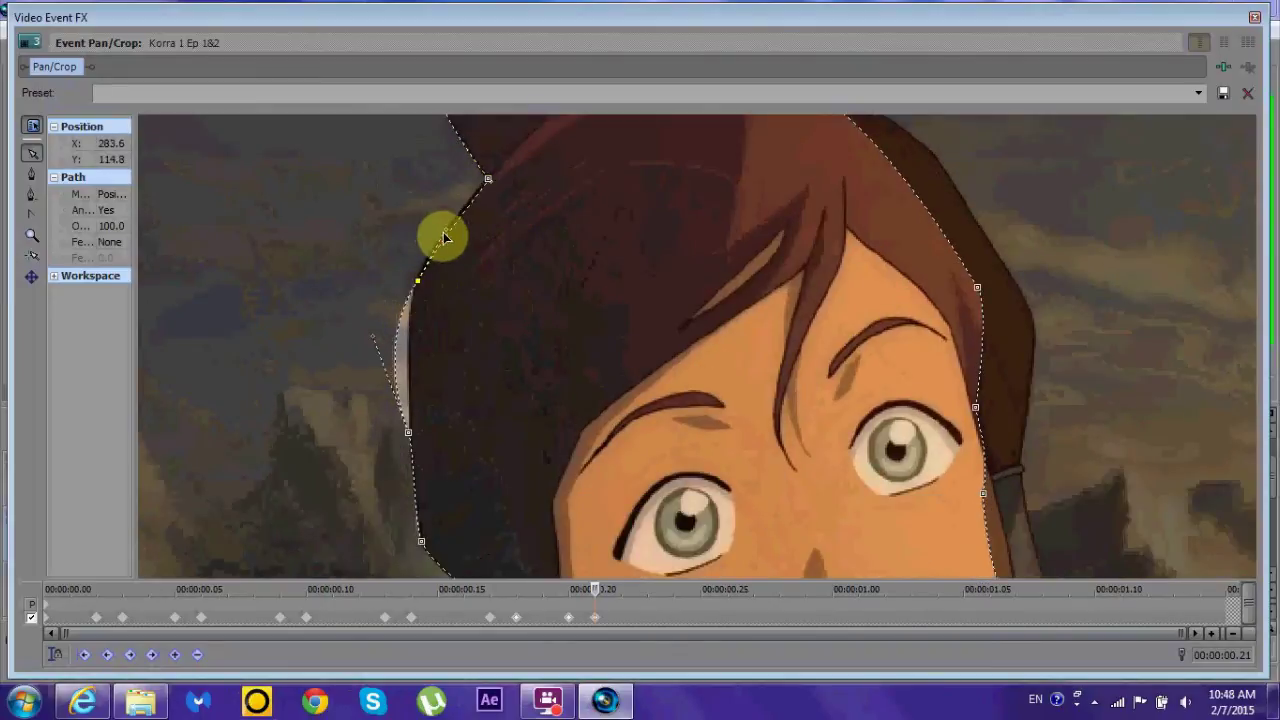
{"action": "left_click", "coordinate": [414, 440]}
{"action": "scroll", "coordinate": [414, 440], "scroll_direction": "down", "scroll_amount": 2}
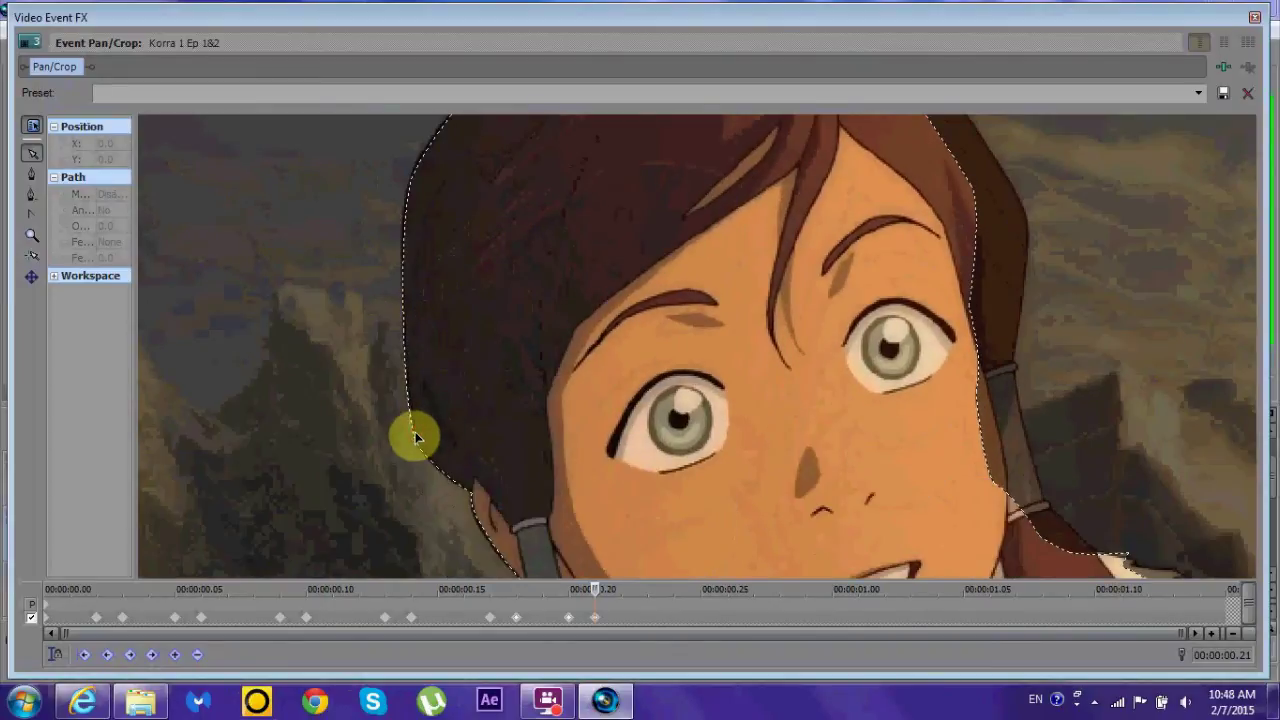
Step: Fit the mask to the top and right side of the hair at 00:00:00.21
{"action": "scroll", "coordinate": [426, 431], "scroll_direction": "up", "scroll_amount": 2}
{"action": "left_click", "coordinate": [623, 212]}
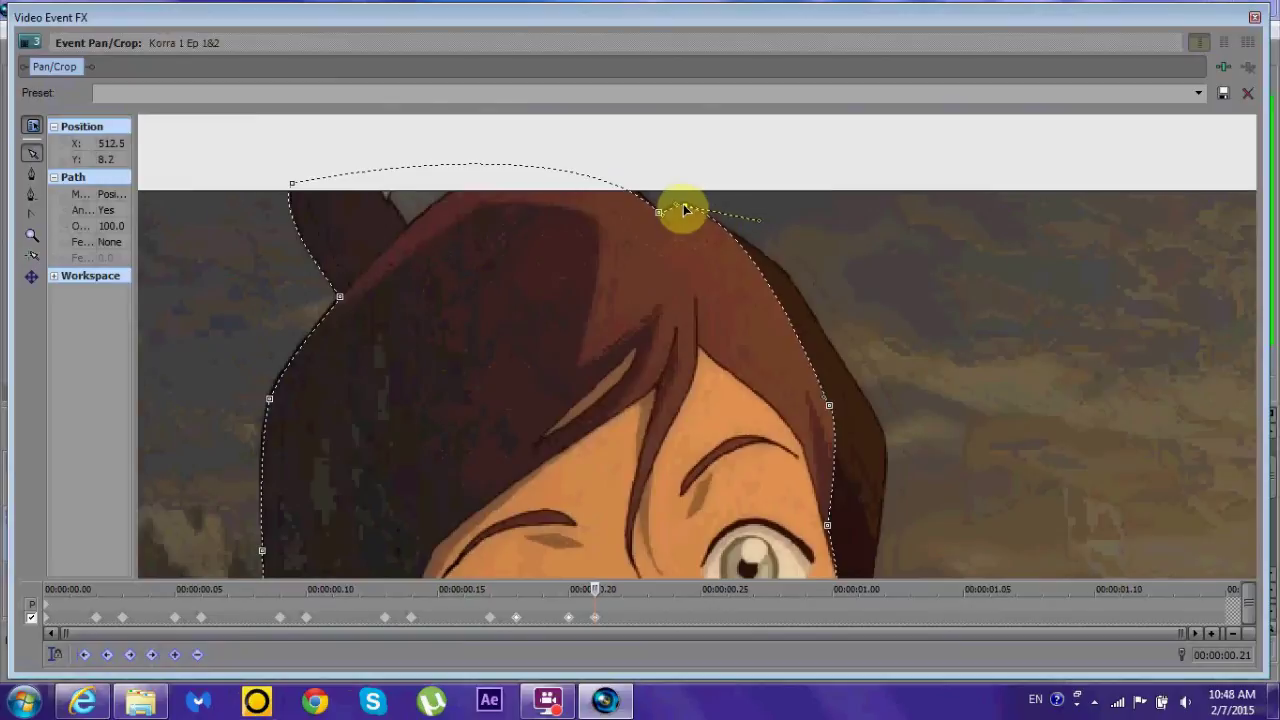
{"action": "left_click_drag", "start_coordinate": [829, 408], "coordinate": [884, 433]}
{"action": "left_click_drag", "start_coordinate": [766, 226], "coordinate": [785, 272]}
Step: Fit the mask to the right sleeve's outer edge and the right shoulder's fur at 00:00:00.21
{"action": "scroll", "coordinate": [775, 358], "scroll_direction": "down", "scroll_amount": 10}
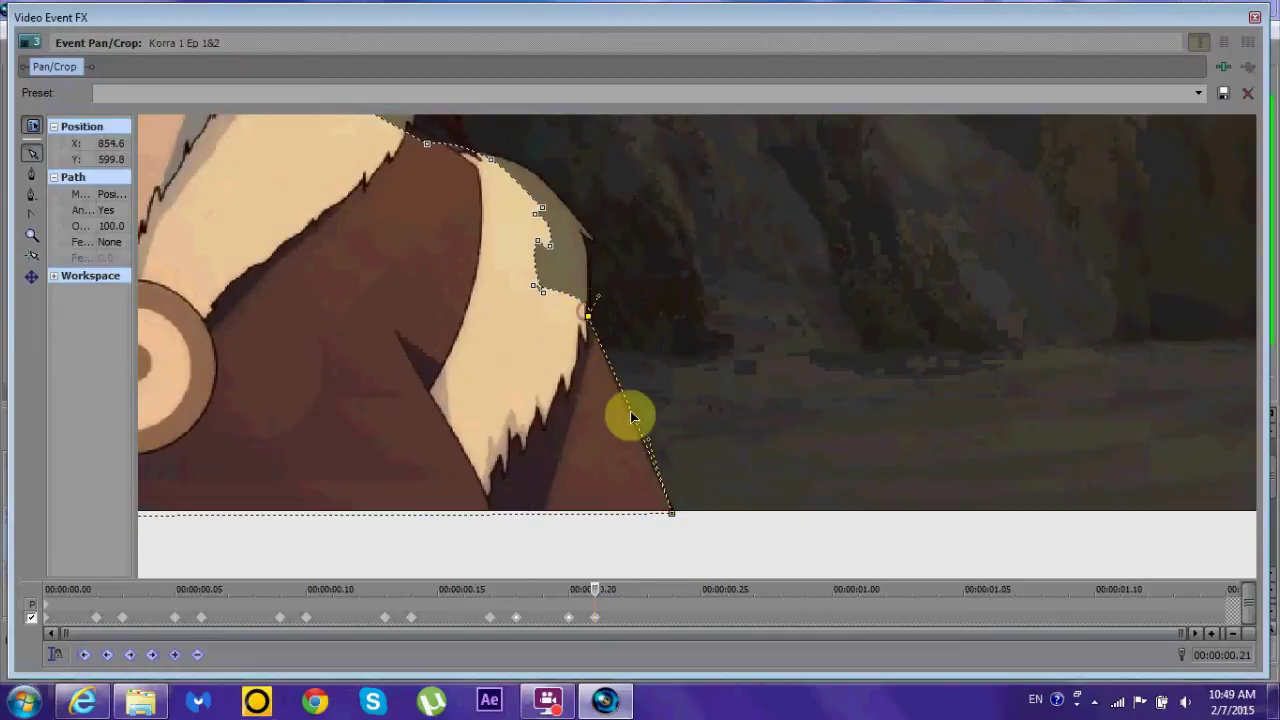
{"action": "scroll", "coordinate": [630, 411], "scroll_direction": "up", "scroll_amount": 4}
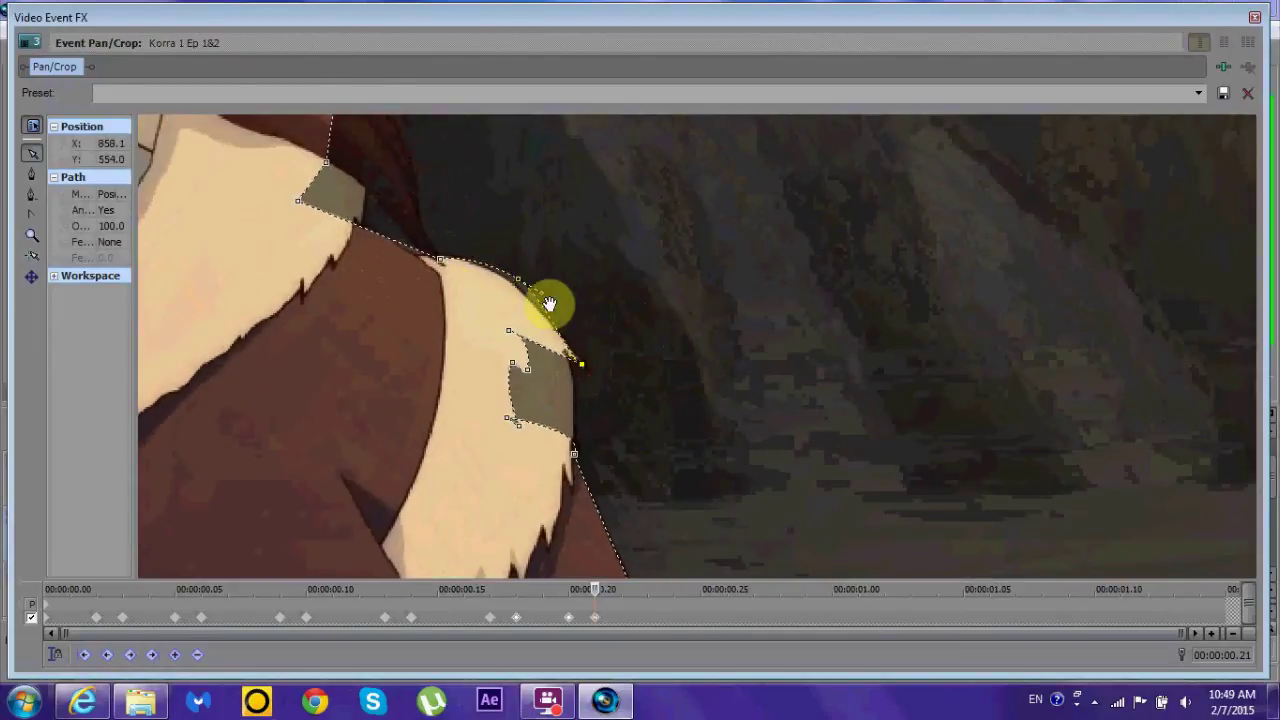
{"action": "mouse_move", "coordinate": [515, 392]}
{"action": "left_mouse_down"}
{"action": "mouse_move", "coordinate": [575, 373]}
{"action": "mouse_move", "coordinate": [354, 329]}
{"action": "mouse_move", "coordinate": [486, 229]}
{"action": "mouse_move", "coordinate": [509, 271]}
{"action": "mouse_move", "coordinate": [462, 275]}
{"action": "mouse_move", "coordinate": [526, 294]}
{"action": "mouse_move", "coordinate": [474, 323]}
{"action": "mouse_move", "coordinate": [521, 335]}
{"action": "left_mouse_up"}
{"action": "left_click_drag", "start_coordinate": [438, 291], "coordinate": [487, 296]}
{"action": "left_click_drag", "start_coordinate": [516, 342], "coordinate": [466, 354]}
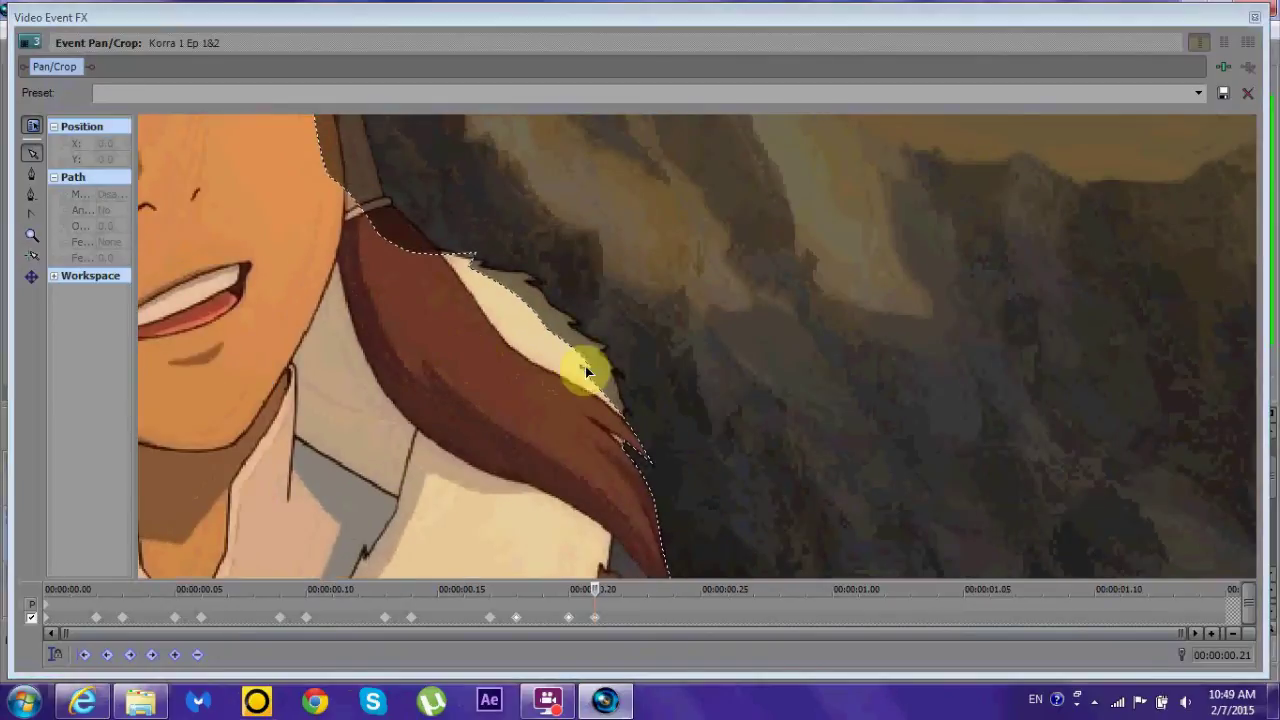
Step: Fit the mask to the right collar's fur above the ponytail and up along the right hair tube at 00:00:00.21
{"action": "left_click_drag", "start_coordinate": [586, 366], "coordinate": [578, 362]}
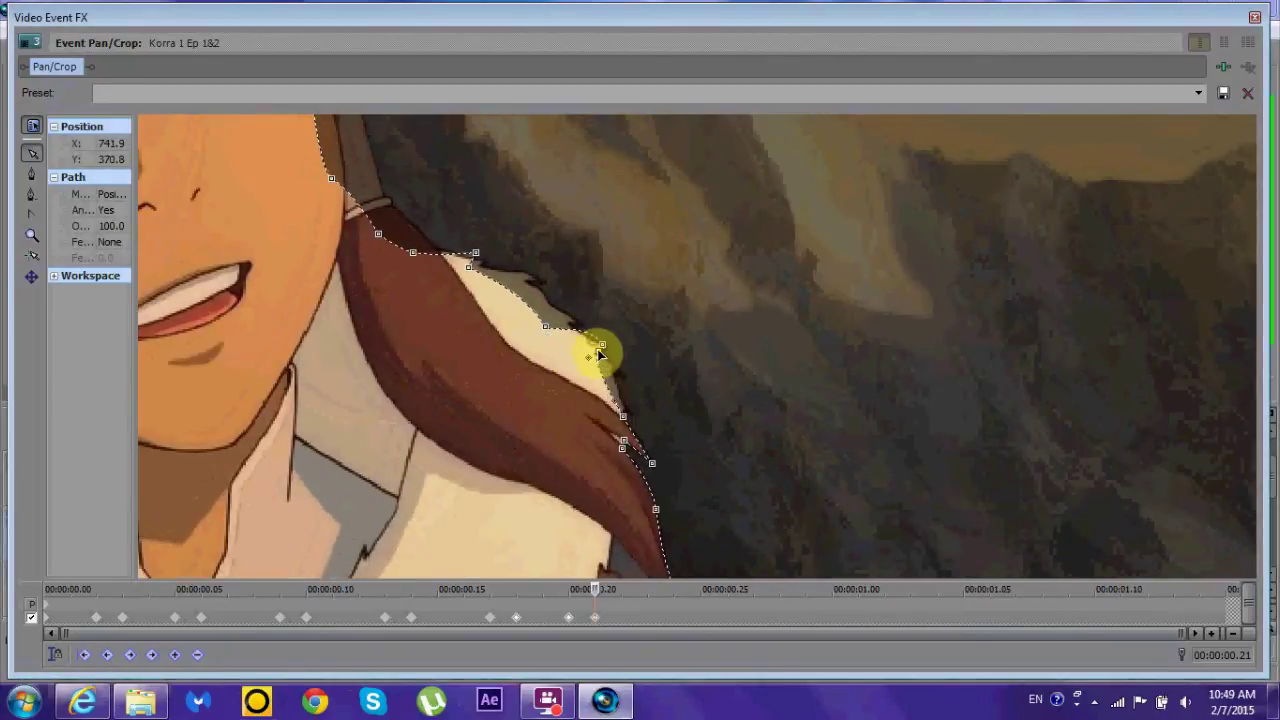
{"action": "left_click", "coordinate": [490, 289]}
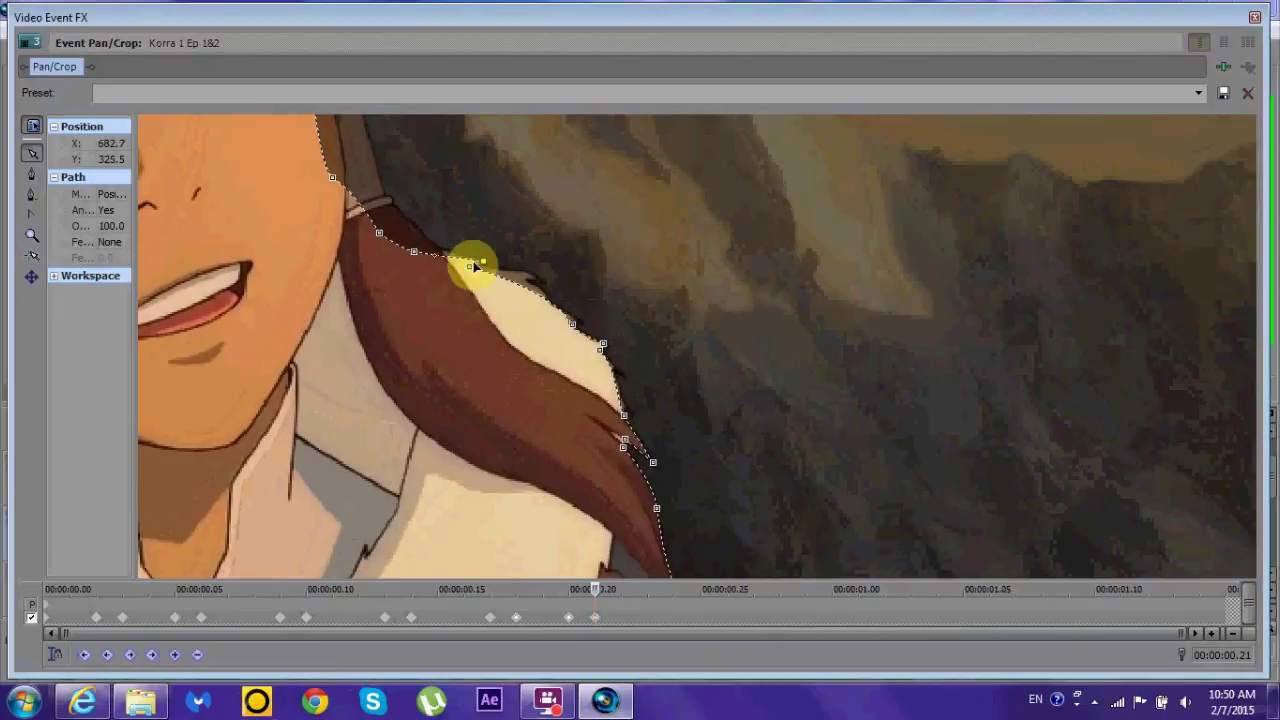
{"action": "left_click_drag", "start_coordinate": [441, 255], "coordinate": [443, 409]}
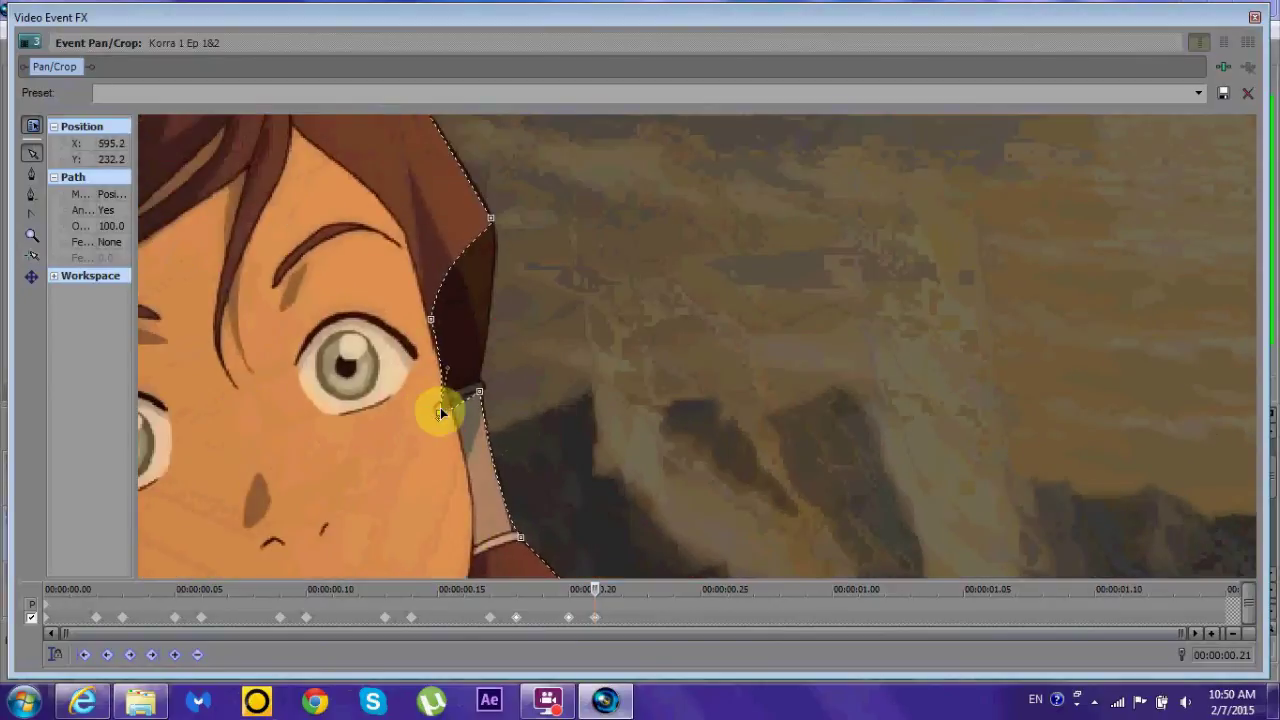
{"action": "scroll", "coordinate": [583, 343], "scroll_direction": "down", "scroll_amount": 5}
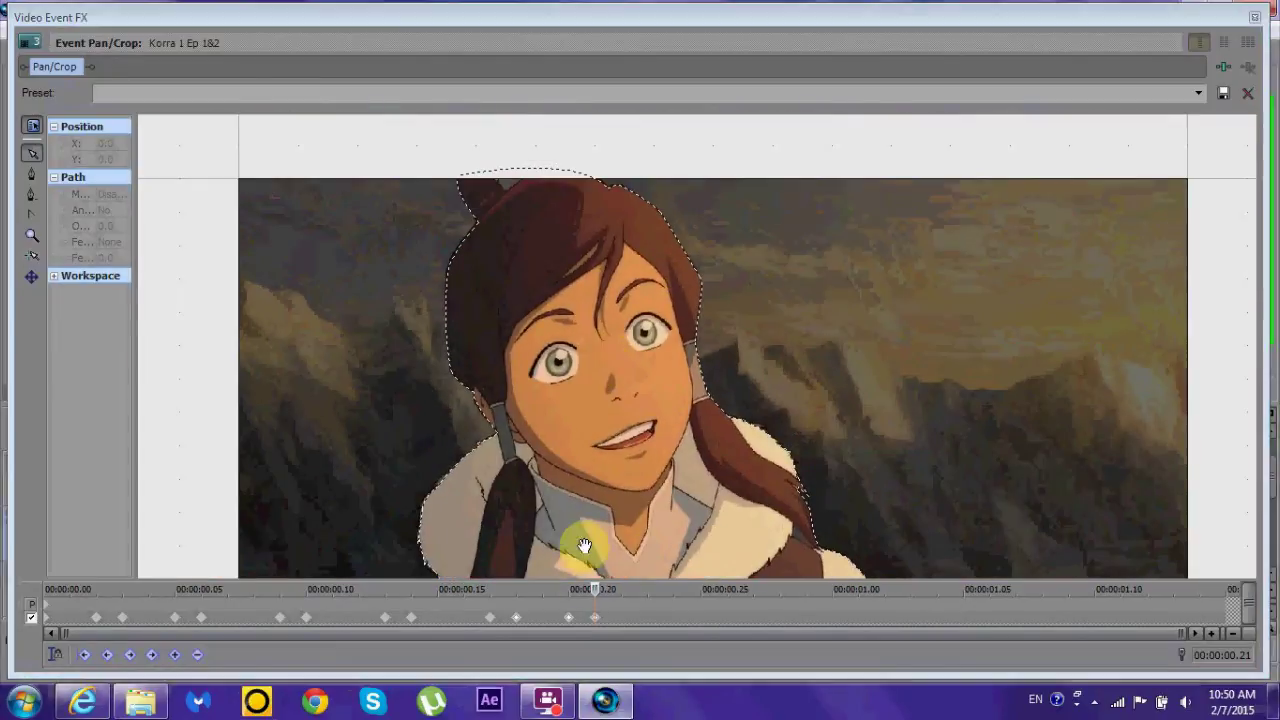
Step: Add mask keyframes at 00:00:00.24 and 00:00:00.25, and fit the mask to the left sleeve's fur at 00:00:00.25
{"action": "left_click", "coordinate": [675, 591]}
{"action": "left_click", "coordinate": [679, 572]}
{"action": "scroll", "coordinate": [743, 409], "scroll_direction": "up", "scroll_amount": 4}
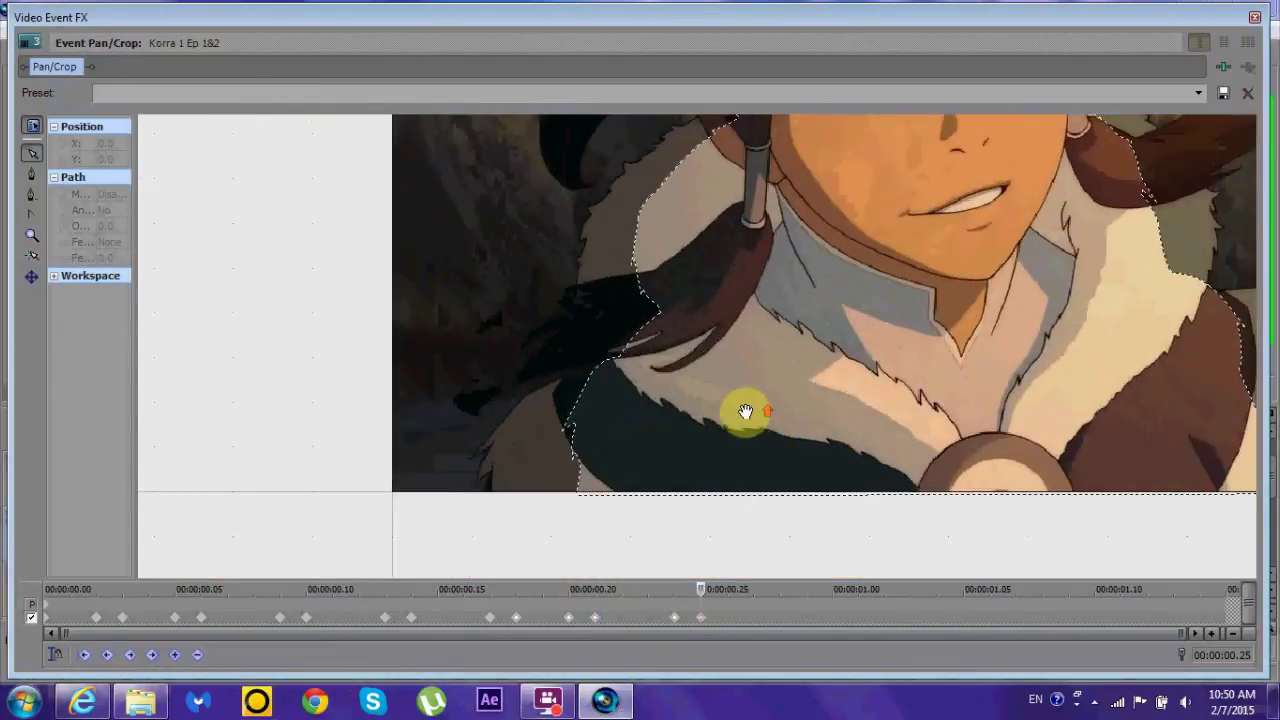
{"action": "scroll", "coordinate": [584, 435], "scroll_direction": "up", "scroll_amount": 2}
{"action": "left_click_drag", "start_coordinate": [700, 380], "coordinate": [553, 408]}
{"action": "left_click_drag", "start_coordinate": [786, 289], "coordinate": [583, 340]}
{"action": "left_click_drag", "start_coordinate": [708, 309], "coordinate": [534, 351]}
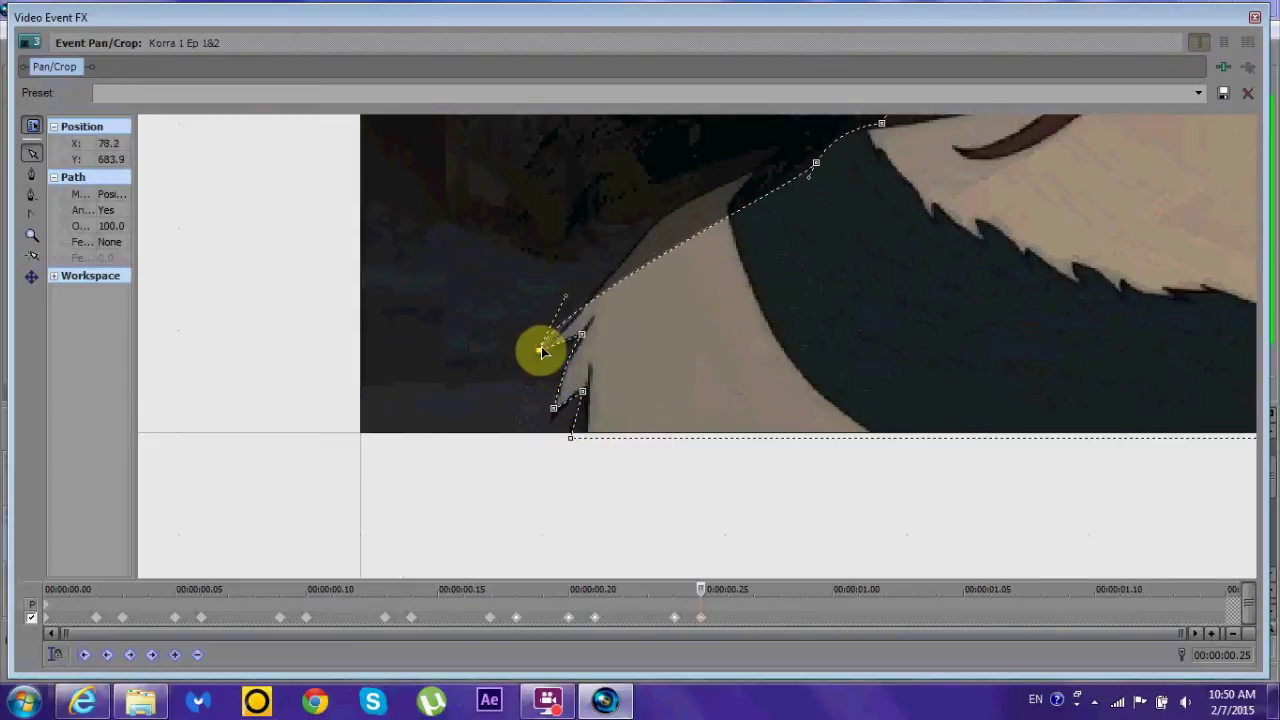
{"action": "left_click_drag", "start_coordinate": [811, 163], "coordinate": [731, 349]}
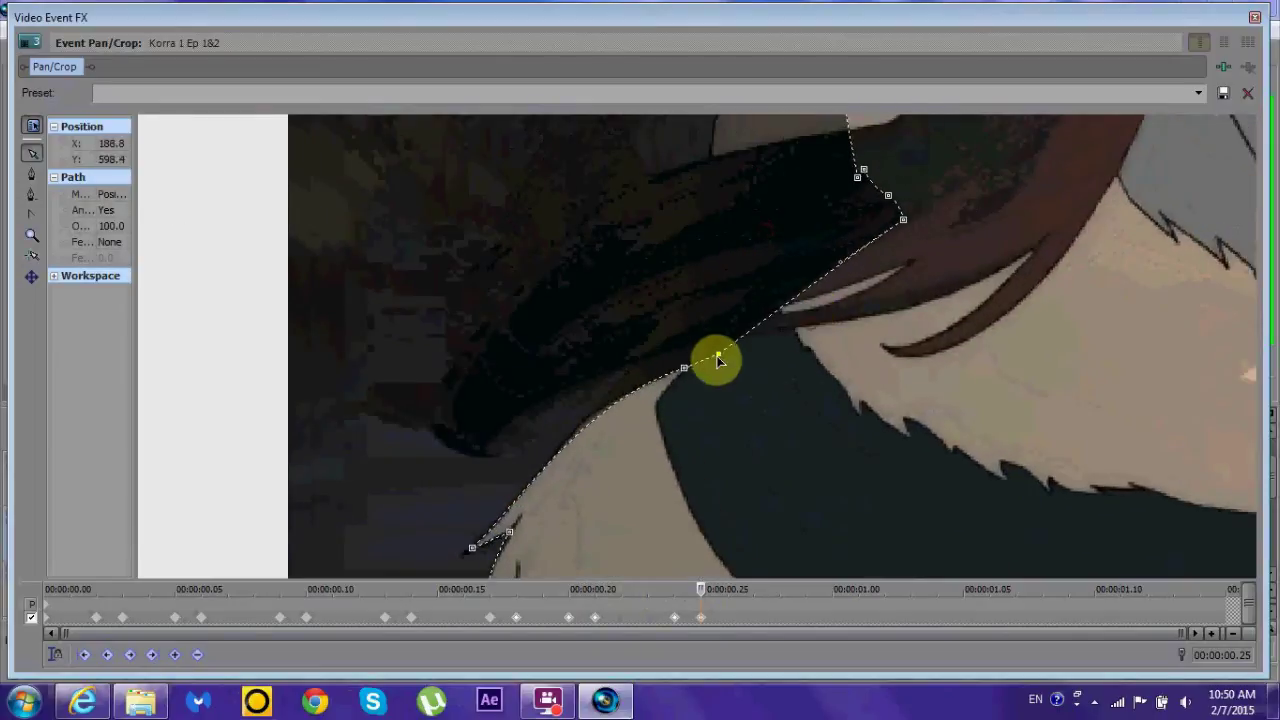
Step: Extend the mask around the strands and tips of the left front ponytail at 00:00:00.25
{"action": "left_click_drag", "start_coordinate": [894, 217], "coordinate": [497, 460]}
{"action": "left_click_drag", "start_coordinate": [888, 195], "coordinate": [433, 420]}
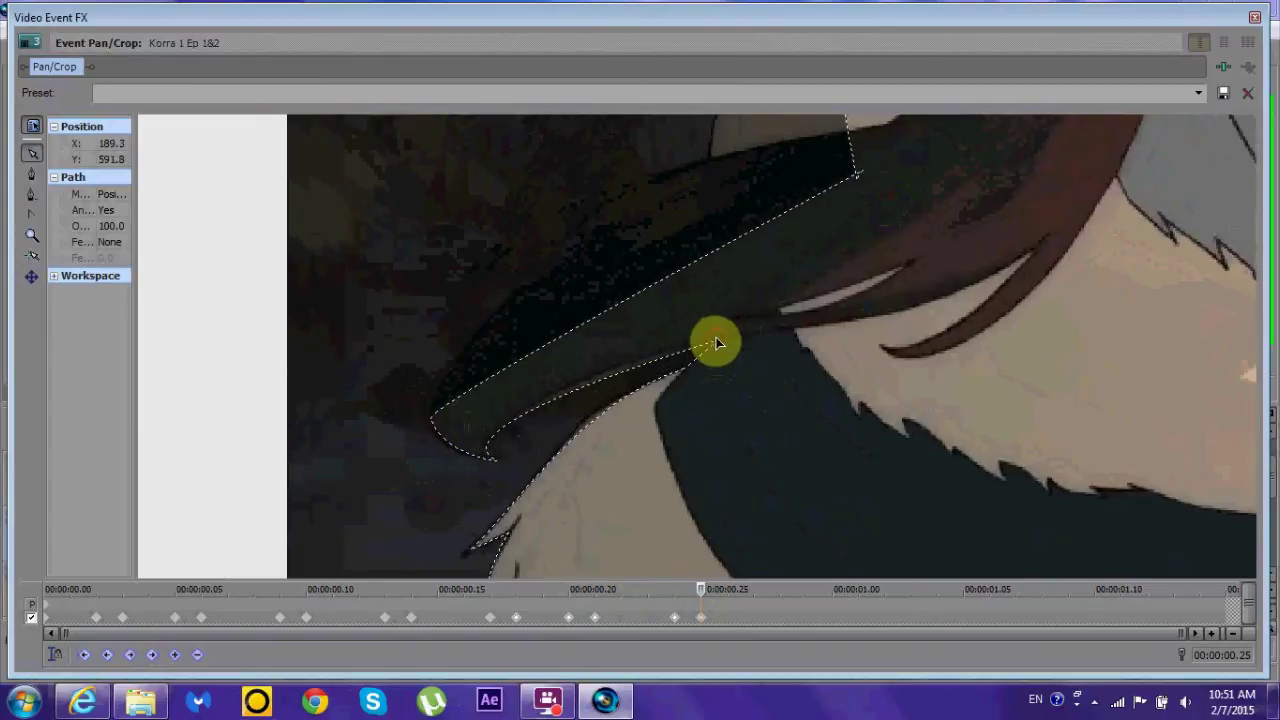
{"action": "left_click_drag", "start_coordinate": [714, 340], "coordinate": [703, 346]}
{"action": "left_click_drag", "start_coordinate": [842, 196], "coordinate": [497, 292]}
{"action": "left_click_drag", "start_coordinate": [424, 364], "coordinate": [631, 186]}
Step: Extend the mask along the upper edge of the rear ponytail out to its top strand's tip at 00:00:00.25
{"action": "scroll", "coordinate": [837, 262], "scroll_direction": "up", "scroll_amount": 3}
{"action": "scroll", "coordinate": [837, 262], "scroll_direction": "down", "scroll_amount": 3}
{"action": "scroll", "coordinate": [583, 234], "scroll_direction": "up", "scroll_amount": 2}
{"action": "left_click_drag", "start_coordinate": [583, 234], "coordinate": [537, 206]}
{"action": "scroll", "coordinate": [634, 257], "scroll_direction": "up", "scroll_amount": 2}
{"action": "left_click_drag", "start_coordinate": [634, 257], "coordinate": [391, 357]}
{"action": "left_click", "coordinate": [540, 305]}
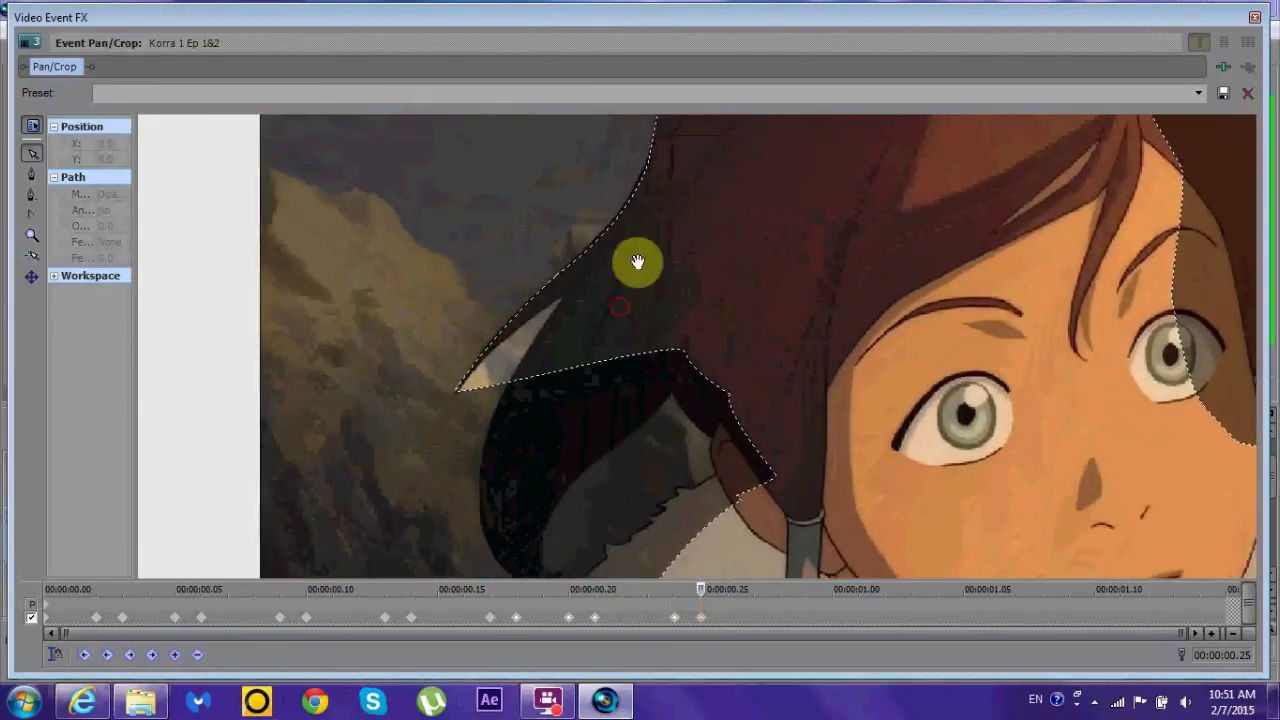
Step: Fit the mask around the rear ponytail's lower tip and underside, and to the left ear and collar fur at 00:00:00.25
{"action": "left_click_drag", "start_coordinate": [686, 329], "coordinate": [576, 440]}
{"action": "left_click_drag", "start_coordinate": [505, 381], "coordinate": [549, 437]}
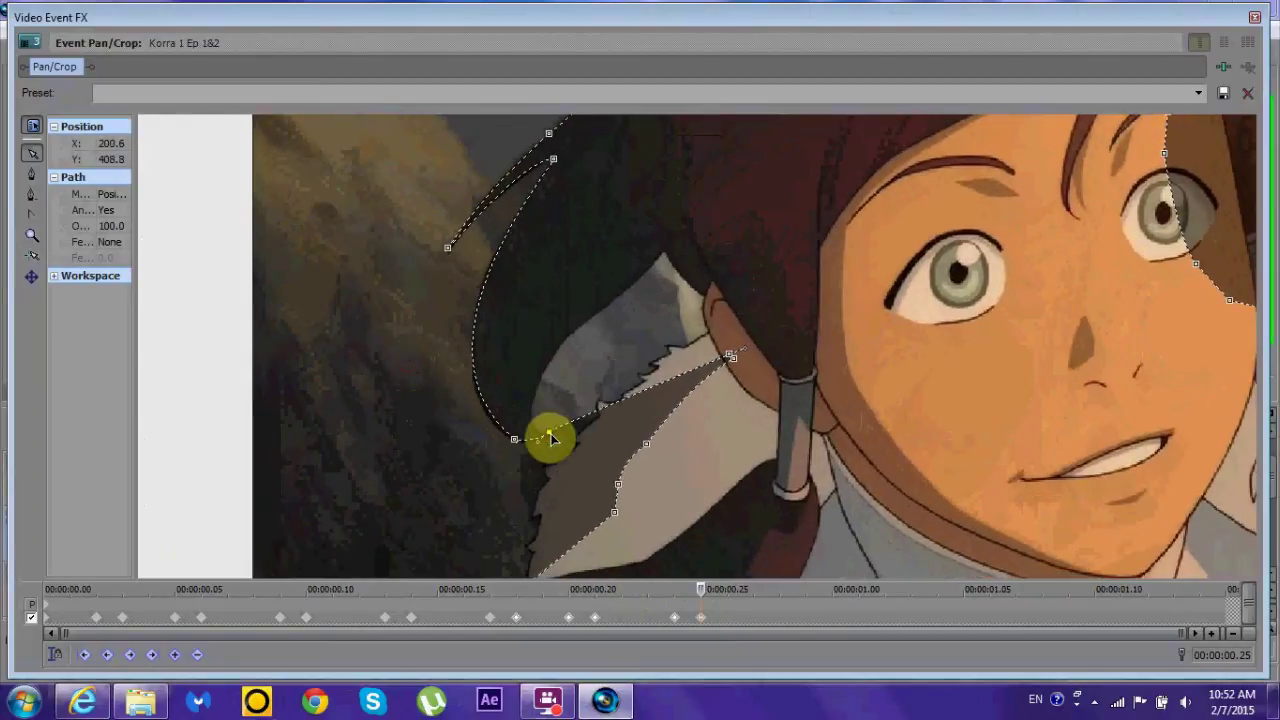
{"action": "left_click_drag", "start_coordinate": [727, 358], "coordinate": [545, 436]}
{"action": "left_click_drag", "start_coordinate": [736, 360], "coordinate": [662, 258]}
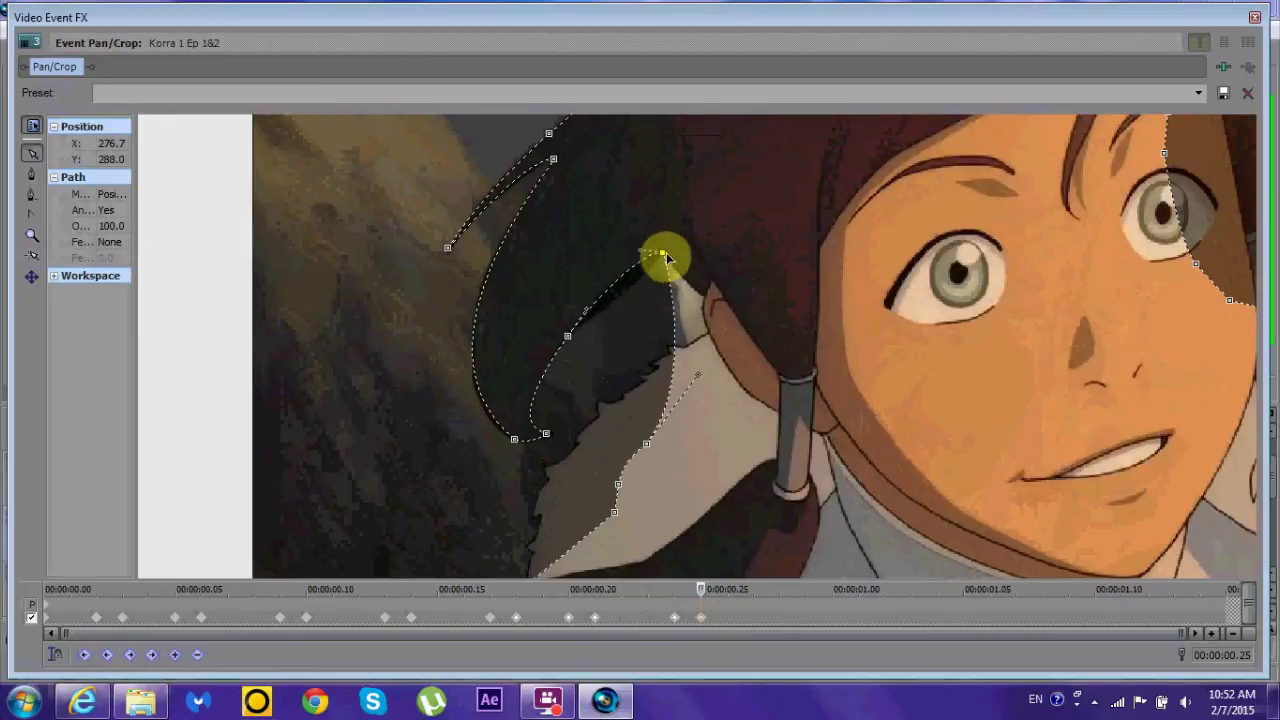
{"action": "left_click_drag", "start_coordinate": [647, 442], "coordinate": [706, 340]}
{"action": "scroll", "coordinate": [606, 409], "scroll_direction": "down", "scroll_amount": 2}
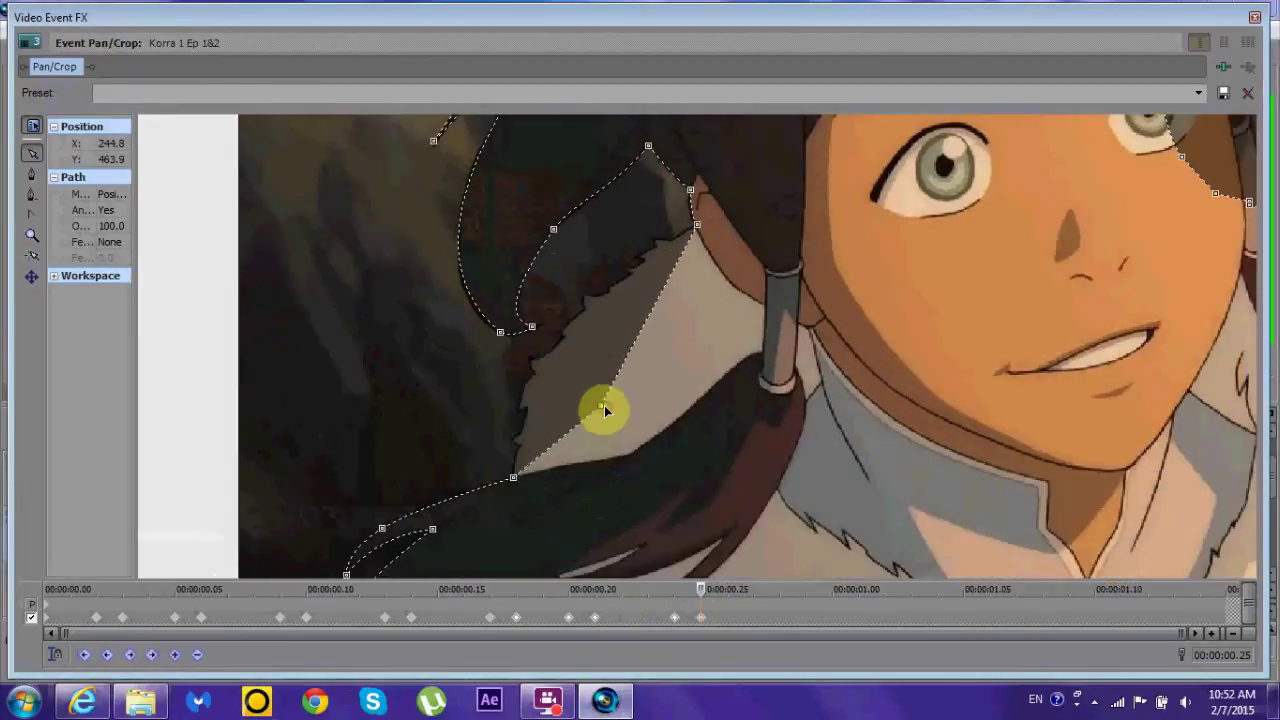
{"action": "scroll", "coordinate": [590, 349], "scroll_direction": "down", "scroll_amount": 2}
Step: Fit the mask to the top and right side of the hair down to the right hair tube at 00:00:00.25
{"action": "scroll", "coordinate": [608, 348], "scroll_direction": "up", "scroll_amount": 2}
{"action": "left_click", "coordinate": [578, 268]}
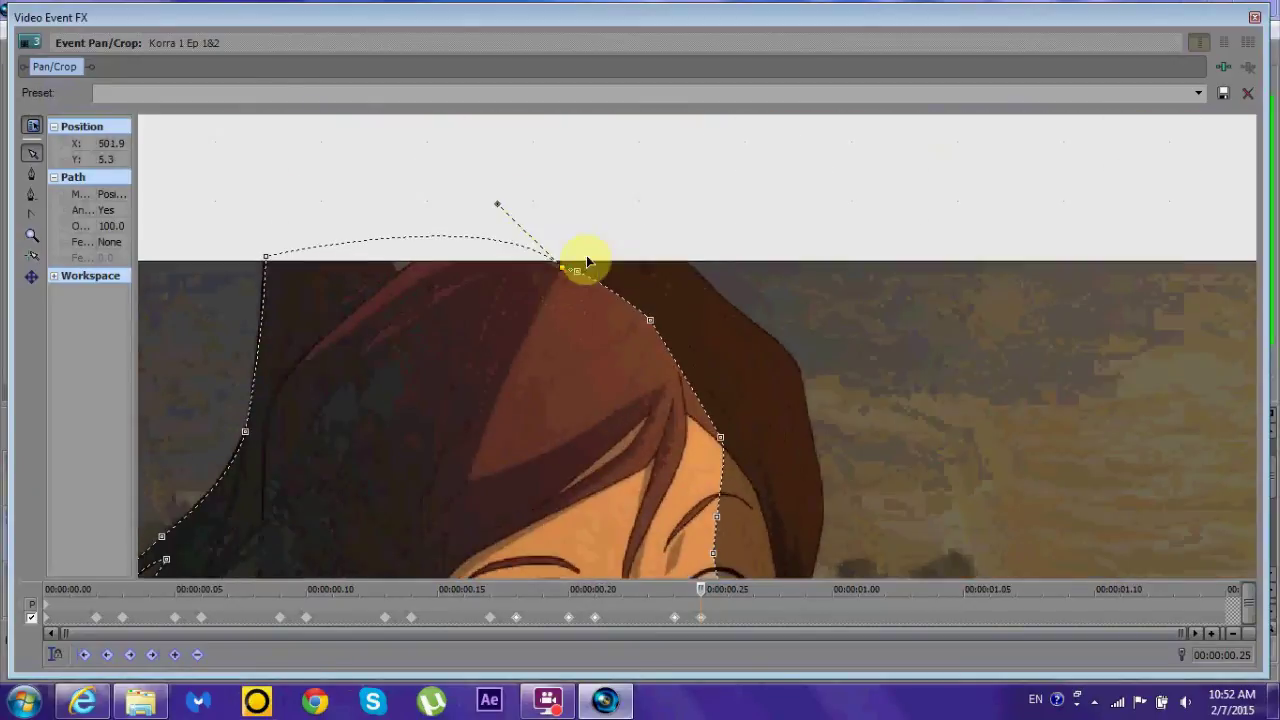
{"action": "left_click_drag", "start_coordinate": [578, 272], "coordinate": [714, 305]}
{"action": "scroll", "coordinate": [731, 297], "scroll_direction": "down", "scroll_amount": 2}
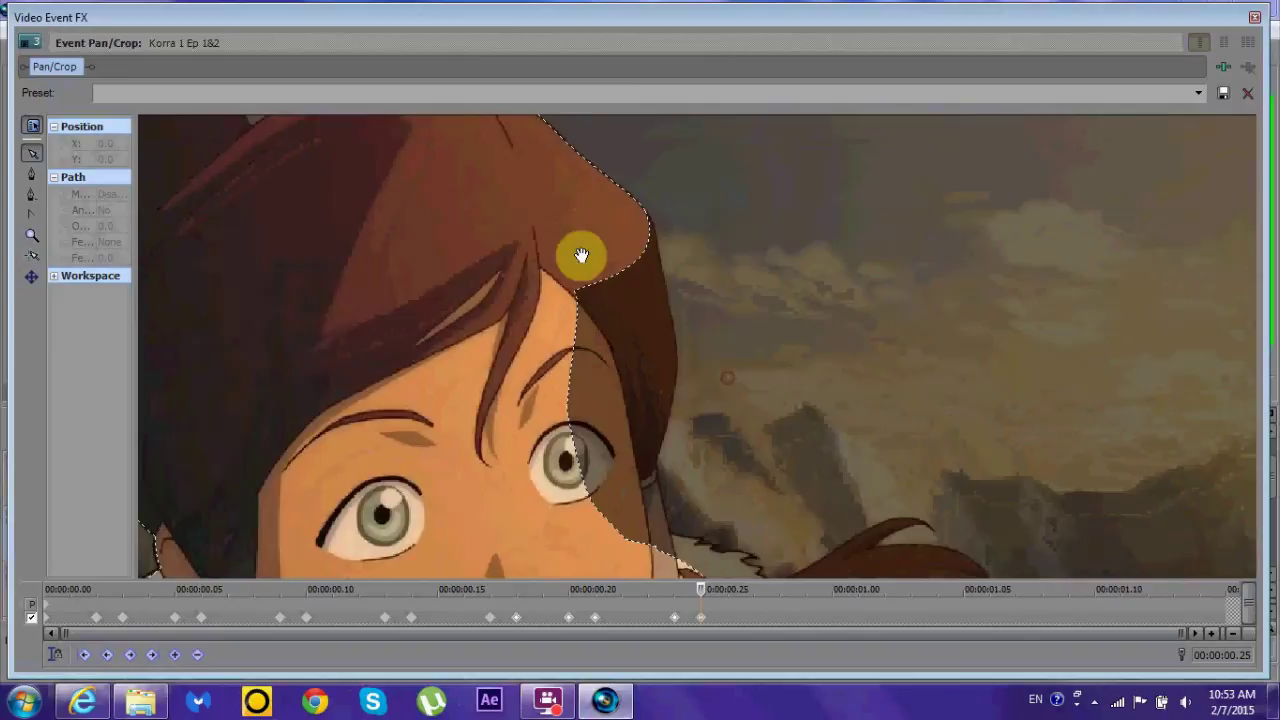
{"action": "left_click_drag", "start_coordinate": [580, 257], "coordinate": [679, 374]}
{"action": "scroll", "coordinate": [523, 200], "scroll_direction": "down", "scroll_amount": 2}
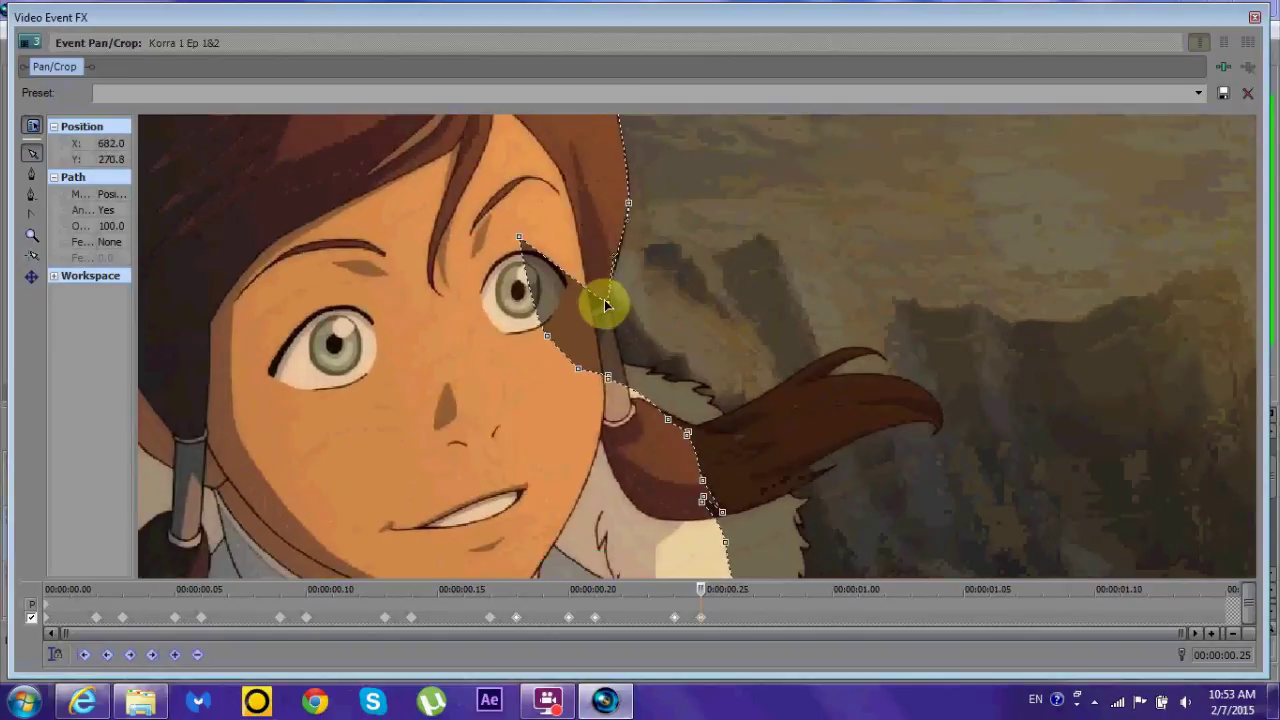
Step: Fit the mask to the right sleeve's lower edge and the right shoulder's fur at 00:00:00.25
{"action": "scroll", "coordinate": [623, 351], "scroll_direction": "down", "scroll_amount": 3}
{"action": "scroll", "coordinate": [566, 482], "scroll_direction": "up", "scroll_amount": 2}
{"action": "left_click_drag", "start_coordinate": [566, 482], "coordinate": [792, 486]}
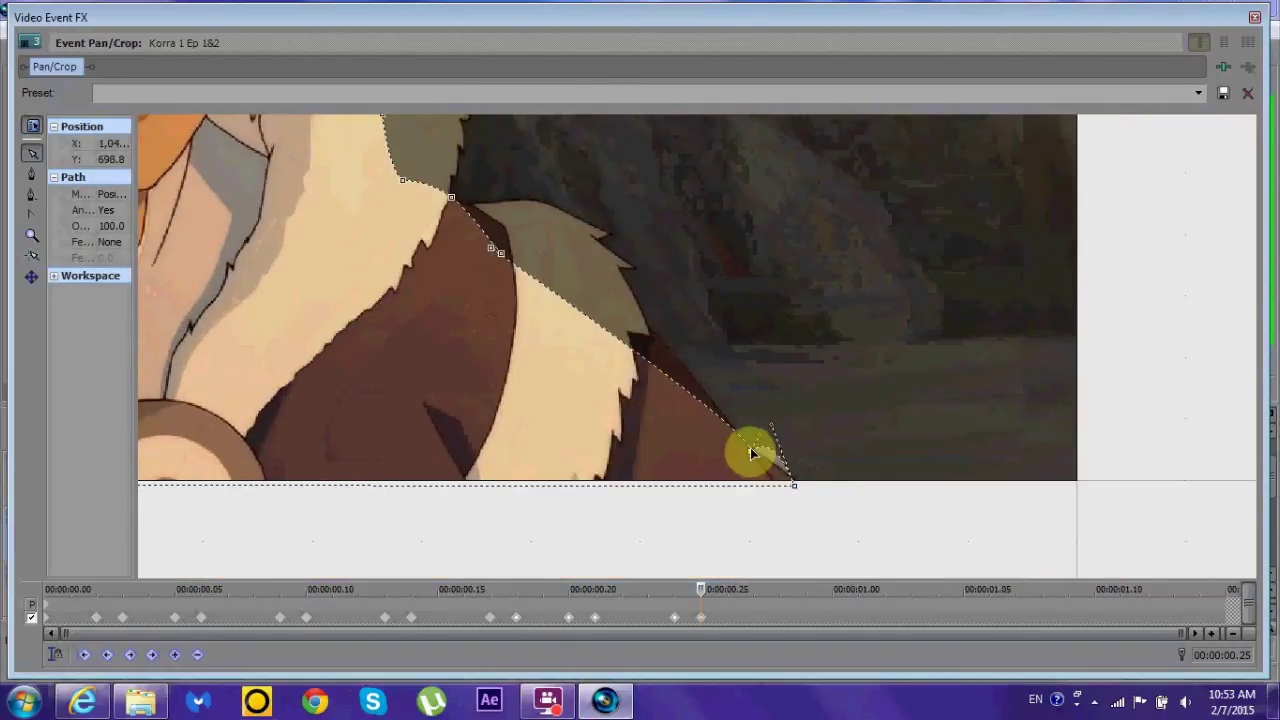
{"action": "left_click_drag", "start_coordinate": [489, 252], "coordinate": [577, 371]}
{"action": "left_click_drag", "start_coordinate": [670, 395], "coordinate": [530, 333]}
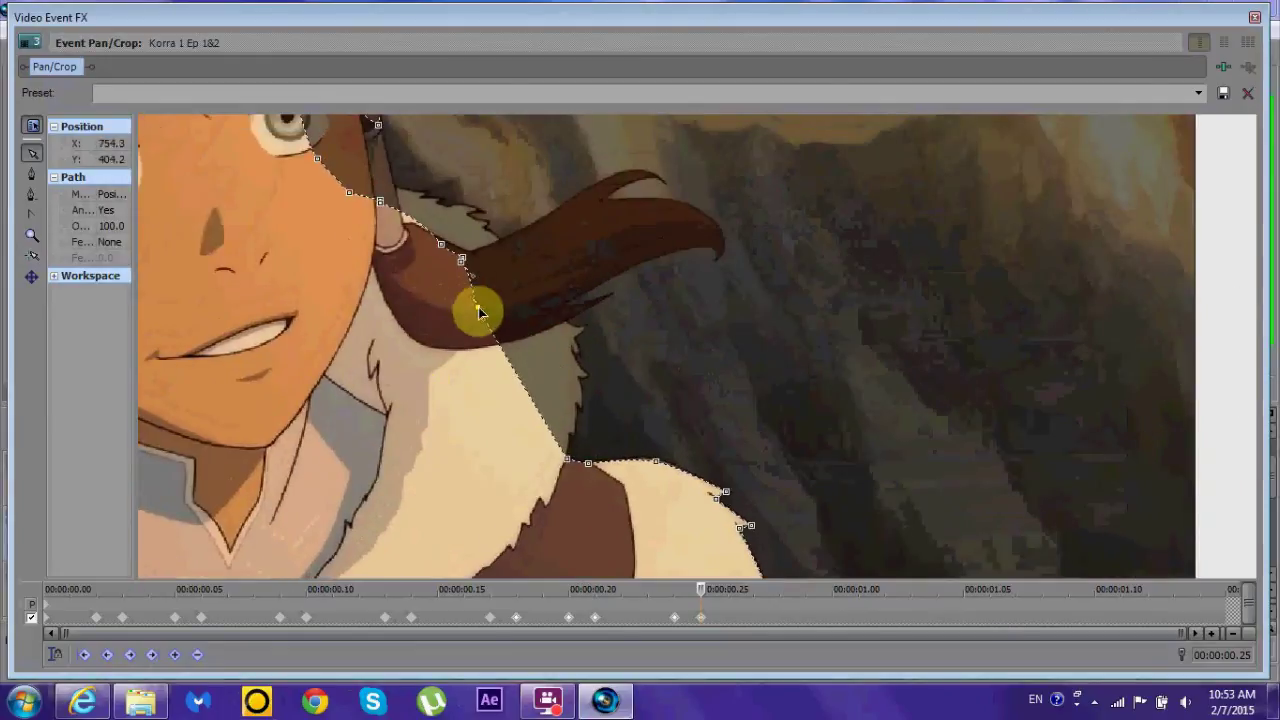
Step: Fit the mask to the right collar's outer fur edge and the right ponytail's lower wisp at 00:00:00.25
{"action": "left_click_drag", "start_coordinate": [477, 306], "coordinate": [580, 417]}
{"action": "left_click_drag", "start_coordinate": [553, 468], "coordinate": [565, 415]}
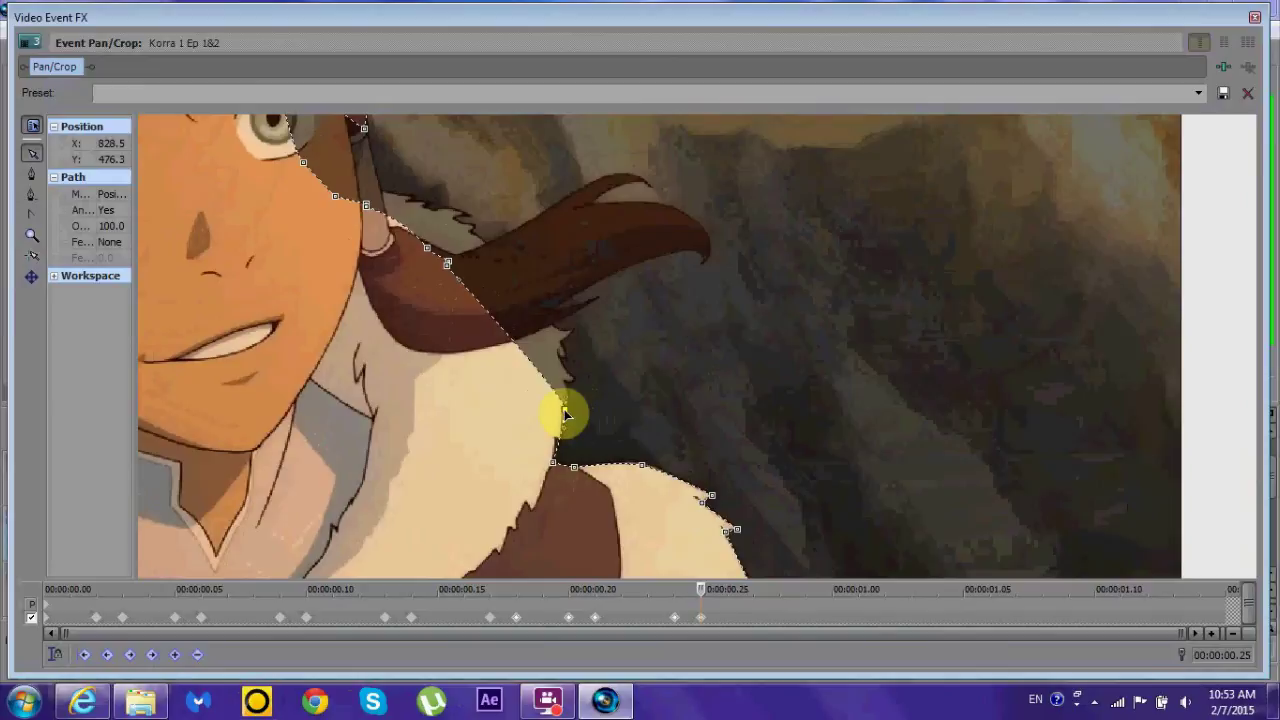
{"action": "left_click_drag", "start_coordinate": [444, 266], "coordinate": [593, 406]}
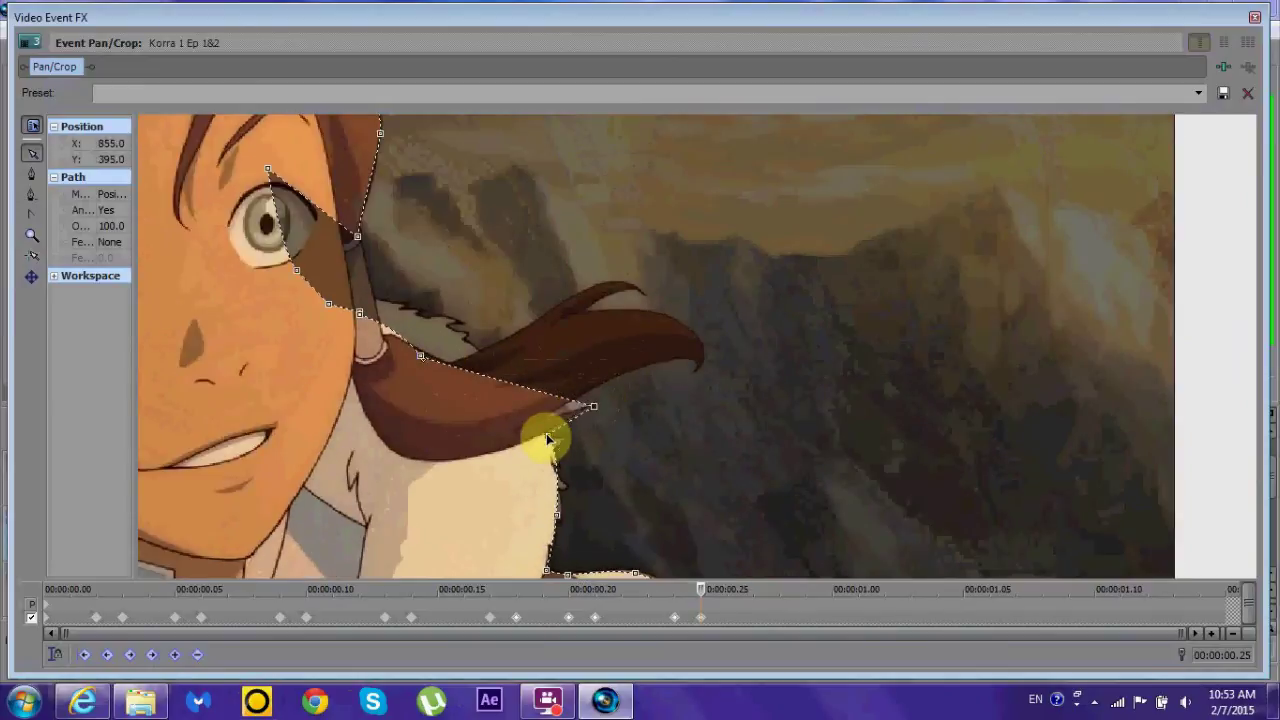
{"action": "left_click_drag", "start_coordinate": [418, 360], "coordinate": [543, 416]}
Step: Fit the mask around the right ponytail's tip and upper strand, and along the collar fur to the hair tube at 00:00:00.25
{"action": "left_click_drag", "start_coordinate": [403, 298], "coordinate": [575, 320]}
{"action": "left_click", "coordinate": [679, 375]}
{"action": "left_click", "coordinate": [654, 366]}
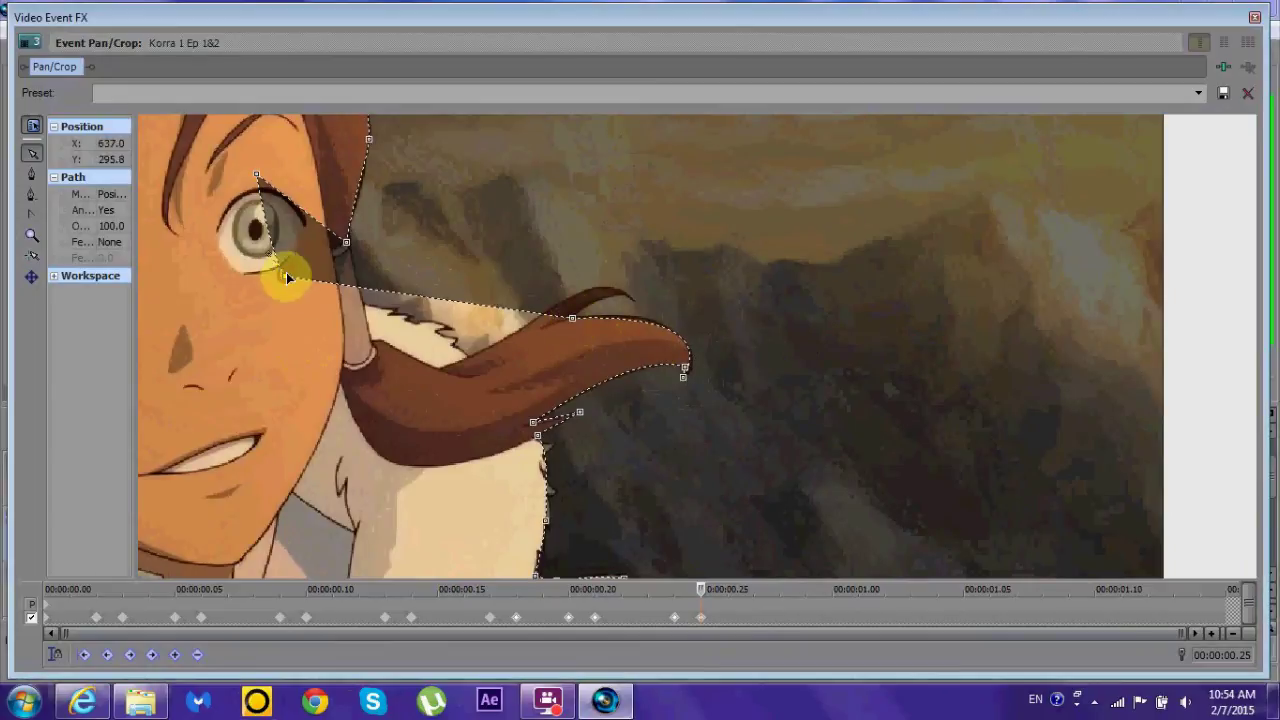
{"action": "left_click_drag", "start_coordinate": [286, 277], "coordinate": [470, 357]}
{"action": "left_click_drag", "start_coordinate": [404, 312], "coordinate": [584, 300]}
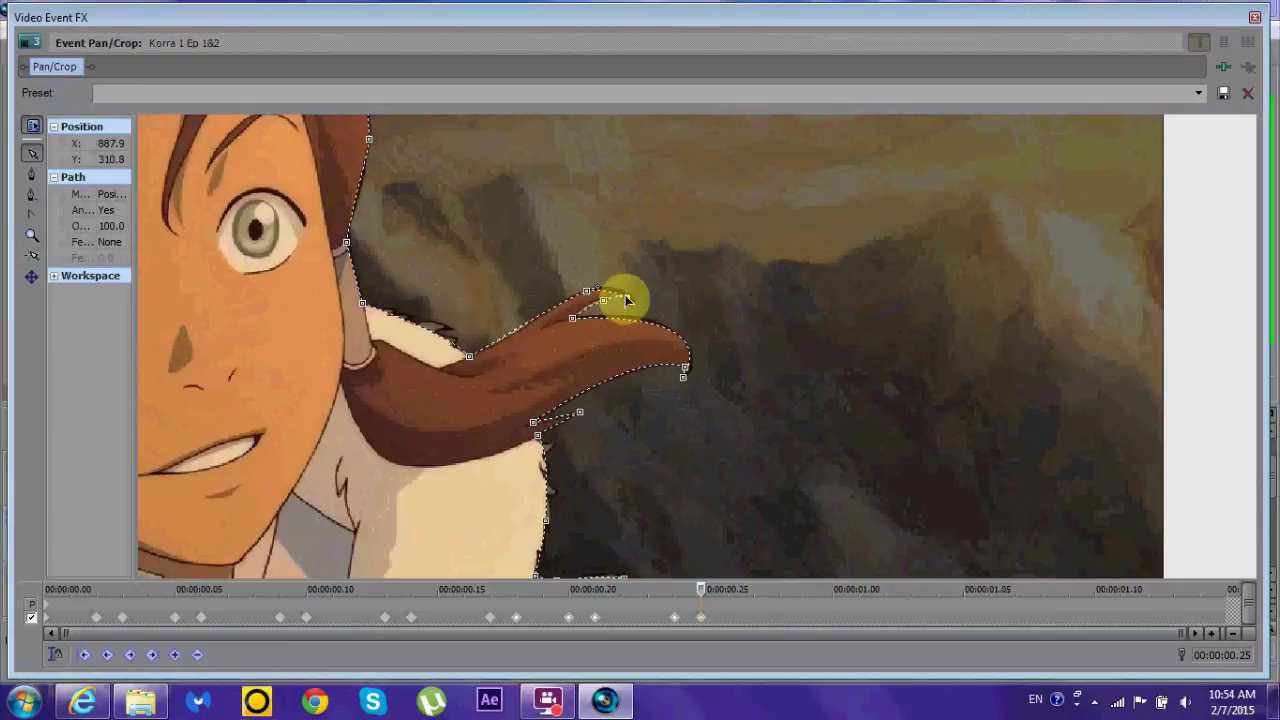
{"action": "scroll", "coordinate": [463, 381], "scroll_direction": "down", "scroll_amount": 3}
Step: Go to frame 00:00:00.29 and fit the mask to the left shoulder's fur and the notch beneath the left ponytail
{"action": "left_click", "coordinate": [705, 600]}
{"action": "left_click_drag", "start_coordinate": [789, 592], "coordinate": [814, 592]}
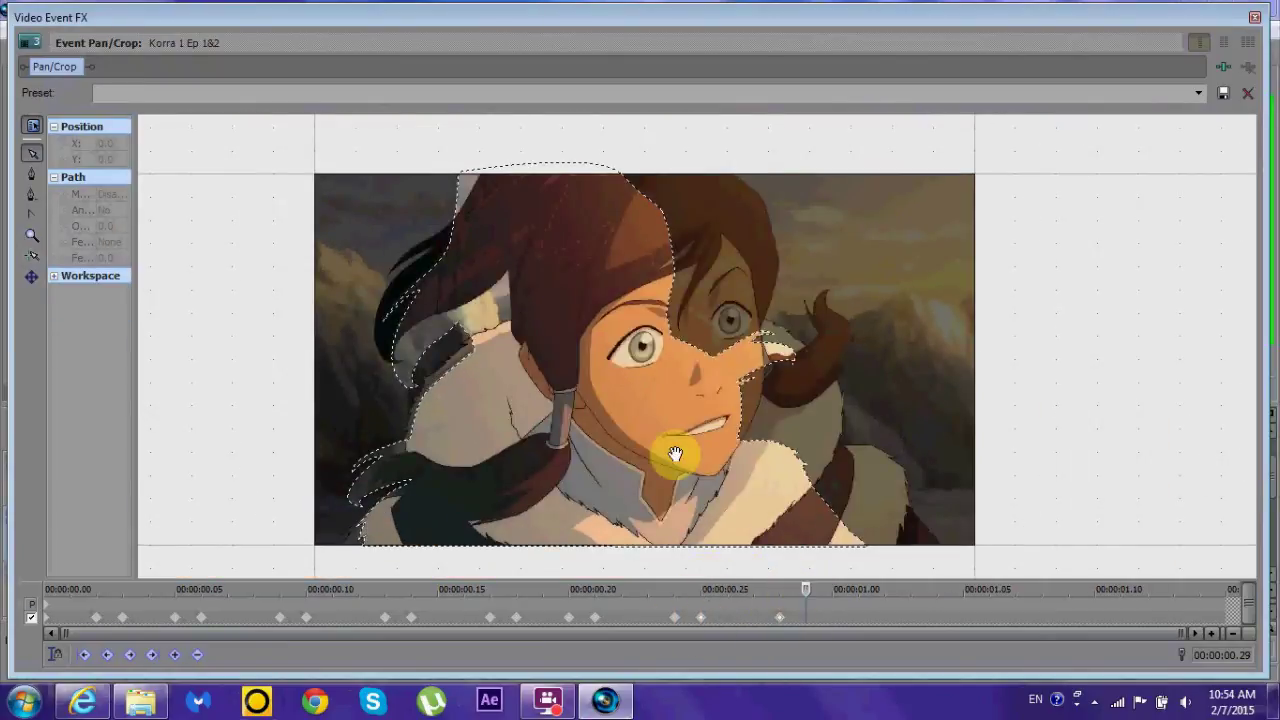
{"action": "scroll", "coordinate": [677, 452], "scroll_direction": "up", "scroll_amount": 5}
{"action": "left_click_drag", "start_coordinate": [551, 437], "coordinate": [540, 418]}
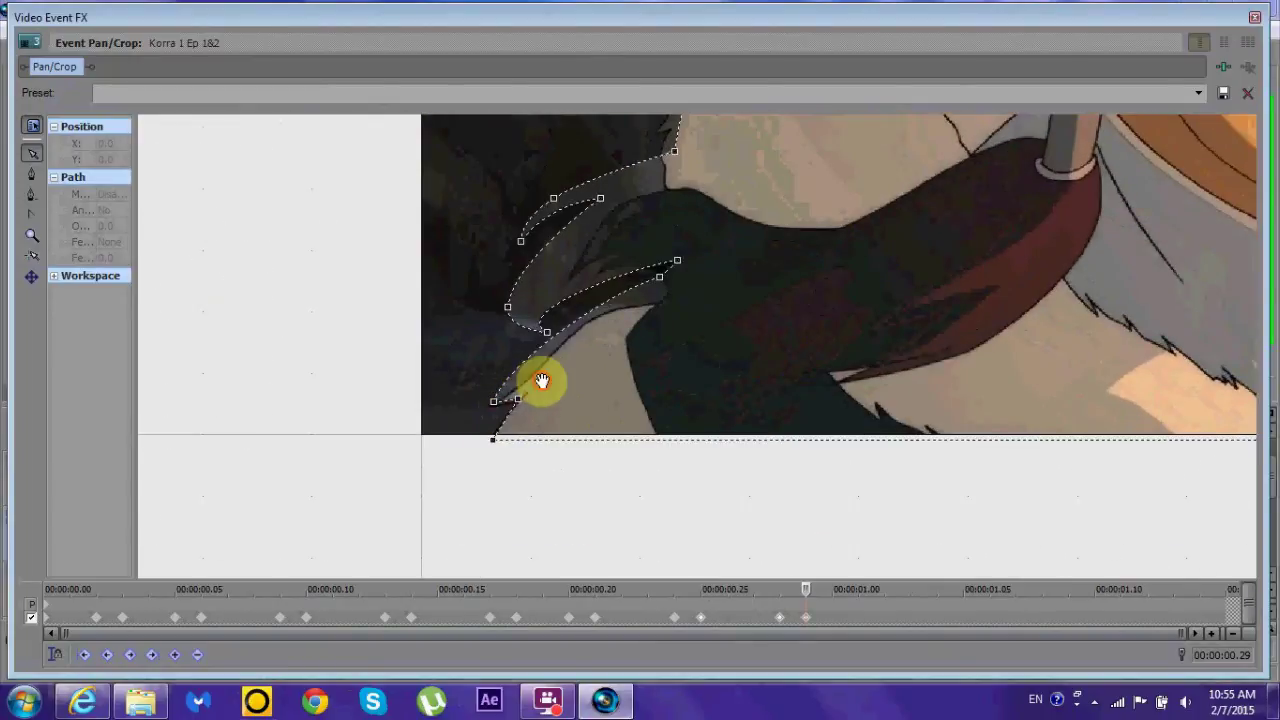
{"action": "left_click_drag", "start_coordinate": [660, 277], "coordinate": [600, 316]}
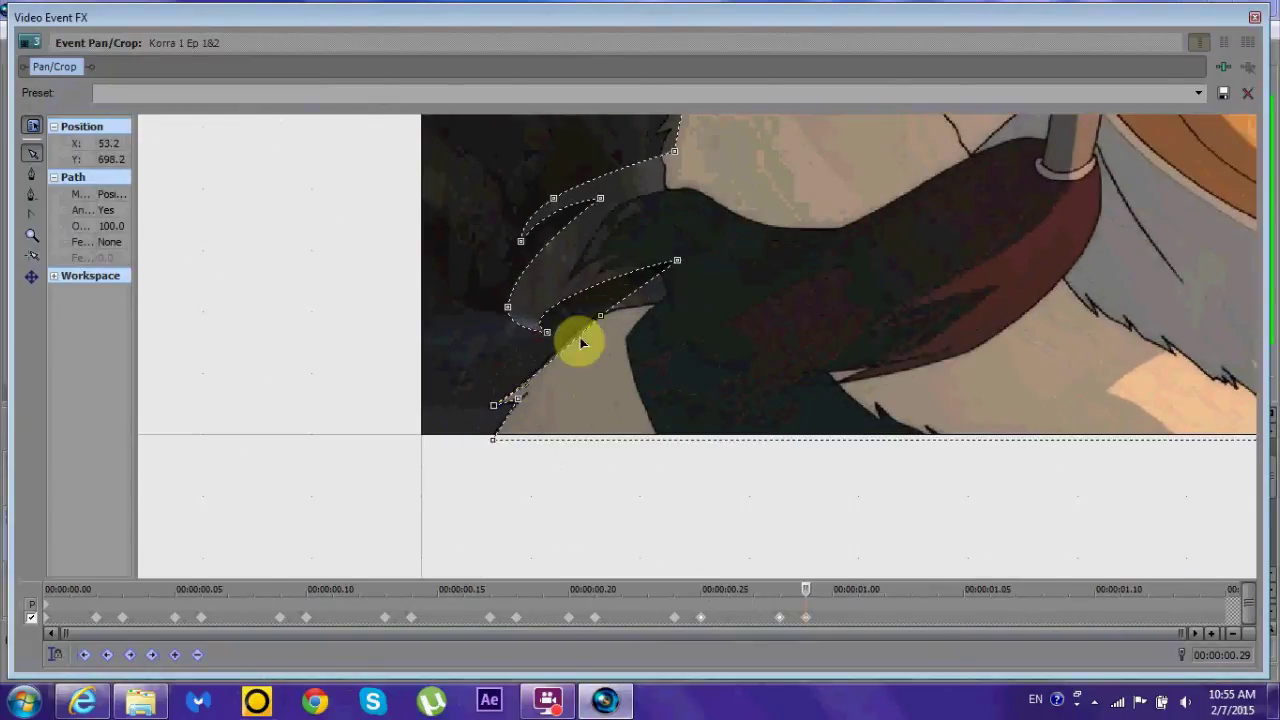
{"action": "left_click_drag", "start_coordinate": [677, 260], "coordinate": [652, 303]}
{"action": "left_click_drag", "start_coordinate": [547, 332], "coordinate": [603, 266]}
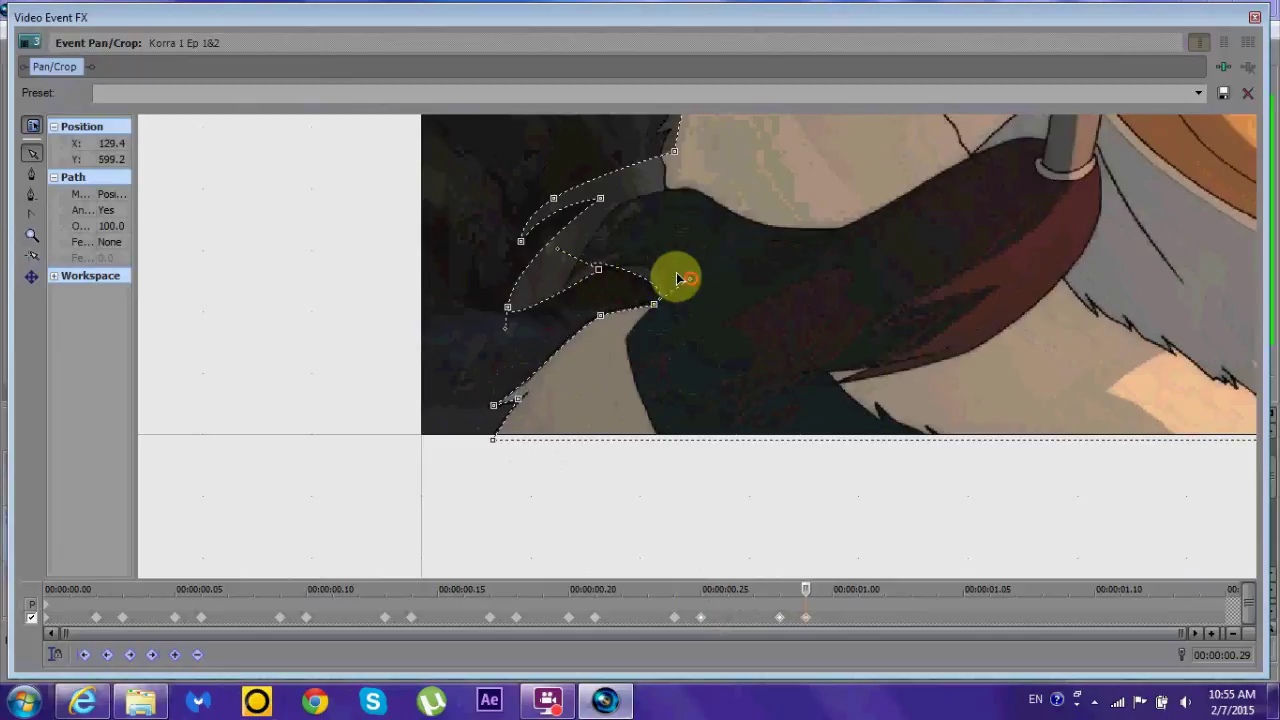
Step: Fit the mask around the left ponytail's strand tips up to the collar at 00:00:00.29
{"action": "left_click", "coordinate": [588, 250]}
{"action": "scroll", "coordinate": [605, 258], "scroll_direction": "up", "scroll_amount": 2}
{"action": "left_click_drag", "start_coordinate": [598, 258], "coordinate": [657, 266]}
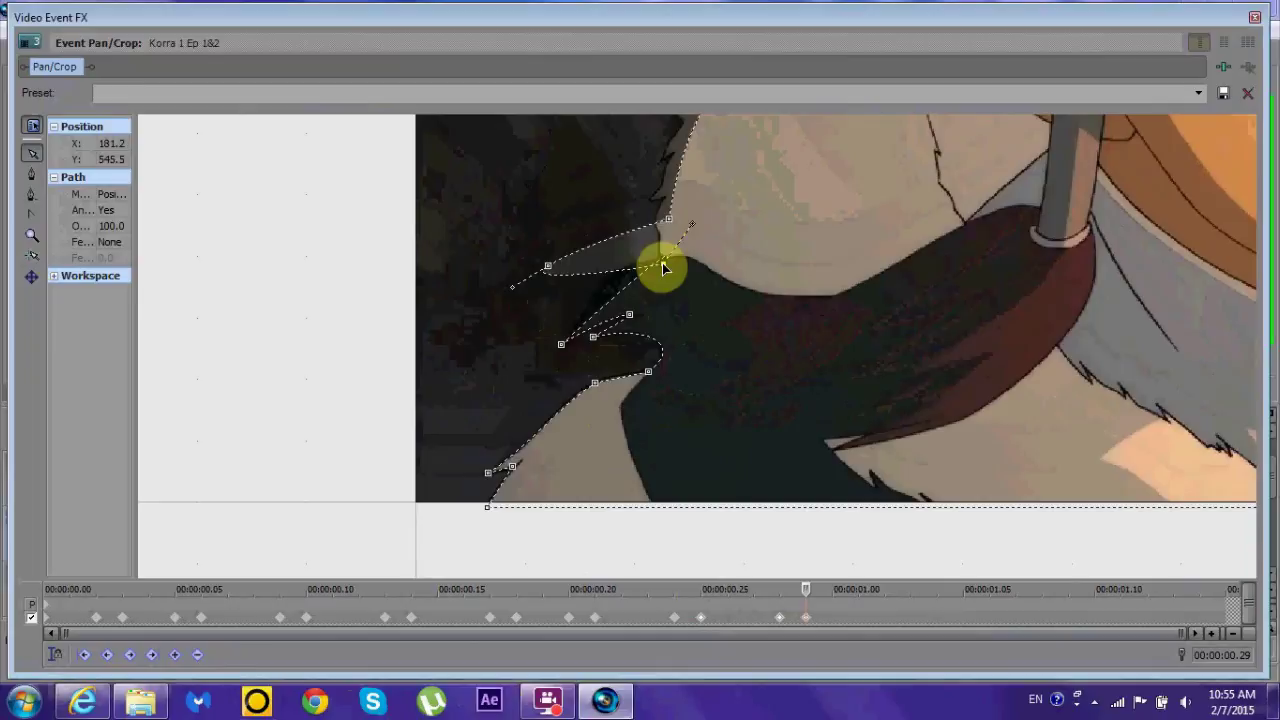
Step: Fit the mask to the right sleeve's edge and over the right shoulder's fur at 00:00:00.29
{"action": "left_click_drag", "start_coordinate": [563, 347], "coordinate": [870, 410]}
{"action": "left_click_drag", "start_coordinate": [676, 380], "coordinate": [697, 338]}
{"action": "left_click_drag", "start_coordinate": [412, 318], "coordinate": [694, 342]}
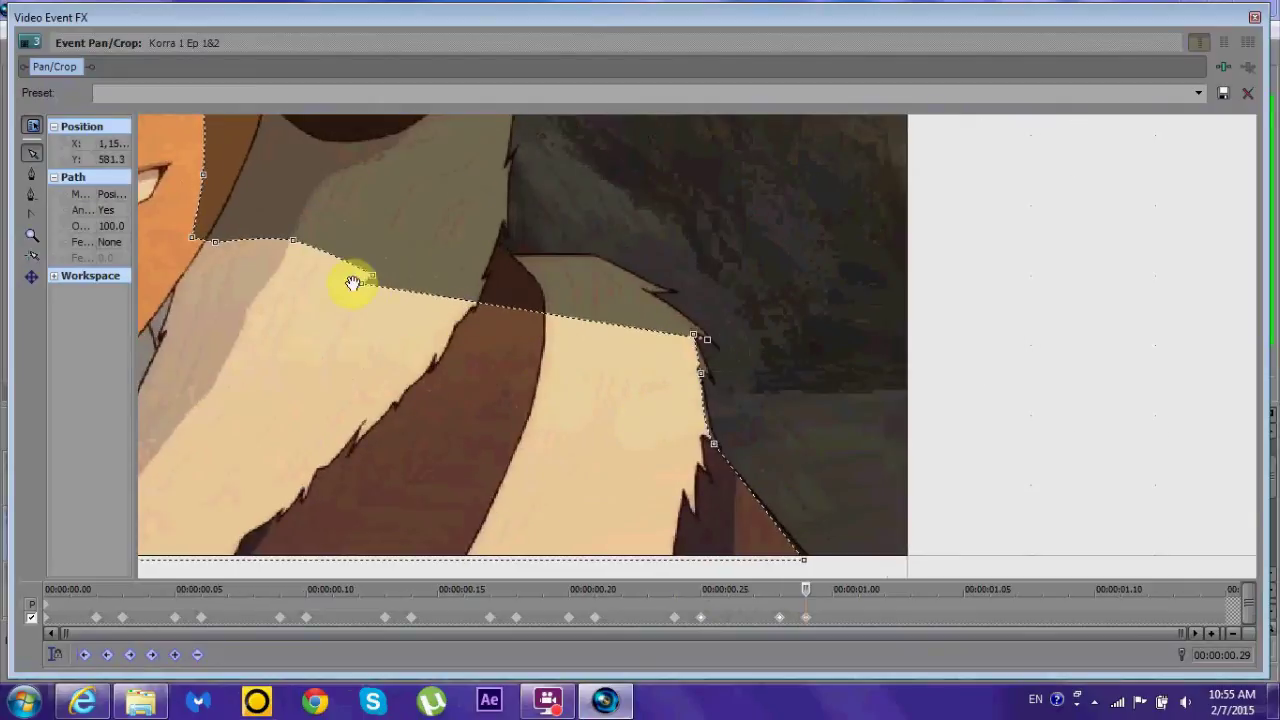
{"action": "left_click_drag", "start_coordinate": [353, 283], "coordinate": [657, 300]}
{"action": "left_click_drag", "start_coordinate": [372, 275], "coordinate": [641, 291]}
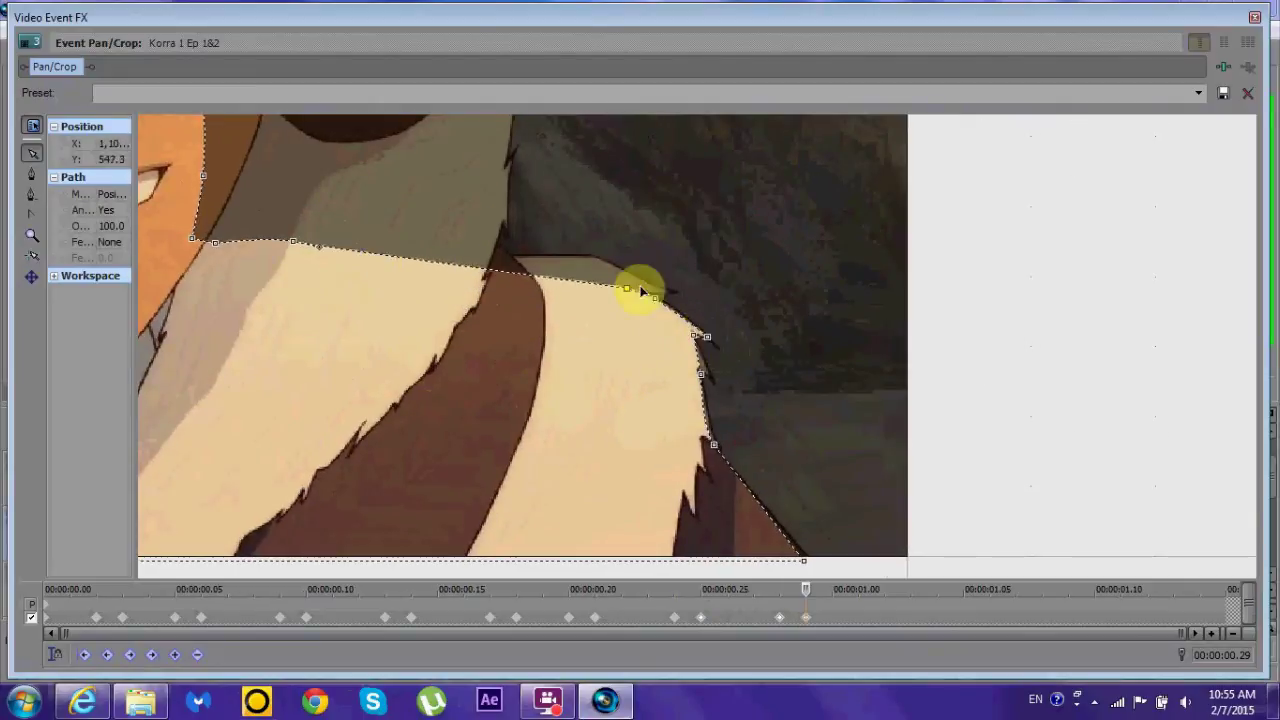
{"action": "left_click_drag", "start_coordinate": [296, 242], "coordinate": [543, 260]}
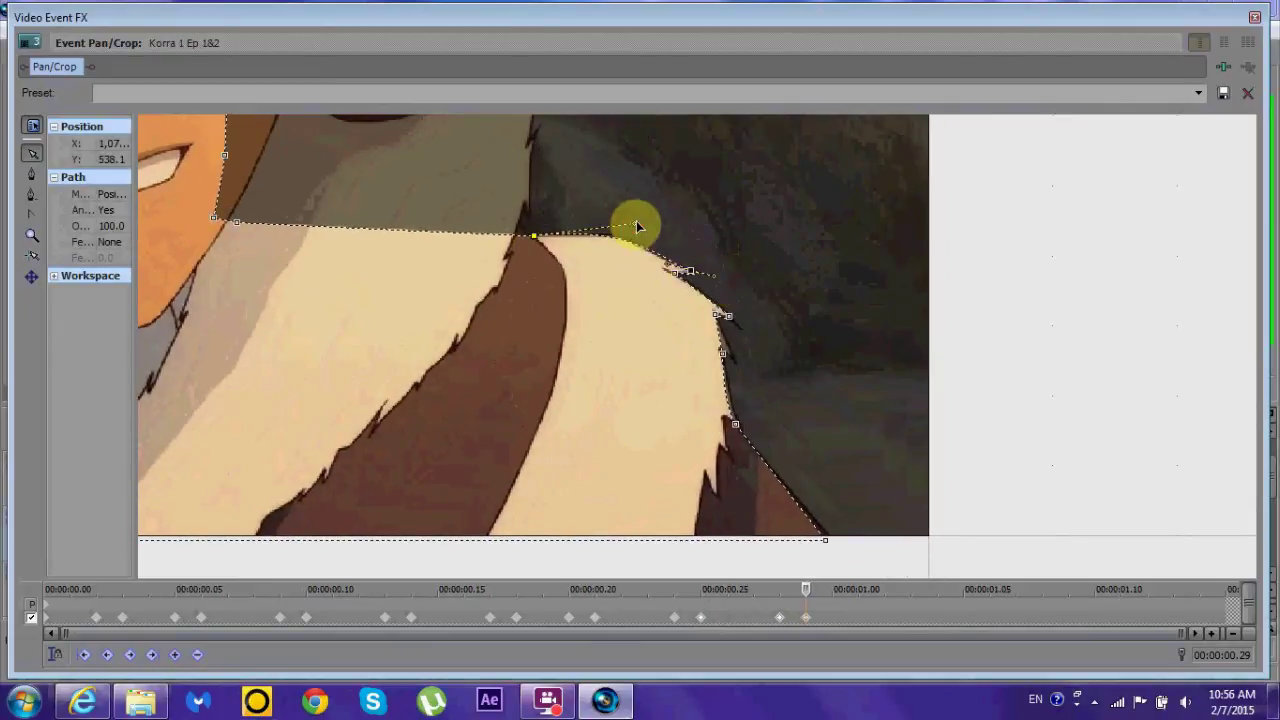
Step: Fit the mask up the right collar's outer fur and around the right ponytail's outer edge and tip at 00:00:00.29
{"action": "left_click", "coordinate": [333, 400]}
{"action": "mouse_move", "coordinate": [333, 400]}
{"action": "left_mouse_down"}
{"action": "mouse_move", "coordinate": [643, 329]}
{"action": "mouse_move", "coordinate": [634, 400]}
{"action": "mouse_move", "coordinate": [629, 234]}
{"action": "mouse_move", "coordinate": [609, 192]}
{"action": "mouse_move", "coordinate": [626, 220]}
{"action": "mouse_move", "coordinate": [320, 457]}
{"action": "mouse_move", "coordinate": [665, 262]}
{"action": "mouse_move", "coordinate": [209, 429]}
{"action": "mouse_move", "coordinate": [533, 365]}
{"action": "left_mouse_up"}
{"action": "left_click_drag", "start_coordinate": [568, 287], "coordinate": [575, 327]}
{"action": "left_click_drag", "start_coordinate": [263, 420], "coordinate": [643, 244]}
{"action": "left_click_drag", "start_coordinate": [480, 362], "coordinate": [503, 234]}
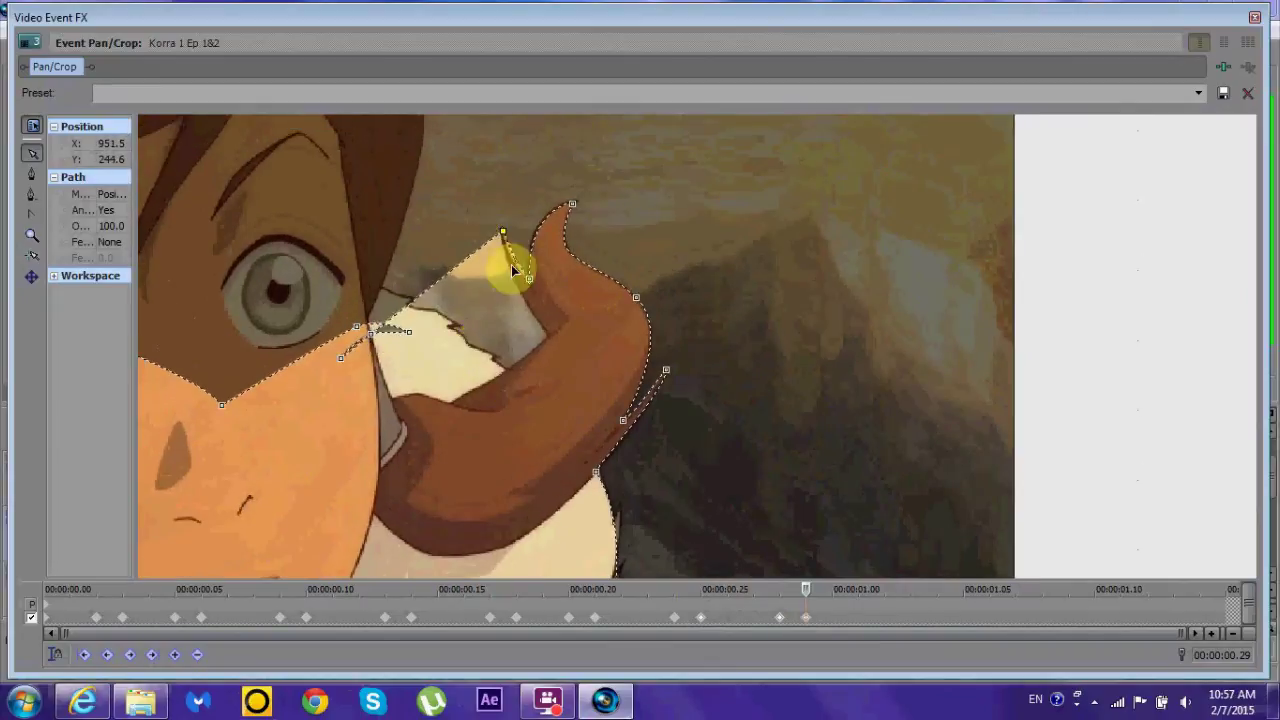
Step: Fit the mask to the right ponytail's inner edge and the collar fur up to the hair at 00:00:00.29
{"action": "left_click_drag", "start_coordinate": [340, 366], "coordinate": [547, 345]}
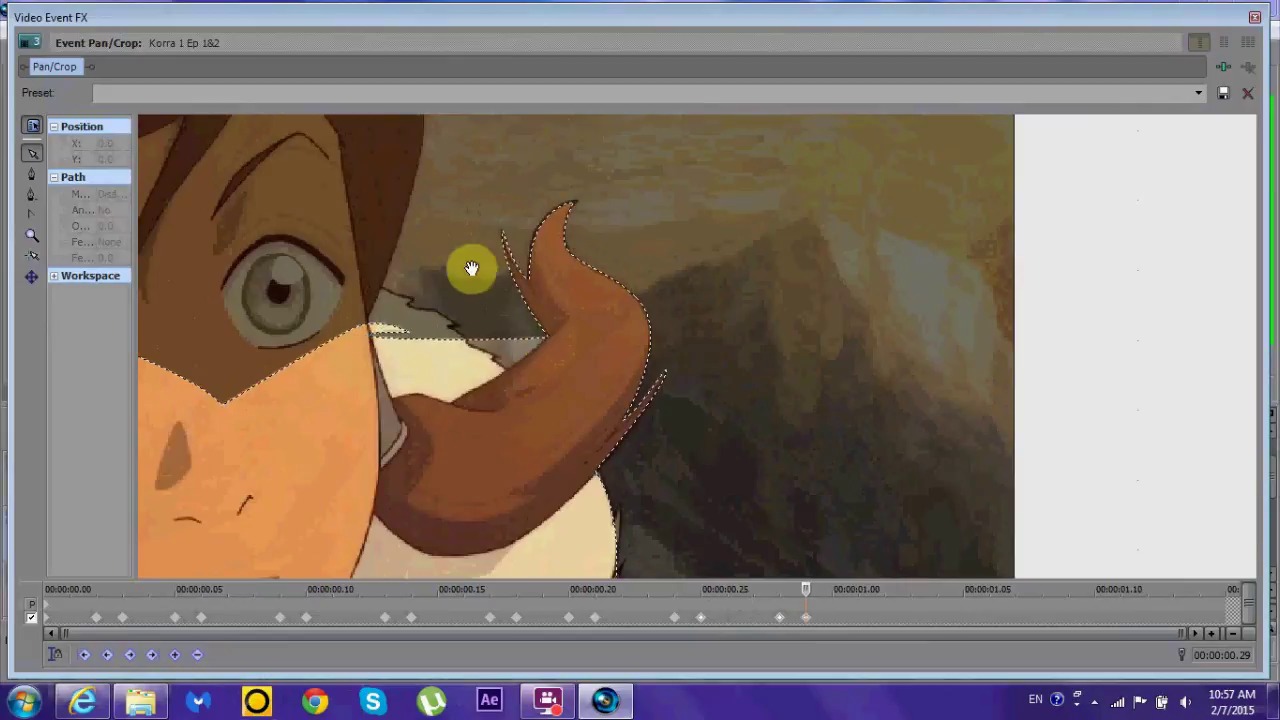
{"action": "left_click", "coordinate": [412, 289]}
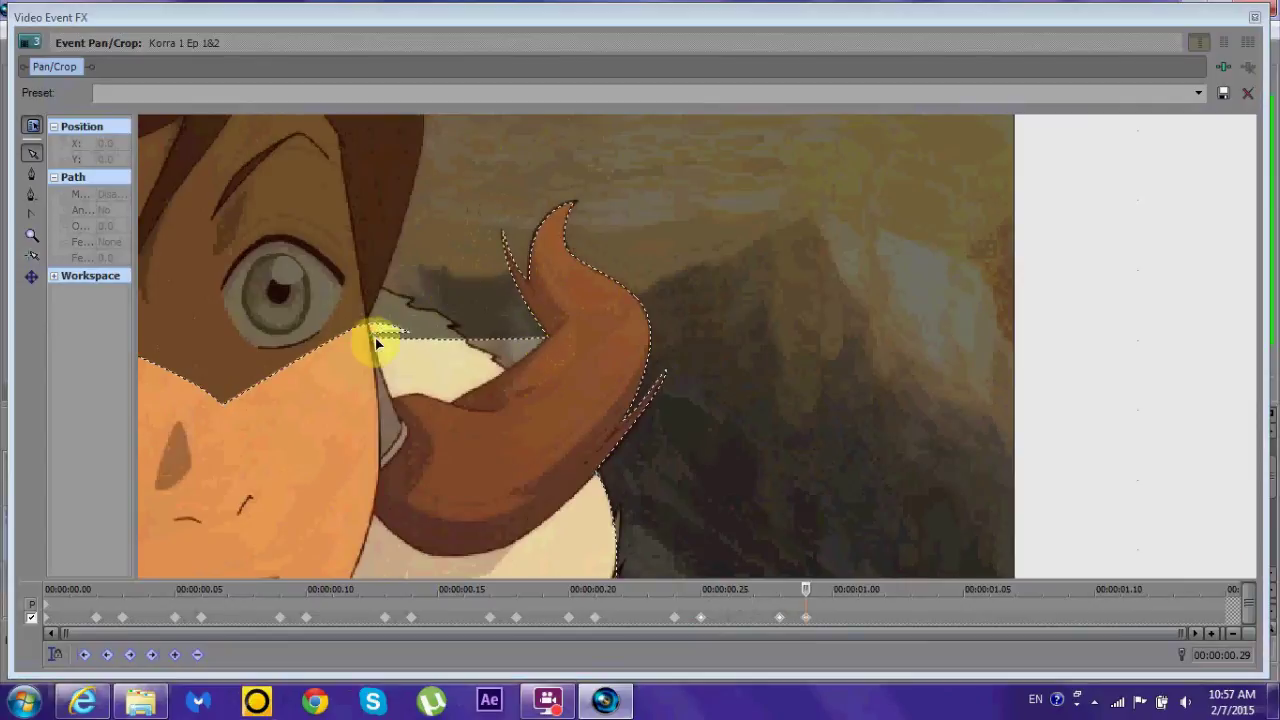
{"action": "left_click_drag", "start_coordinate": [376, 343], "coordinate": [507, 372]}
{"action": "left_click_drag", "start_coordinate": [409, 331], "coordinate": [382, 292]}
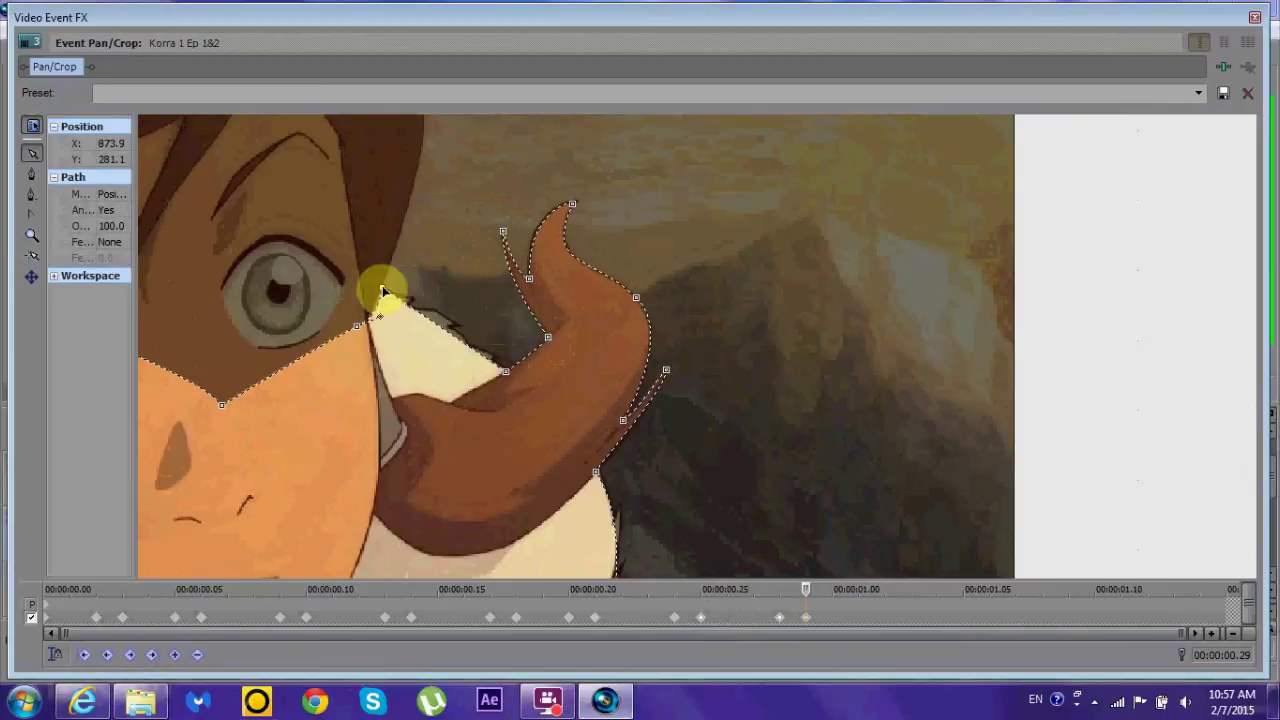
Step: Fit the mask to the right side and top right of the hair at 00:00:00.29
{"action": "left_click_drag", "start_coordinate": [574, 243], "coordinate": [457, 420]}
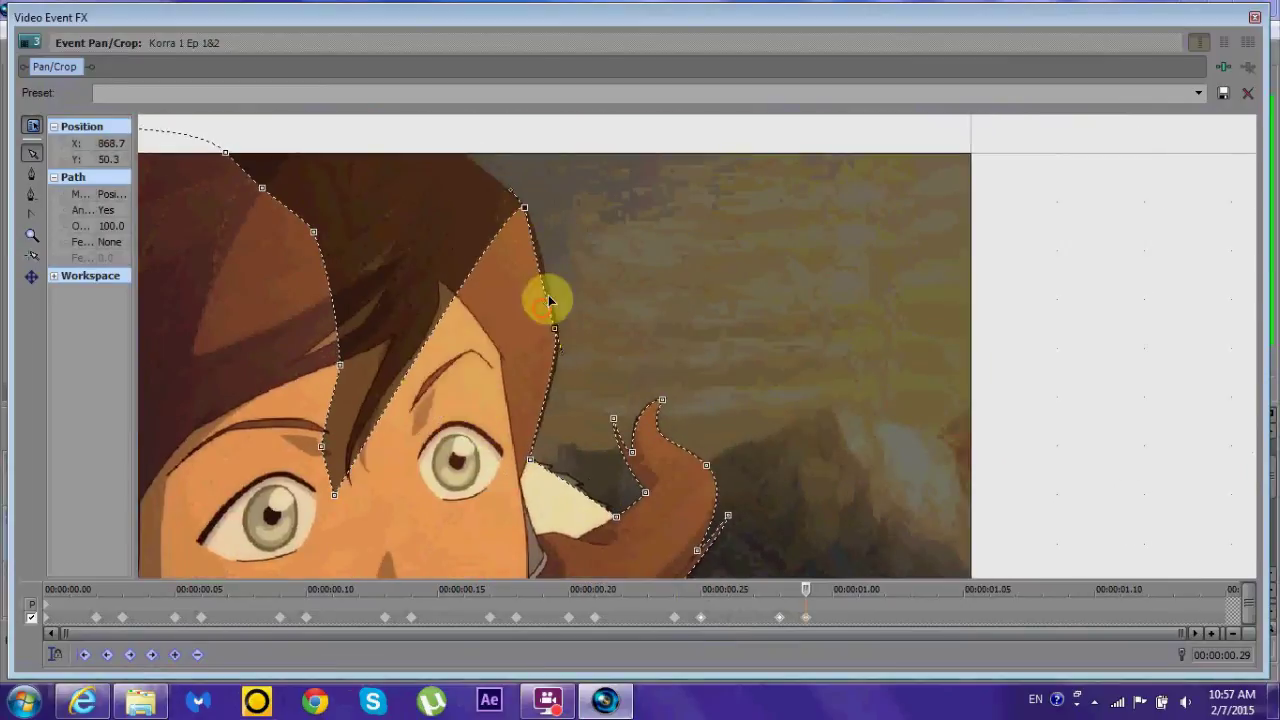
{"action": "left_click_drag", "start_coordinate": [443, 137], "coordinate": [392, 390]}
{"action": "left_click", "coordinate": [289, 346]}
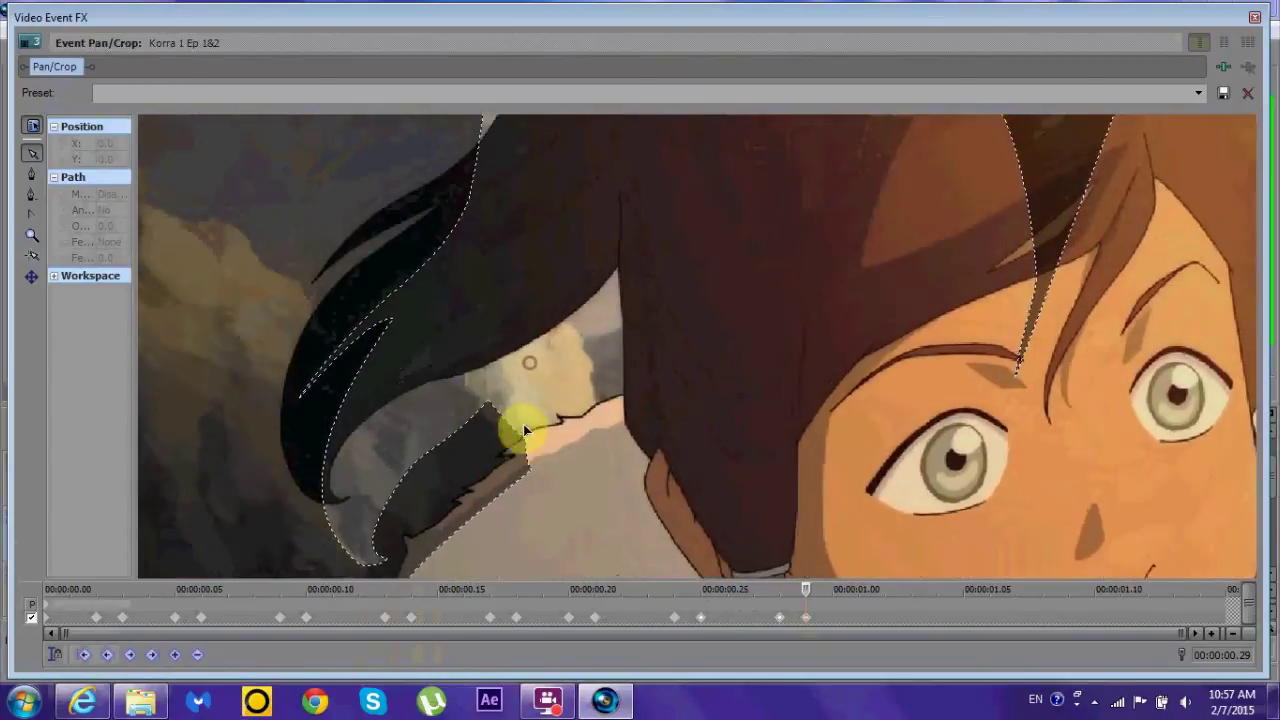
Step: Fit the mask to the left hair bunch's outer strands, tip and lower inner curve at 00:00:00.29
{"action": "left_click_drag", "start_coordinate": [323, 446], "coordinate": [420, 294]}
{"action": "scroll", "coordinate": [246, 466], "scroll_direction": "down", "scroll_amount": 3}
{"action": "left_click", "coordinate": [365, 500]}
{"action": "left_click_drag", "start_coordinate": [365, 500], "coordinate": [330, 436]}
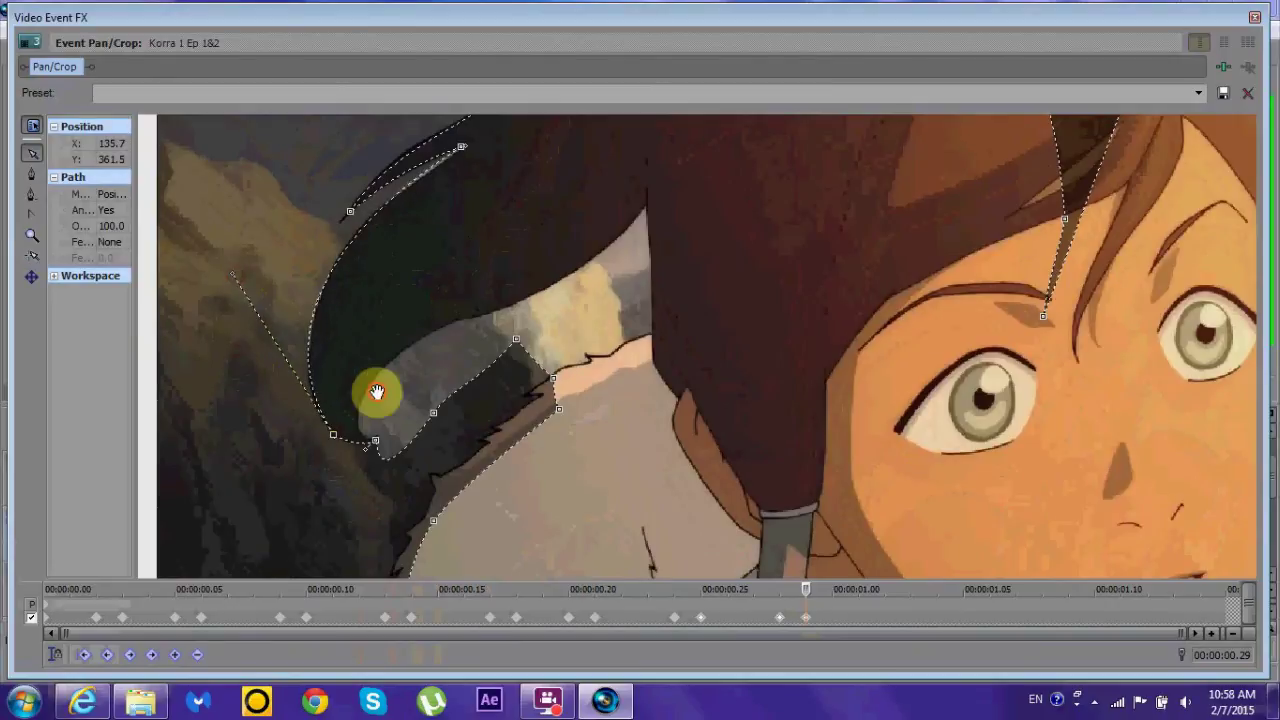
{"action": "left_click", "coordinate": [461, 147]}
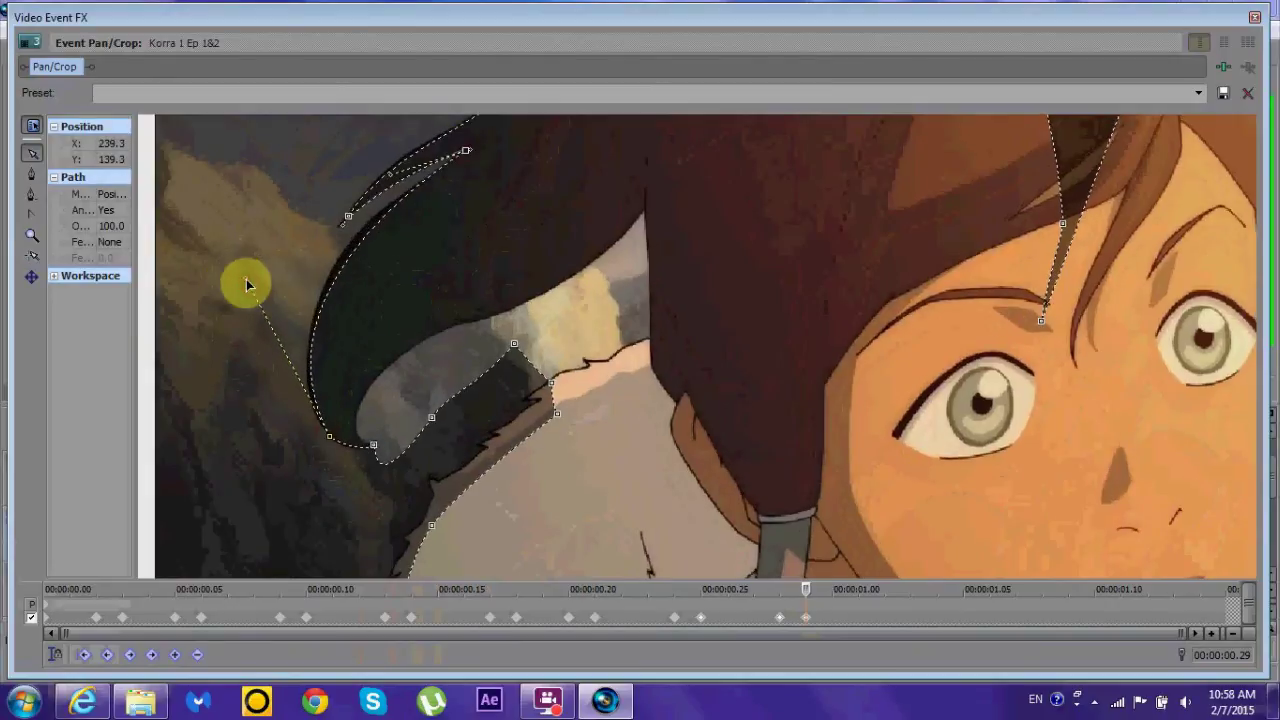
{"action": "left_click_drag", "start_coordinate": [422, 436], "coordinate": [465, 323]}
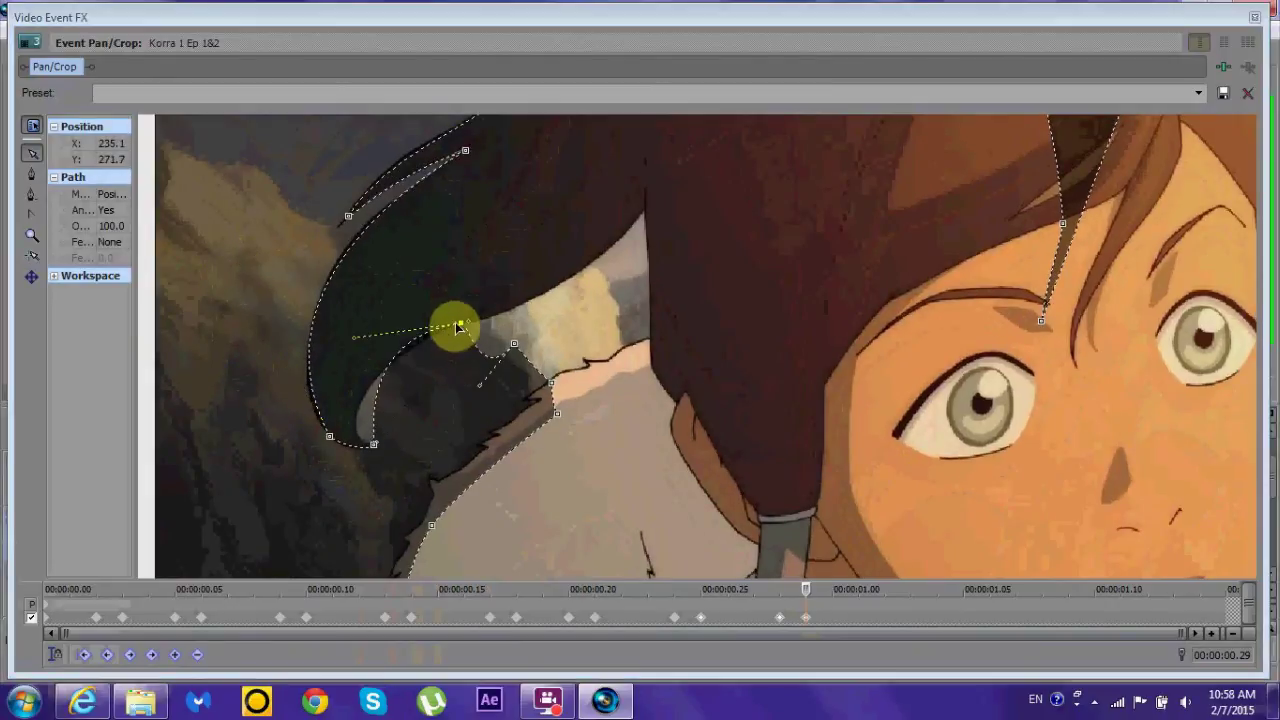
{"action": "left_click", "coordinate": [373, 444]}
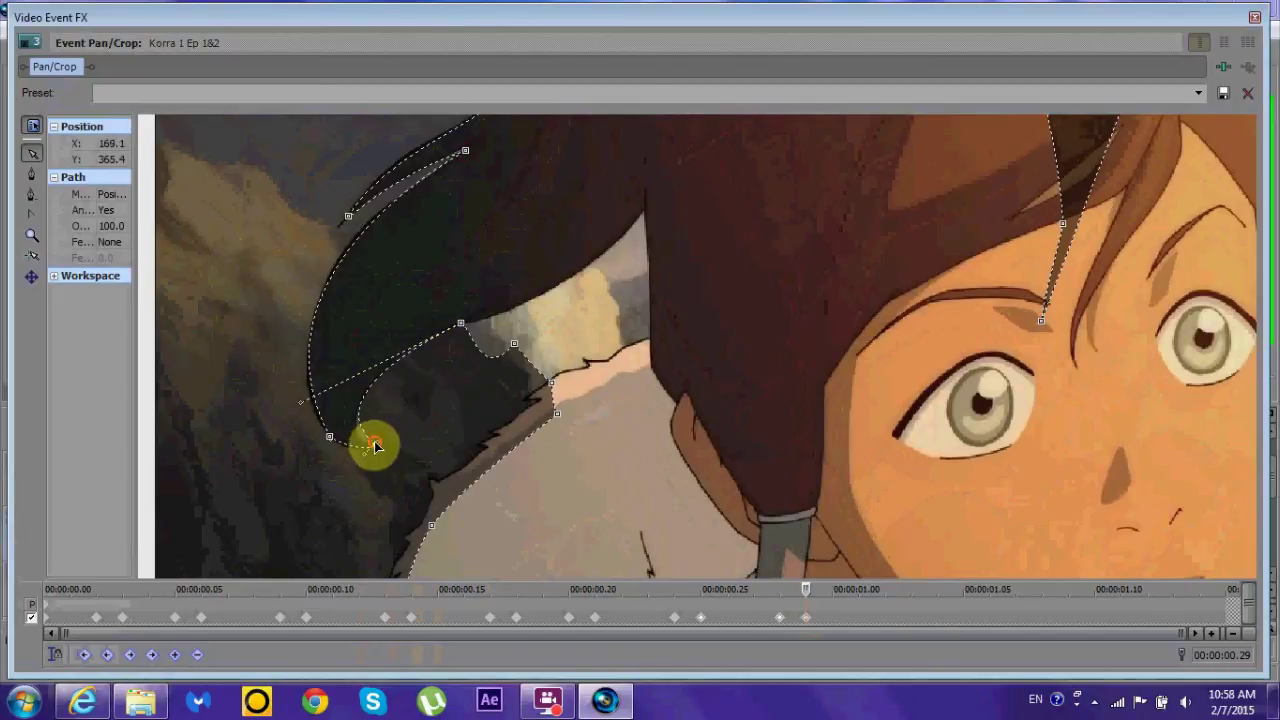
Step: Fit the mask along the gap between the left hair bunch and head and down the left collar's fur at 00:00:00.29
{"action": "left_click_drag", "start_coordinate": [514, 347], "coordinate": [646, 340]}
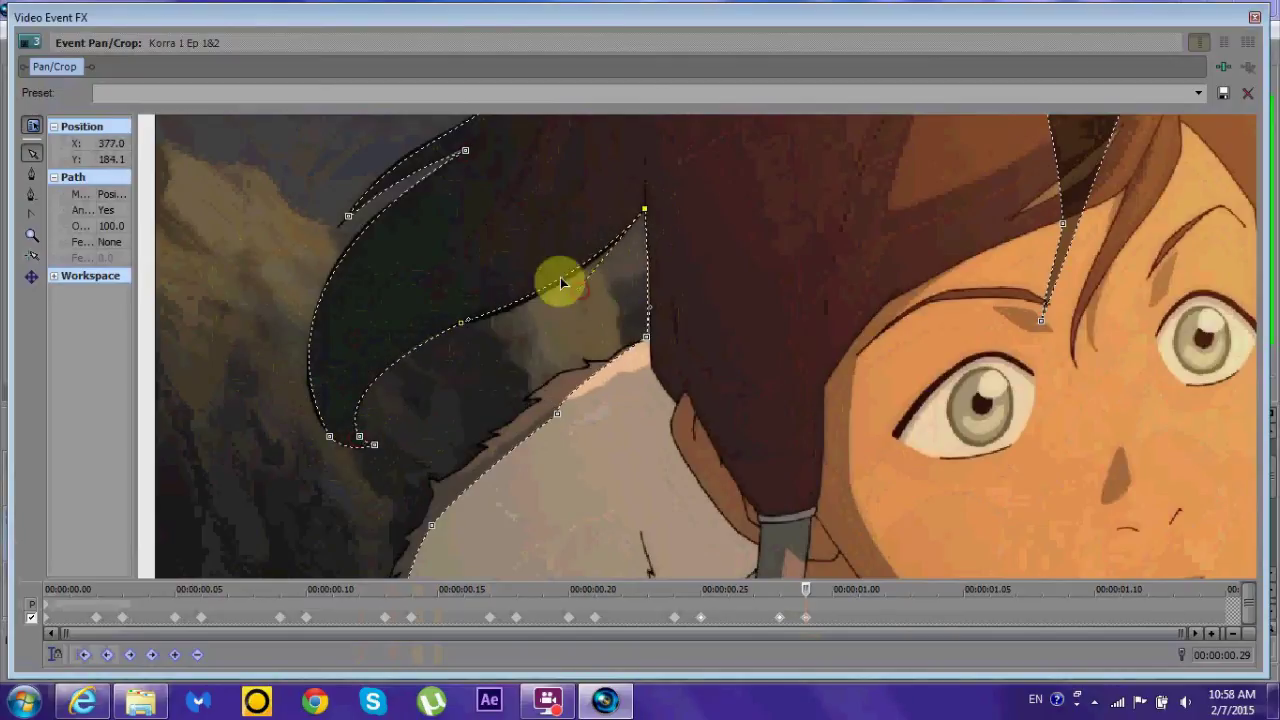
{"action": "left_click_drag", "start_coordinate": [531, 403], "coordinate": [511, 370]}
{"action": "left_click", "coordinate": [511, 370]}
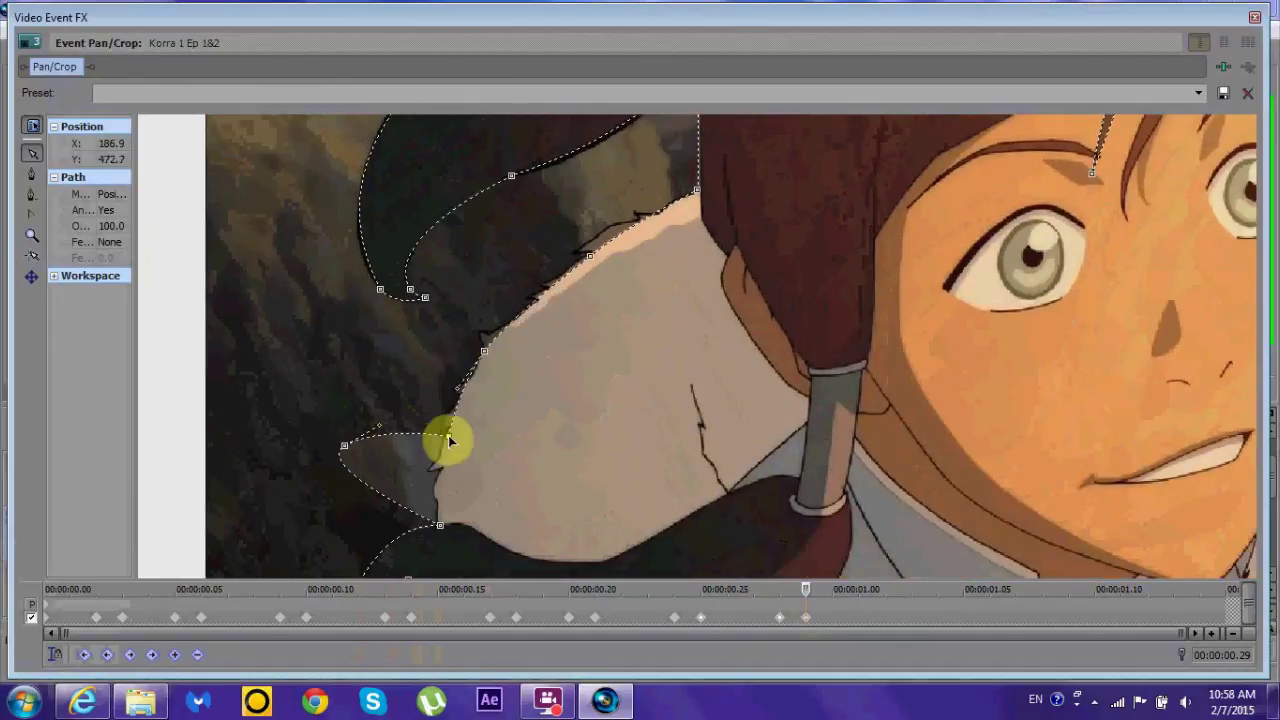
Step: Reshape the mask's upper edge over the top of the hair at 00:00:00.29
{"action": "scroll", "coordinate": [704, 443], "scroll_direction": "up", "scroll_amount": 3}
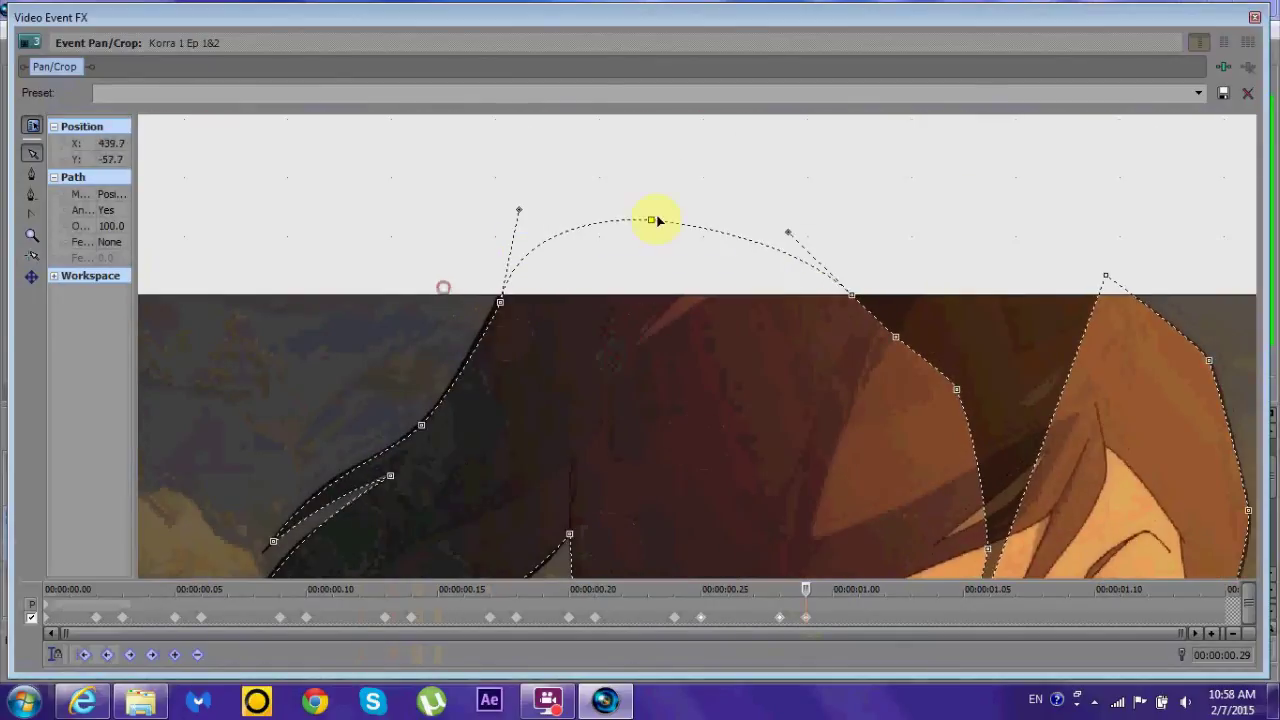
{"action": "scroll", "coordinate": [663, 354], "scroll_direction": "down", "scroll_amount": 3}
{"action": "left_click_drag", "start_coordinate": [534, 183], "coordinate": [629, 300]}
{"action": "scroll", "coordinate": [629, 300], "scroll_direction": "down", "scroll_amount": 3}
Step: Play back the masked character over the green background to check the cutout
{"action": "left_click", "coordinate": [680, 545]}
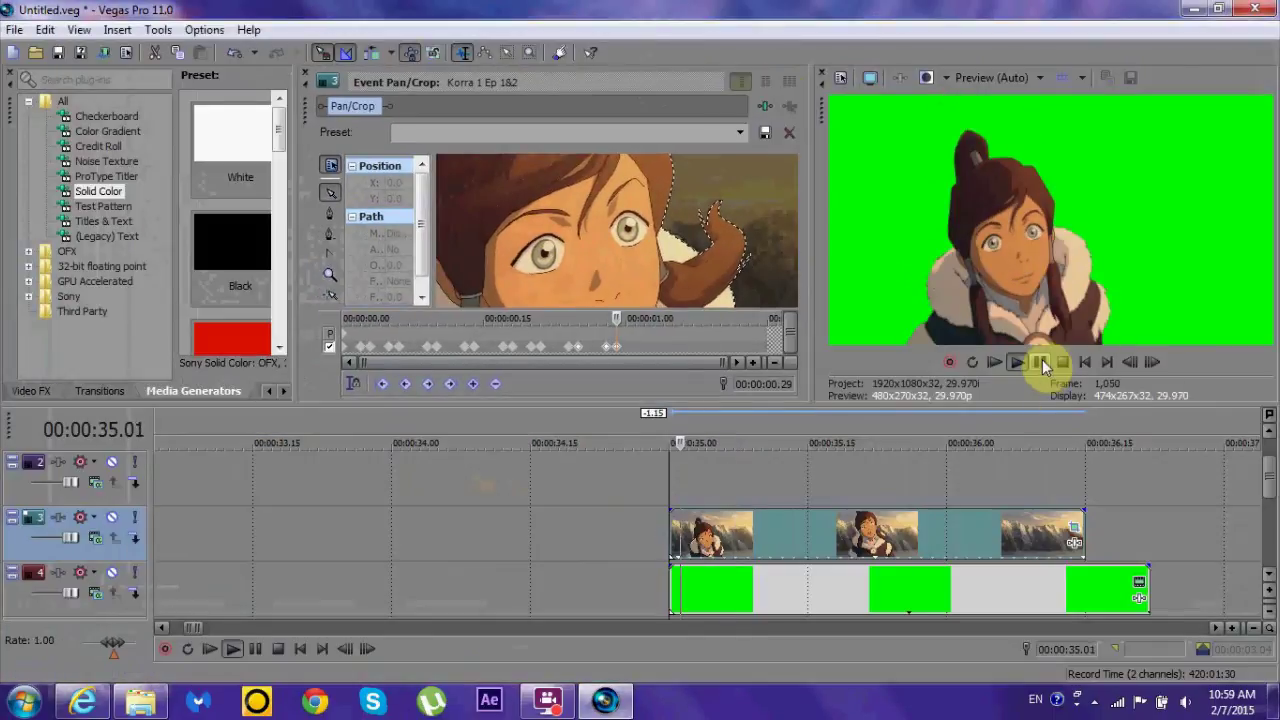
{"action": "left_click", "coordinate": [737, 533]}
{"action": "left_click_drag", "start_coordinate": [737, 533], "coordinate": [999, 537]}
Step: Float the Event Pan/Crop window again and fit the mask to the left shoulder's fur at 00:00:01.01
{"action": "left_click_drag", "start_coordinate": [326, 106], "coordinate": [22, 64]}
{"action": "left_click_drag", "start_coordinate": [807, 593], "coordinate": [1120, 593]}
{"action": "left_click", "coordinate": [845, 600]}
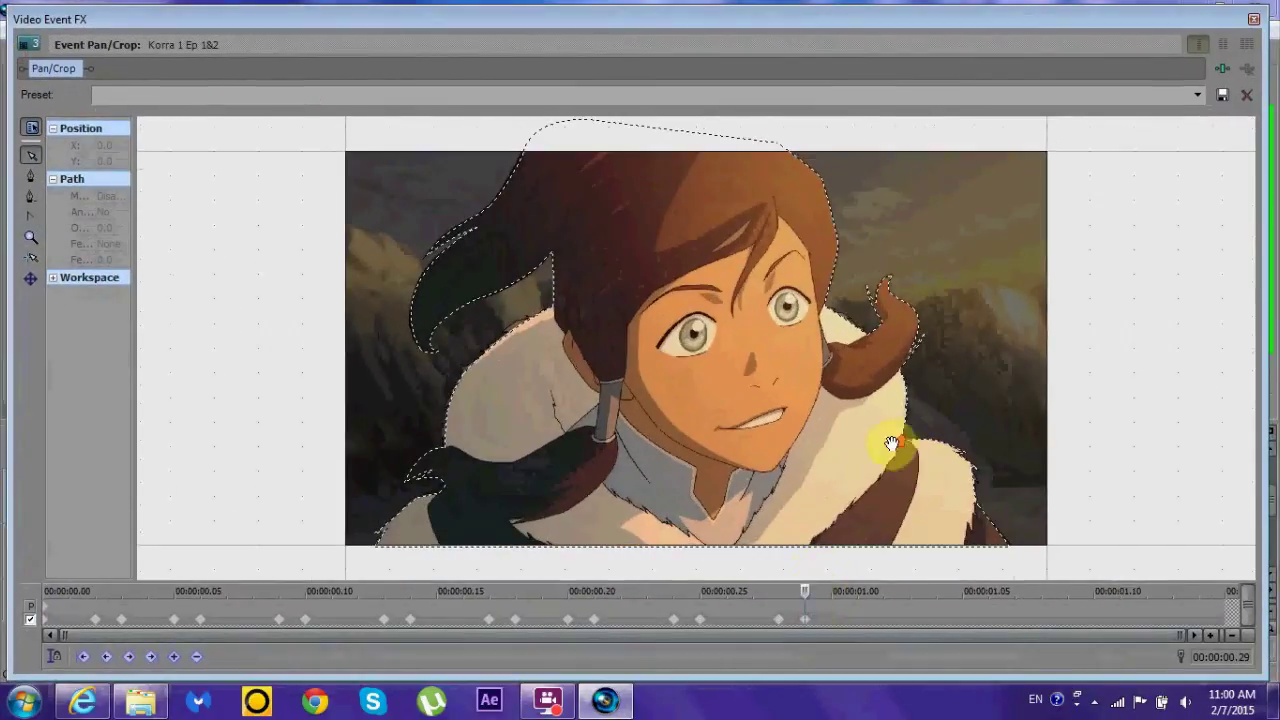
{"action": "scroll", "coordinate": [619, 424], "scroll_direction": "up", "scroll_amount": 3}
{"action": "scroll", "coordinate": [437, 451], "scroll_direction": "up", "scroll_amount": 2}
{"action": "left_click", "coordinate": [412, 433]}
{"action": "left_click_drag", "start_coordinate": [545, 341], "coordinate": [615, 330]}
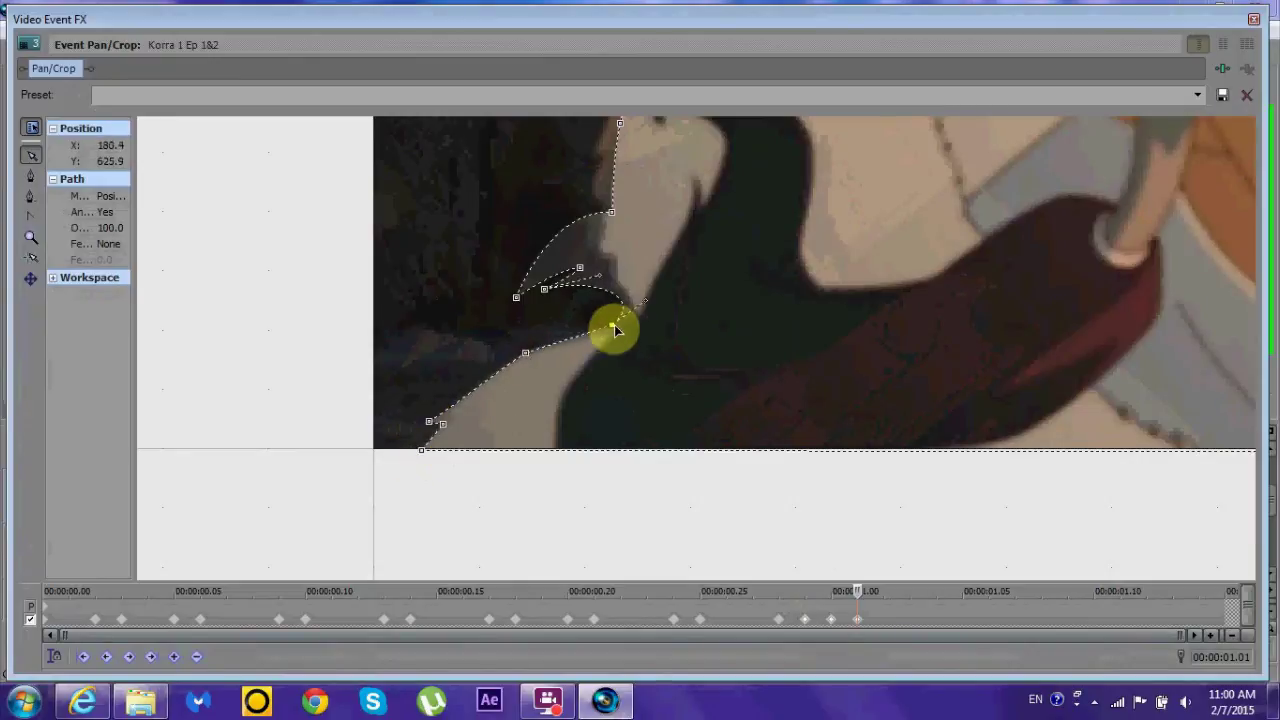
Step: Extend the mask's lower right corner past the frame edge and fit it over the right shoulder at 00:00:01.01
{"action": "scroll", "coordinate": [986, 409], "scroll_direction": "down", "scroll_amount": 2}
{"action": "scroll", "coordinate": [737, 492], "scroll_direction": "up", "scroll_amount": 2}
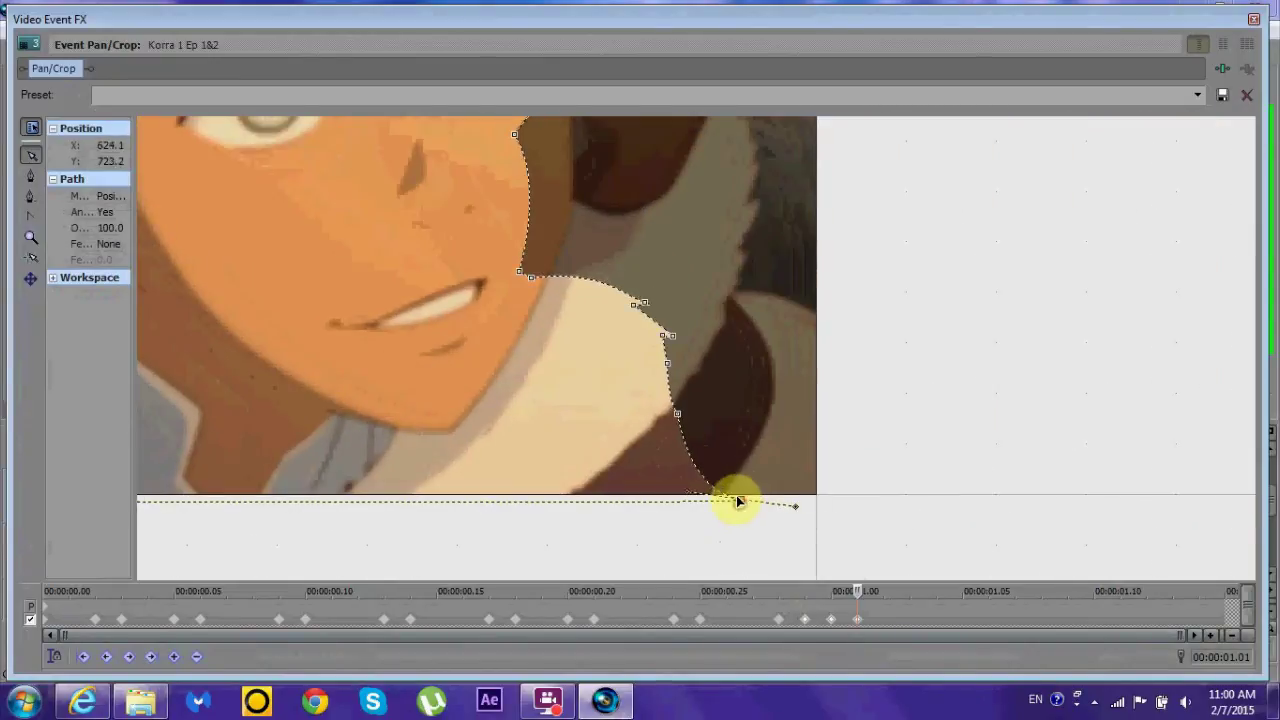
{"action": "left_click_drag", "start_coordinate": [737, 501], "coordinate": [837, 503]}
{"action": "left_click_drag", "start_coordinate": [677, 413], "coordinate": [665, 335]}
{"action": "left_click_drag", "start_coordinate": [710, 470], "coordinate": [734, 291]}
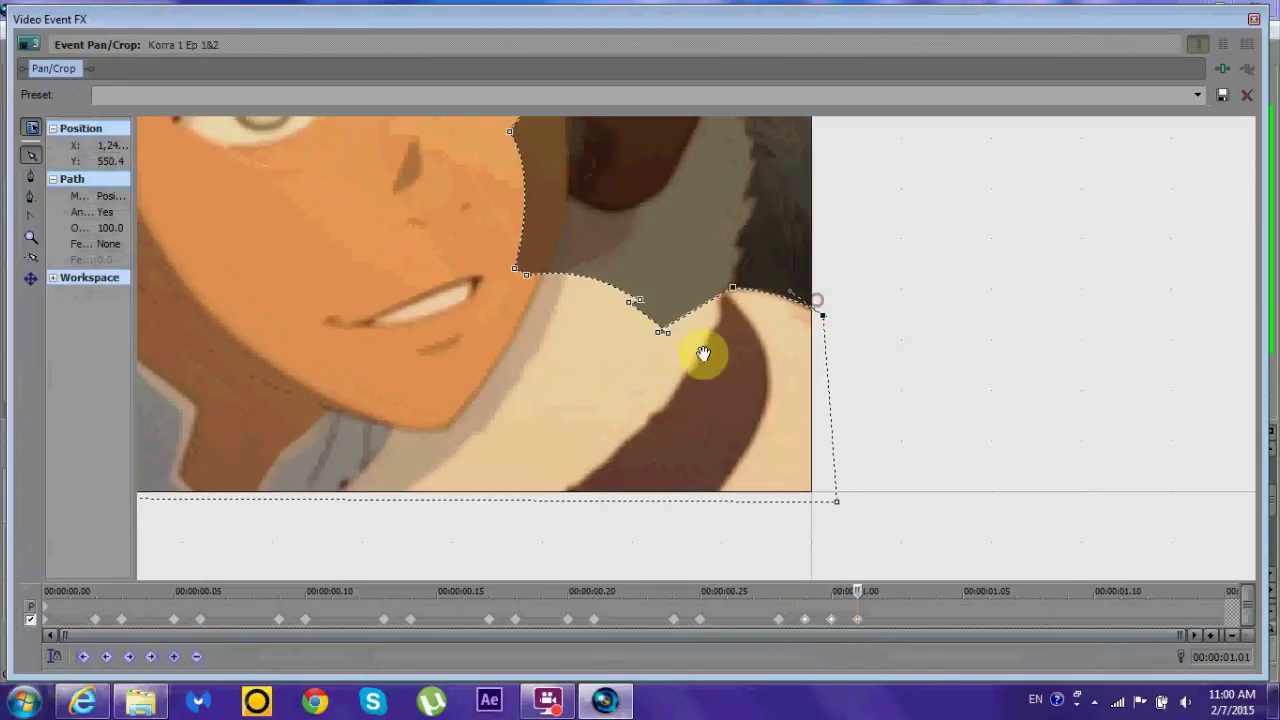
Step: Fit the mask up the right collar's outer fur and around the right ponytail's curve at 00:00:01.01
{"action": "scroll", "coordinate": [703, 353], "scroll_direction": "down", "scroll_amount": 2}
{"action": "left_click_drag", "start_coordinate": [657, 463], "coordinate": [678, 228]}
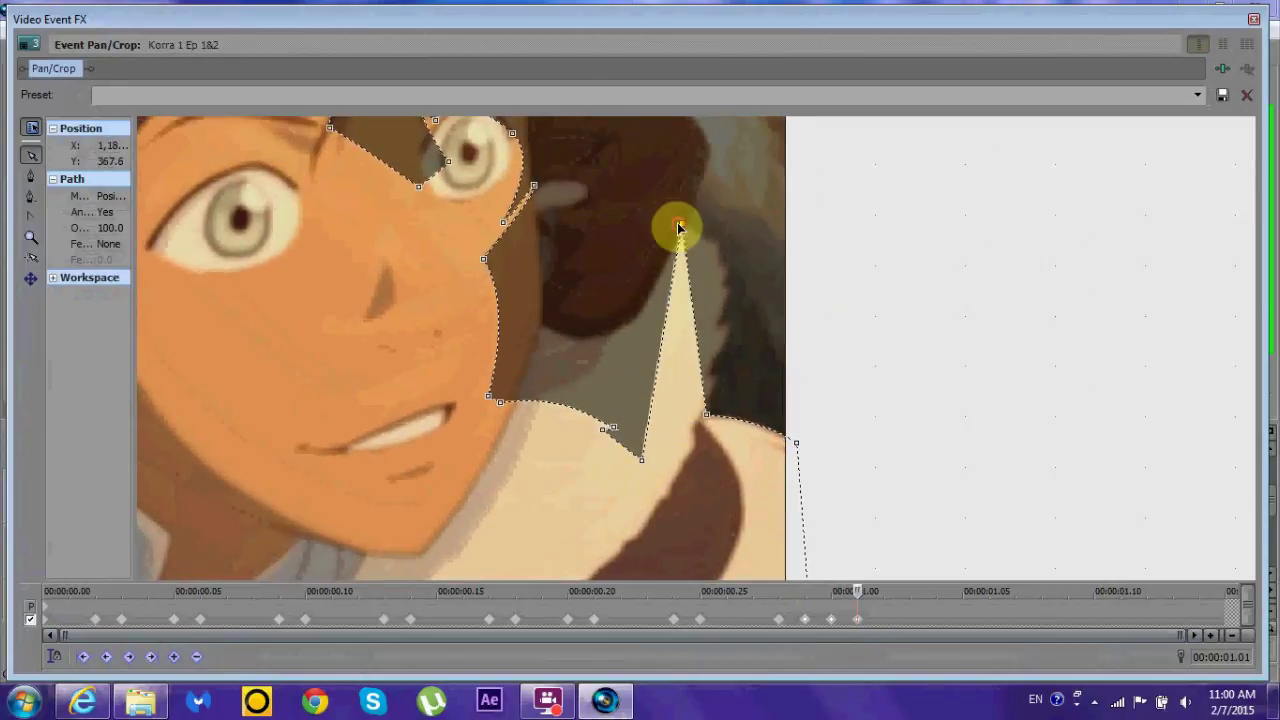
{"action": "scroll", "coordinate": [630, 500], "scroll_direction": "down", "scroll_amount": 1}
{"action": "left_click_drag", "start_coordinate": [657, 539], "coordinate": [630, 236]}
{"action": "scroll", "coordinate": [580, 380], "scroll_direction": "down", "scroll_amount": 3}
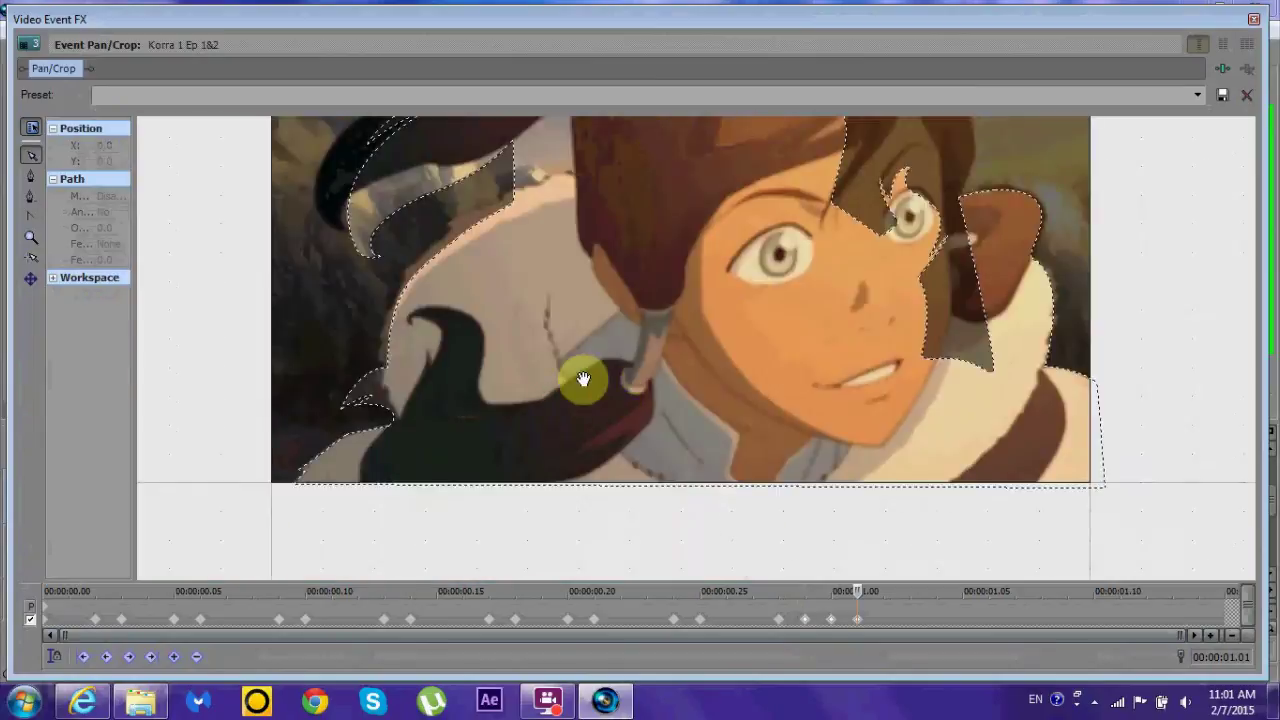
Step: Fit the mask to the left hair bunch's upper edge and its thin outer strand at 00:00:01.01
{"action": "scroll", "coordinate": [640, 440], "scroll_direction": "up", "scroll_amount": 5}
{"action": "scroll", "coordinate": [550, 396], "scroll_direction": "up", "scroll_amount": 1}
{"action": "left_click", "coordinate": [401, 461]}
{"action": "left_click_drag", "start_coordinate": [401, 461], "coordinate": [645, 240]}
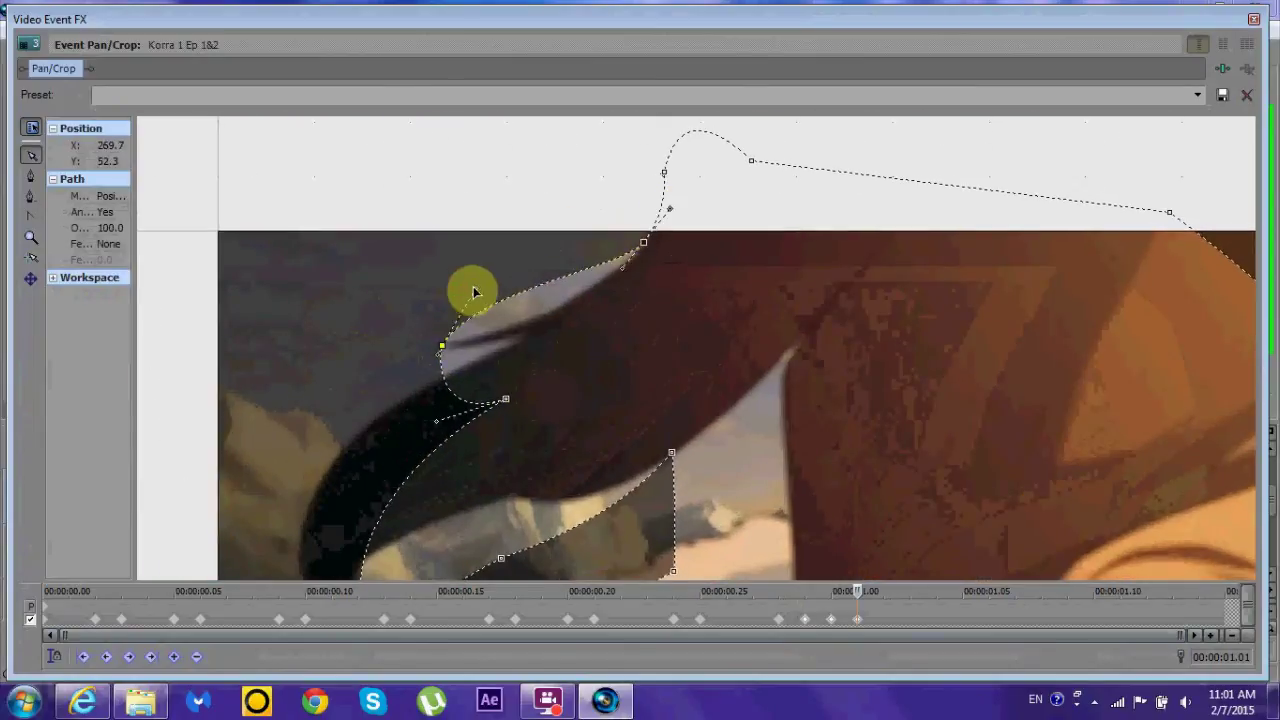
{"action": "left_click_drag", "start_coordinate": [471, 286], "coordinate": [546, 334]}
{"action": "left_click_drag", "start_coordinate": [503, 390], "coordinate": [285, 330]}
{"action": "left_click", "coordinate": [530, 261]}
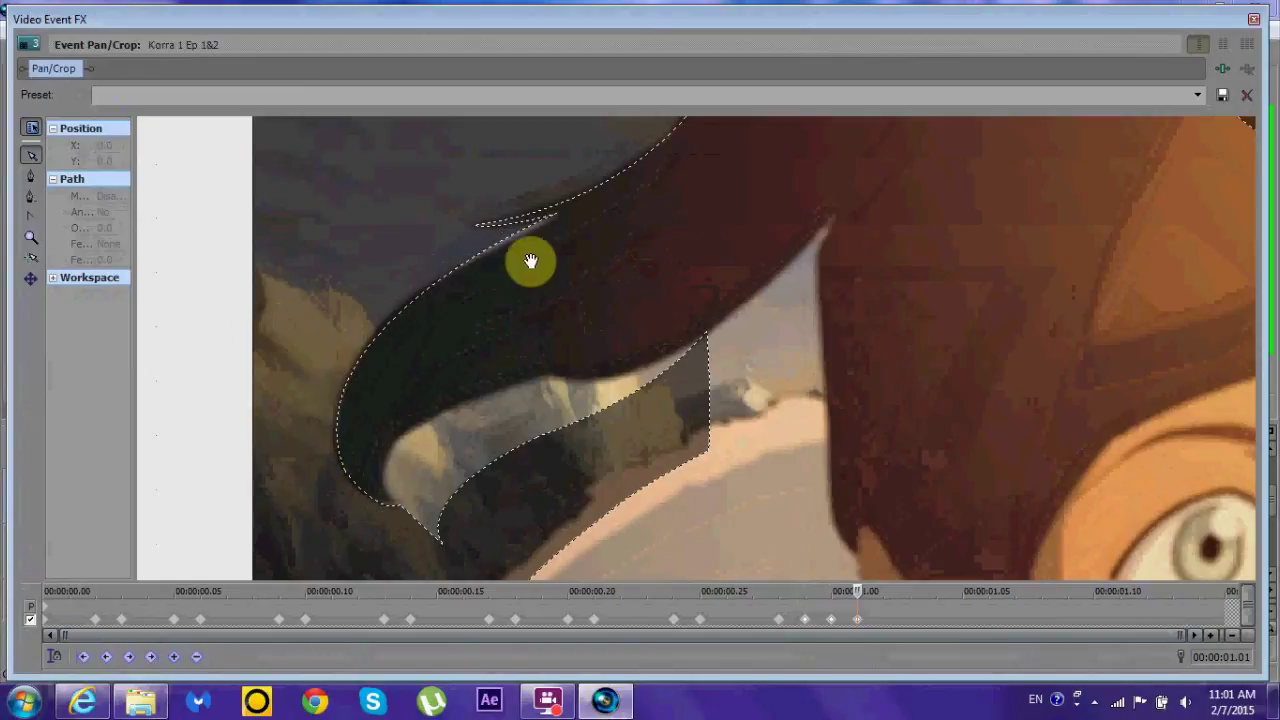
Step: Fit the mask around the left hair bunch's tip and along its underside to the head at 00:00:01.01
{"action": "left_click_drag", "start_coordinate": [545, 231], "coordinate": [365, 383]}
{"action": "left_click_drag", "start_coordinate": [492, 378], "coordinate": [676, 268]}
{"action": "left_click_drag", "start_coordinate": [632, 326], "coordinate": [785, 178]}
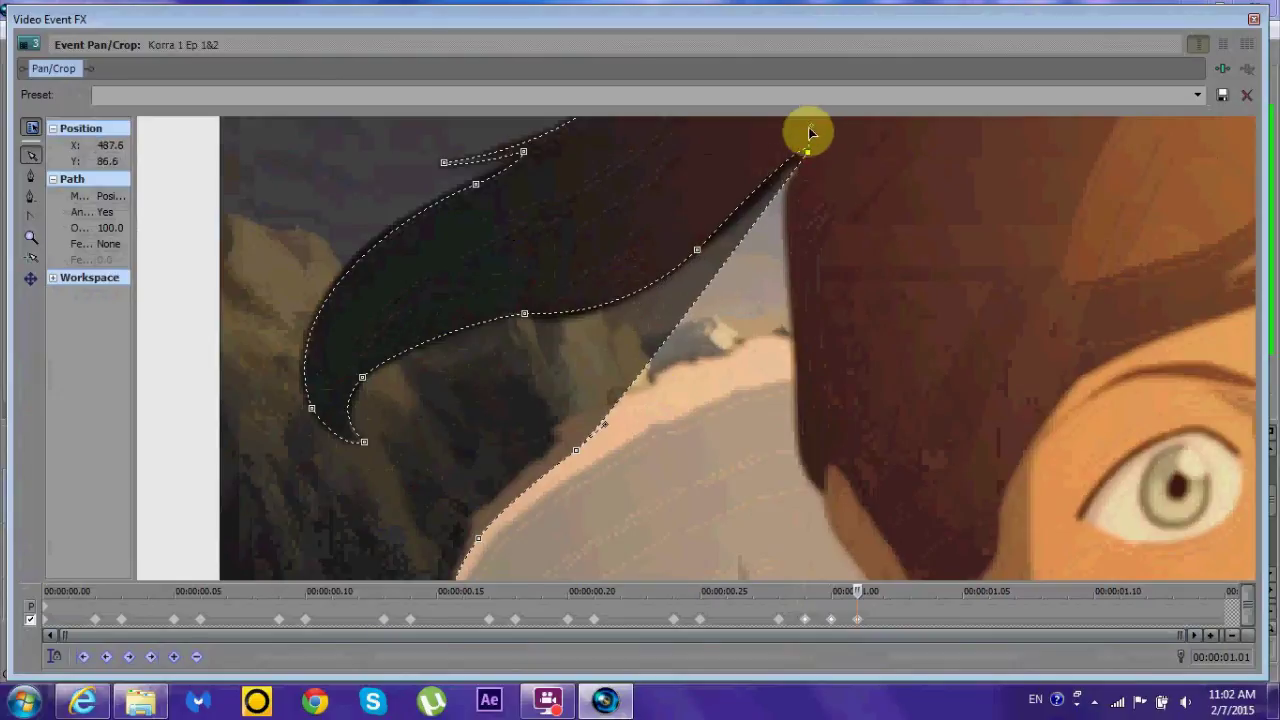
Step: Fit the mask down the left collar's fur from the hair to where it meets the shoulder at 00:00:01.01
{"action": "left_click_drag", "start_coordinate": [585, 447], "coordinate": [803, 323]}
{"action": "scroll", "coordinate": [465, 448], "scroll_direction": "down", "scroll_amount": 2}
{"action": "left_click_drag", "start_coordinate": [483, 443], "coordinate": [466, 391]}
{"action": "scroll", "coordinate": [466, 371], "scroll_direction": "down", "scroll_amount": 2}
{"action": "scroll", "coordinate": [447, 378], "scroll_direction": "up", "scroll_amount": 1}
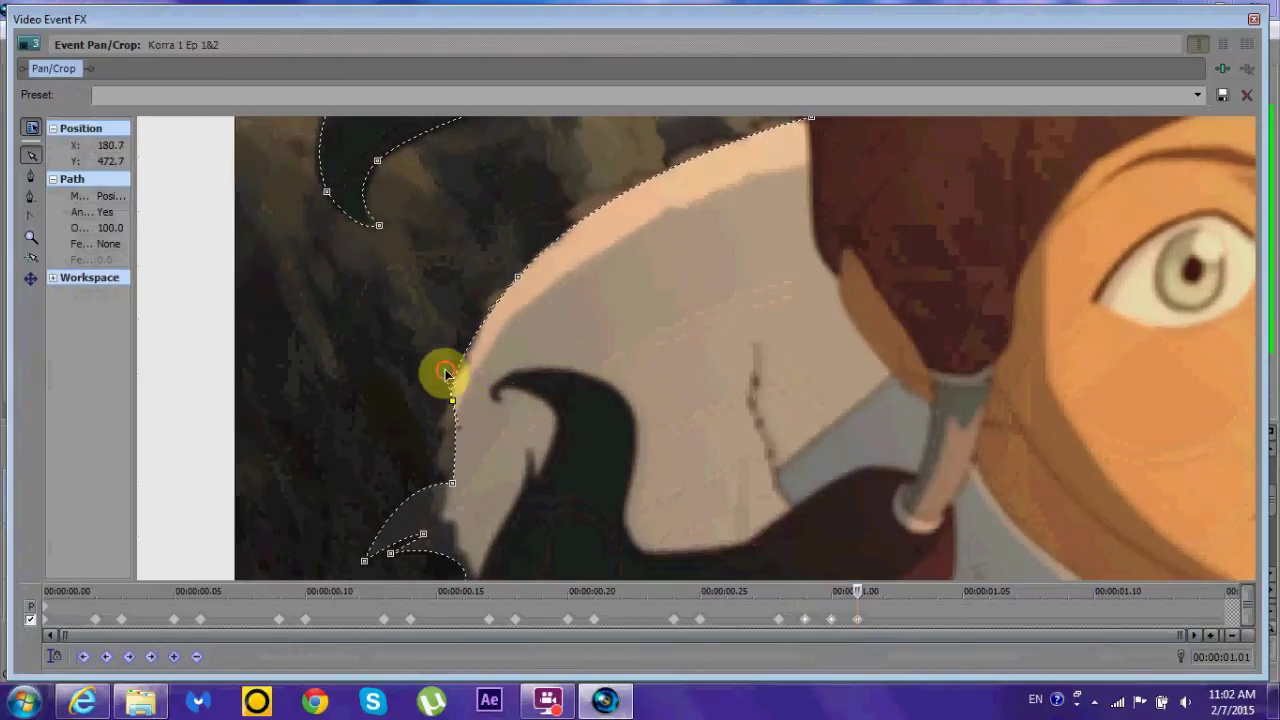
{"action": "scroll", "coordinate": [447, 378], "scroll_direction": "down", "scroll_amount": 3}
{"action": "left_click_drag", "start_coordinate": [403, 434], "coordinate": [462, 451]}
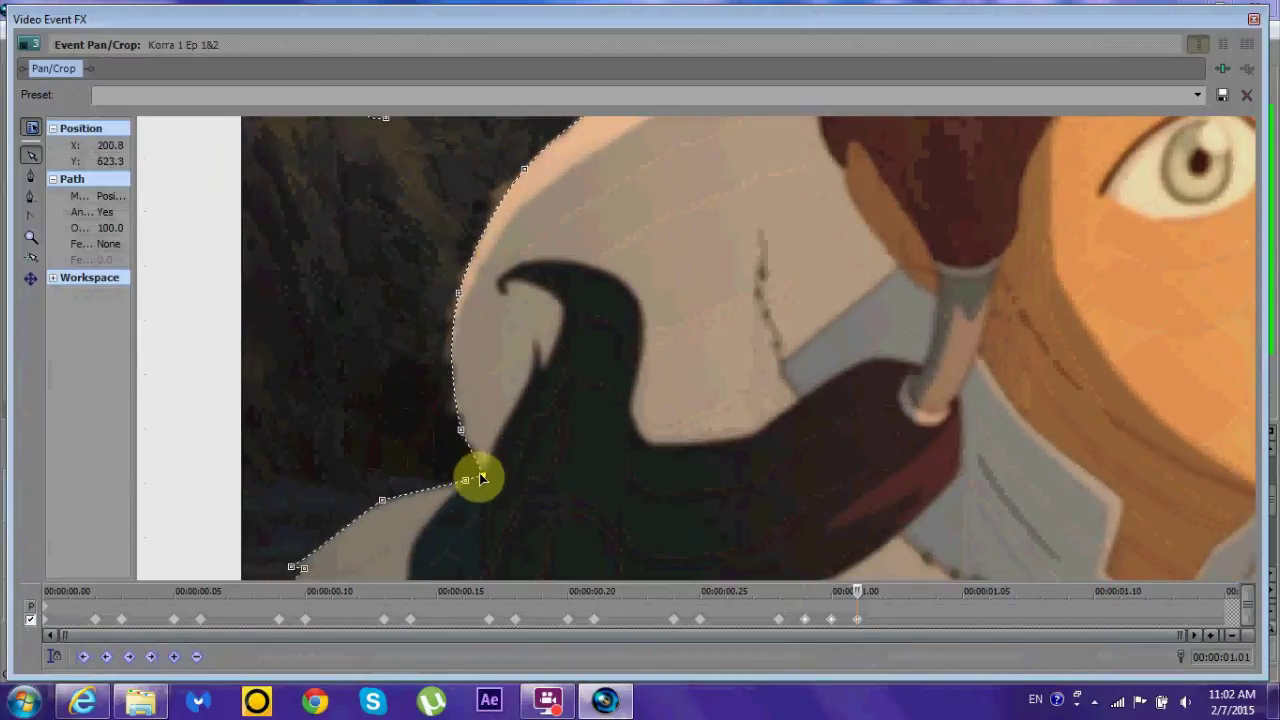
Step: Fit the mask to the right side of the hair at 00:00:01.01
{"action": "scroll", "coordinate": [475, 472], "scroll_direction": "down", "scroll_amount": 3}
{"action": "scroll", "coordinate": [749, 414], "scroll_direction": "up", "scroll_amount": 4}
{"action": "left_click_drag", "start_coordinate": [493, 169], "coordinate": [714, 223]}
{"action": "left_click_drag", "start_coordinate": [551, 473], "coordinate": [491, 358]}
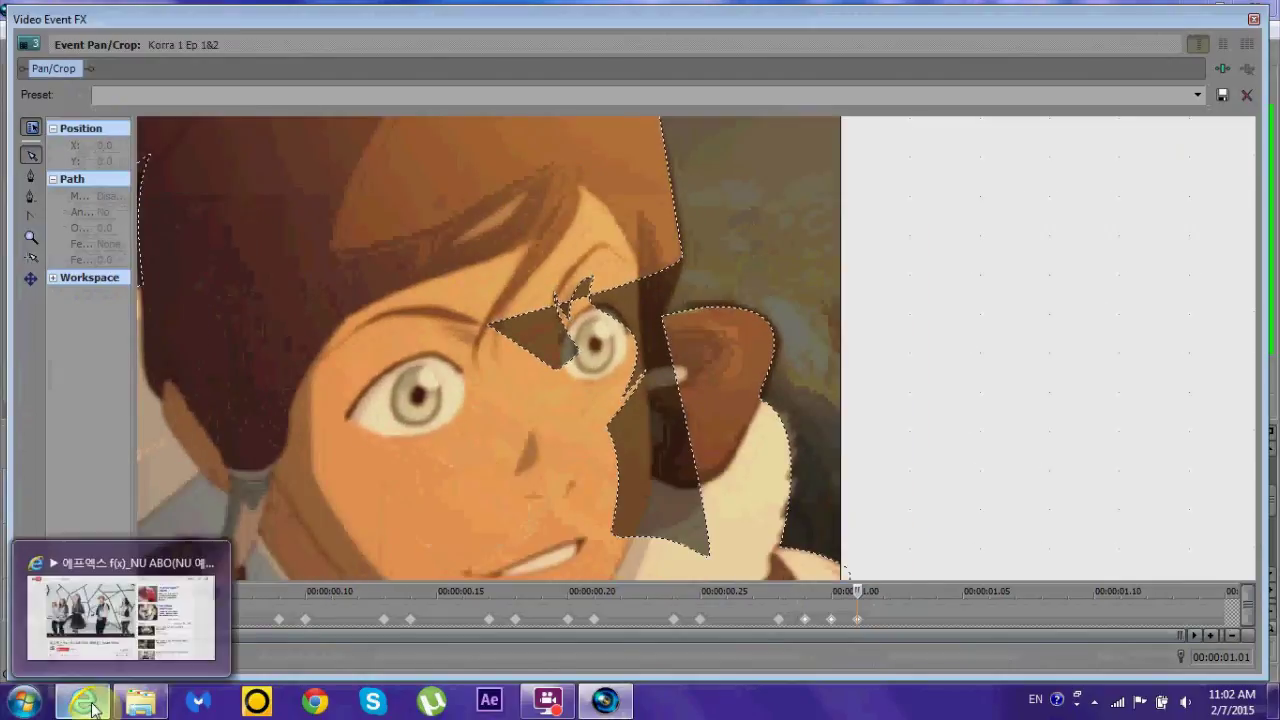
Step: Undo the last mask point moves over the right cheek at 00:00:01.01
{"action": "key", "text": "ctrl+z"}
{"action": "key", "text": "ctrl+z"}
{"action": "key", "text": "ctrl+z"}
{"action": "key", "text": "ctrl+z"}
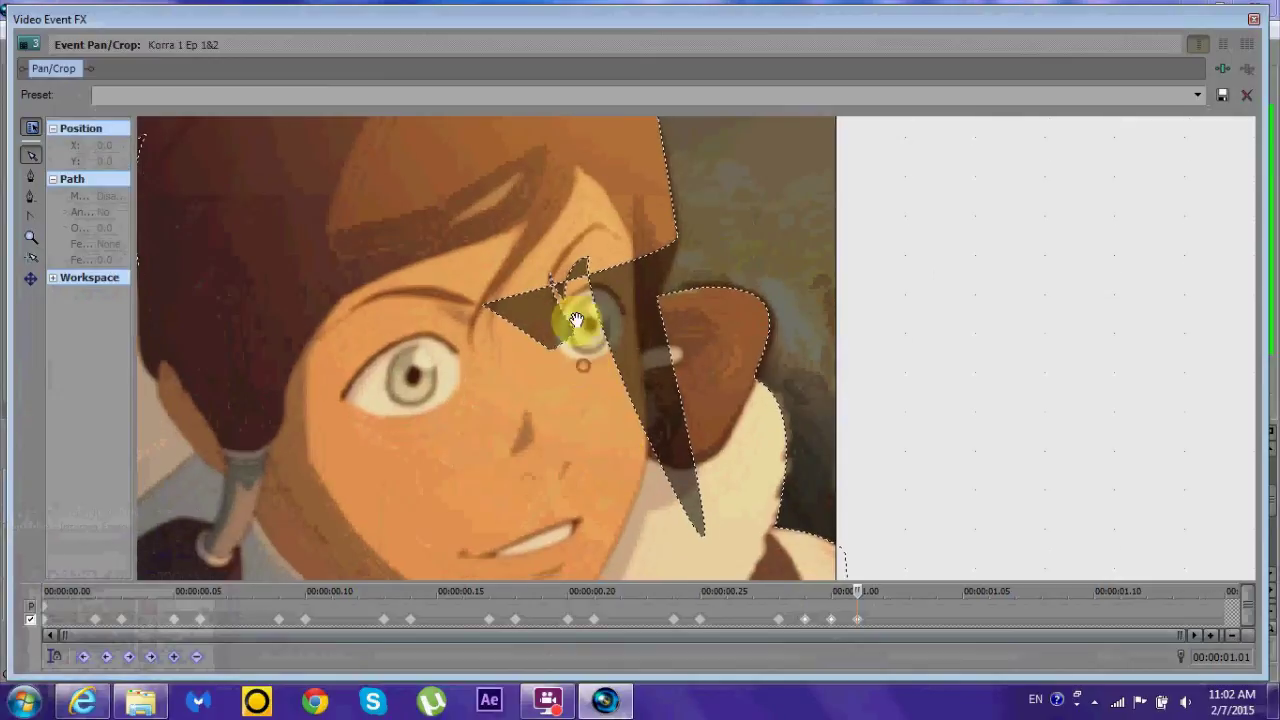
{"action": "scroll", "coordinate": [553, 328], "scroll_direction": "down", "scroll_amount": 3}
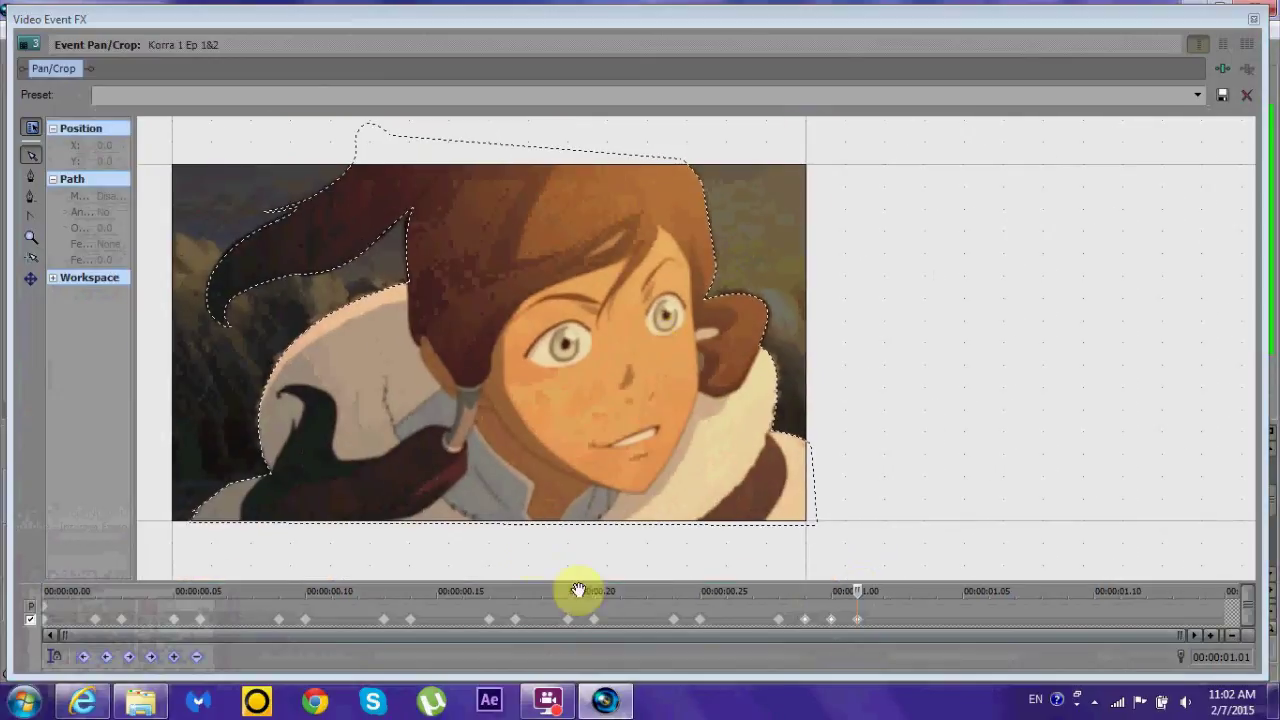
Step: Move to 00:00:01.05 and fit the mask to the left fur collar's outer edge near the bottom of the frame
{"action": "left_click", "coordinate": [903, 597]}
{"action": "left_click_drag", "start_coordinate": [891, 601], "coordinate": [951, 597]}
{"action": "left_click", "coordinate": [783, 437]}
{"action": "left_click_drag", "start_coordinate": [783, 437], "coordinate": [815, 435]}
{"action": "scroll", "coordinate": [486, 491], "scroll_direction": "up", "scroll_amount": 5}
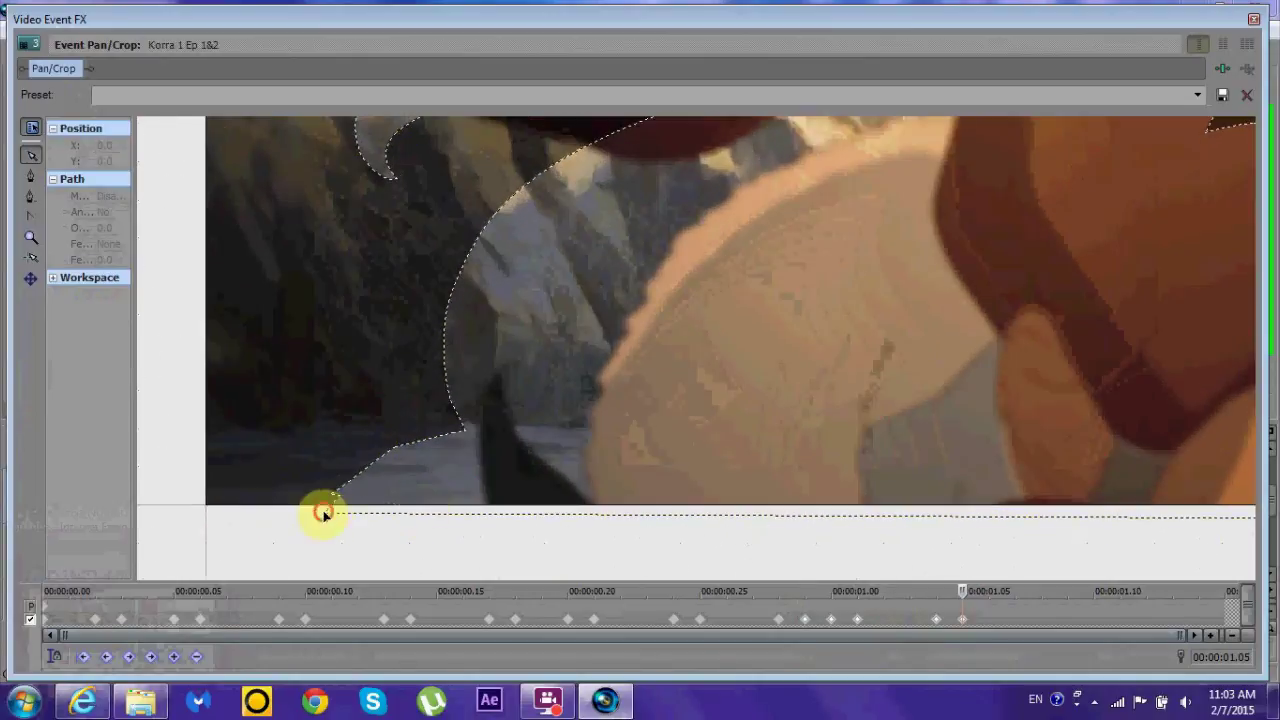
{"action": "left_click_drag", "start_coordinate": [464, 435], "coordinate": [621, 348]}
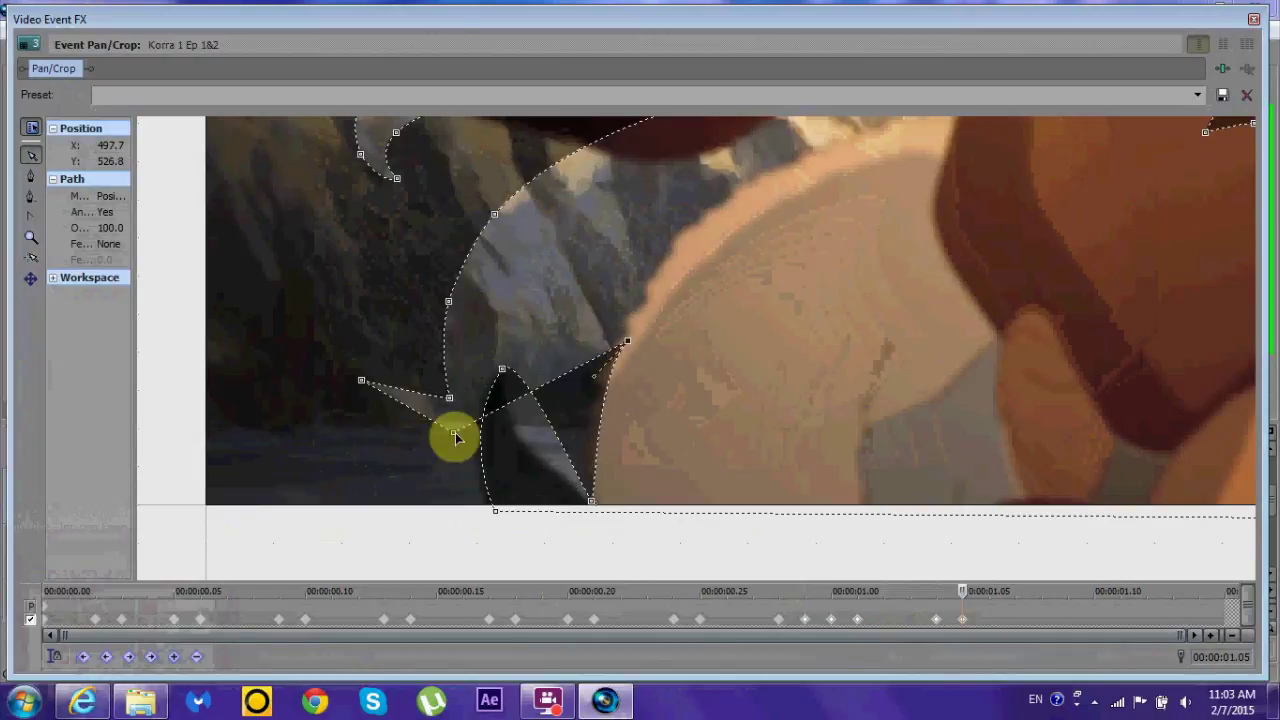
{"action": "left_click_drag", "start_coordinate": [448, 442], "coordinate": [587, 503]}
Step: Extend the mask past the frame's right edge and fit it up the collar to the head at 00:00:01.05
{"action": "left_click_drag", "start_coordinate": [357, 471], "coordinate": [929, 152]}
{"action": "left_click_drag", "start_coordinate": [329, 423], "coordinate": [957, 410]}
{"action": "left_click_drag", "start_coordinate": [292, 544], "coordinate": [698, 231]}
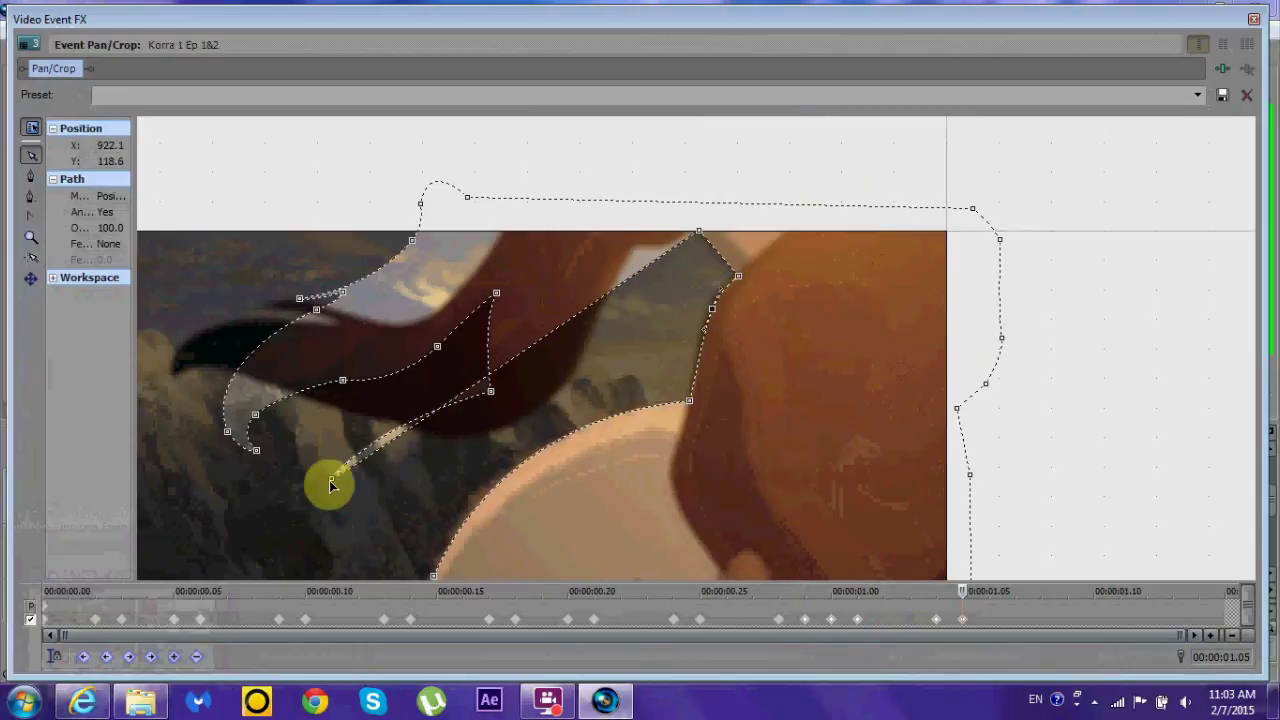
Step: Fit the mask along the hair bunch's inner edge and underside to its tip at 00:00:01.05
{"action": "left_click_drag", "start_coordinate": [331, 485], "coordinate": [640, 247]}
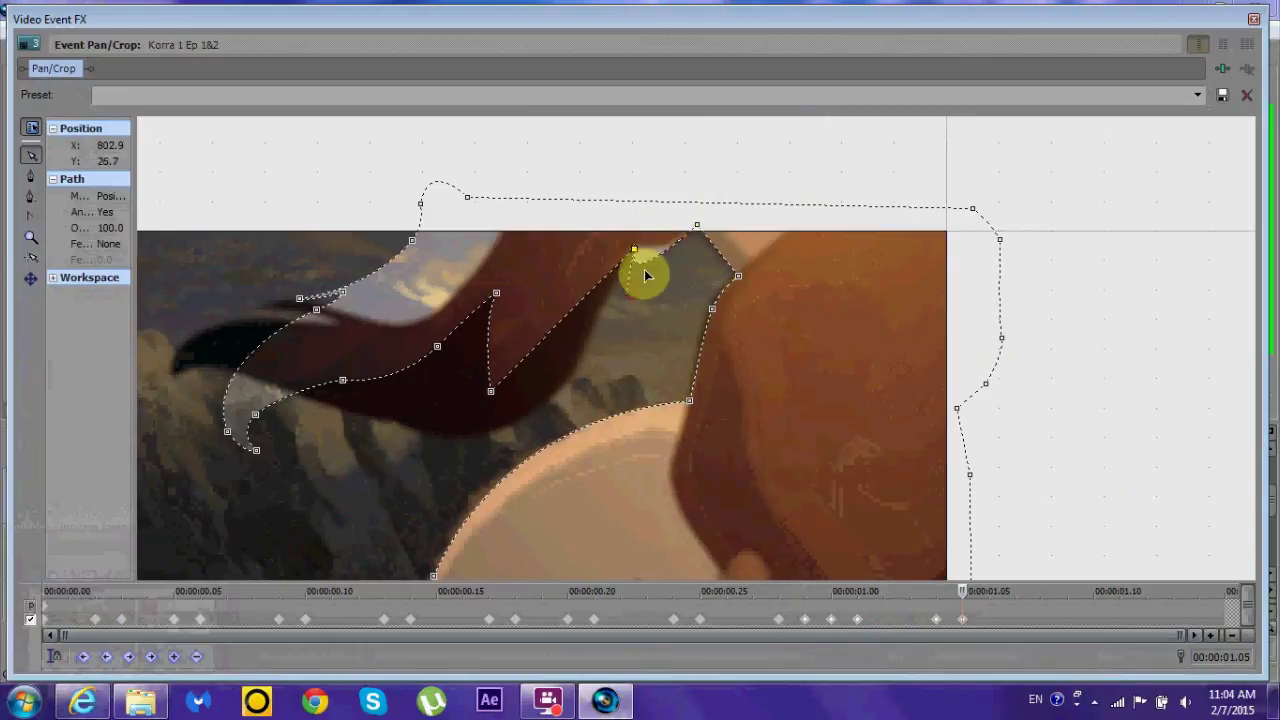
{"action": "left_click_drag", "start_coordinate": [510, 416], "coordinate": [831, 203]}
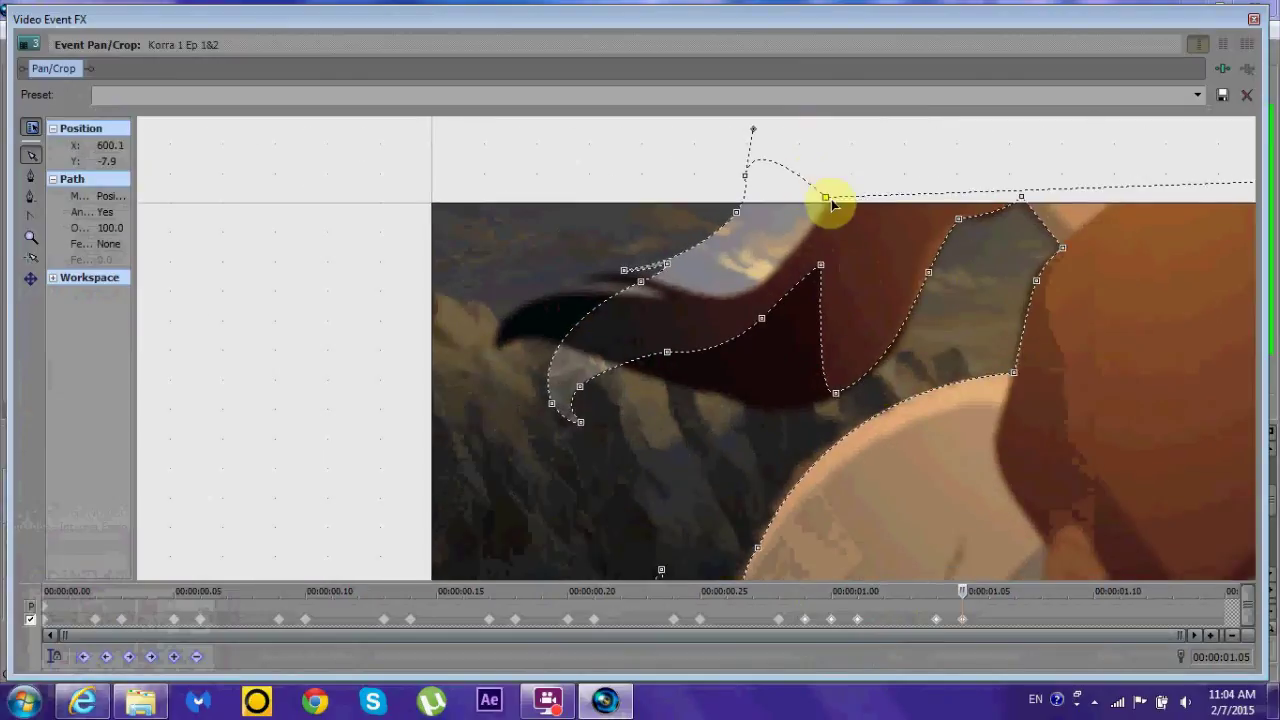
{"action": "left_click_drag", "start_coordinate": [565, 418], "coordinate": [679, 387]}
{"action": "left_click_drag", "start_coordinate": [766, 410], "coordinate": [557, 336]}
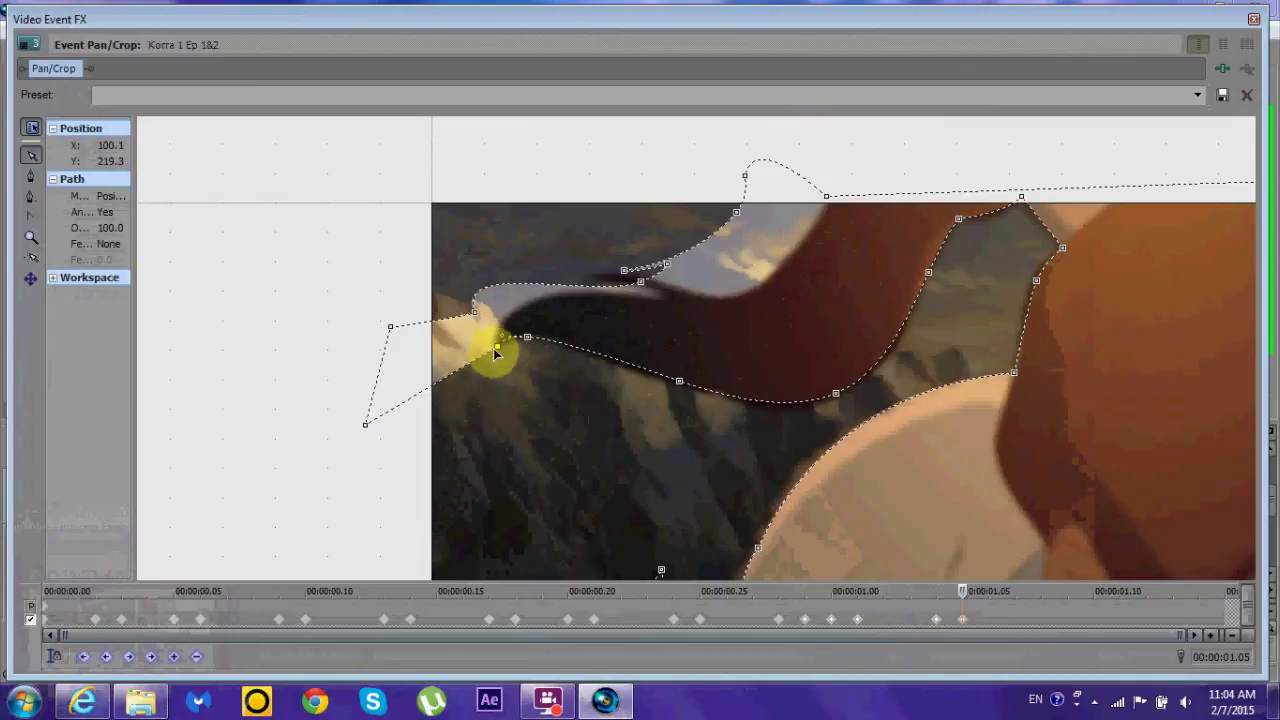
Step: Fit the mask to the hair bunch's upper edge, thin outer strand and tip at 00:00:01.05
{"action": "left_click_drag", "start_coordinate": [744, 176], "coordinate": [674, 293]}
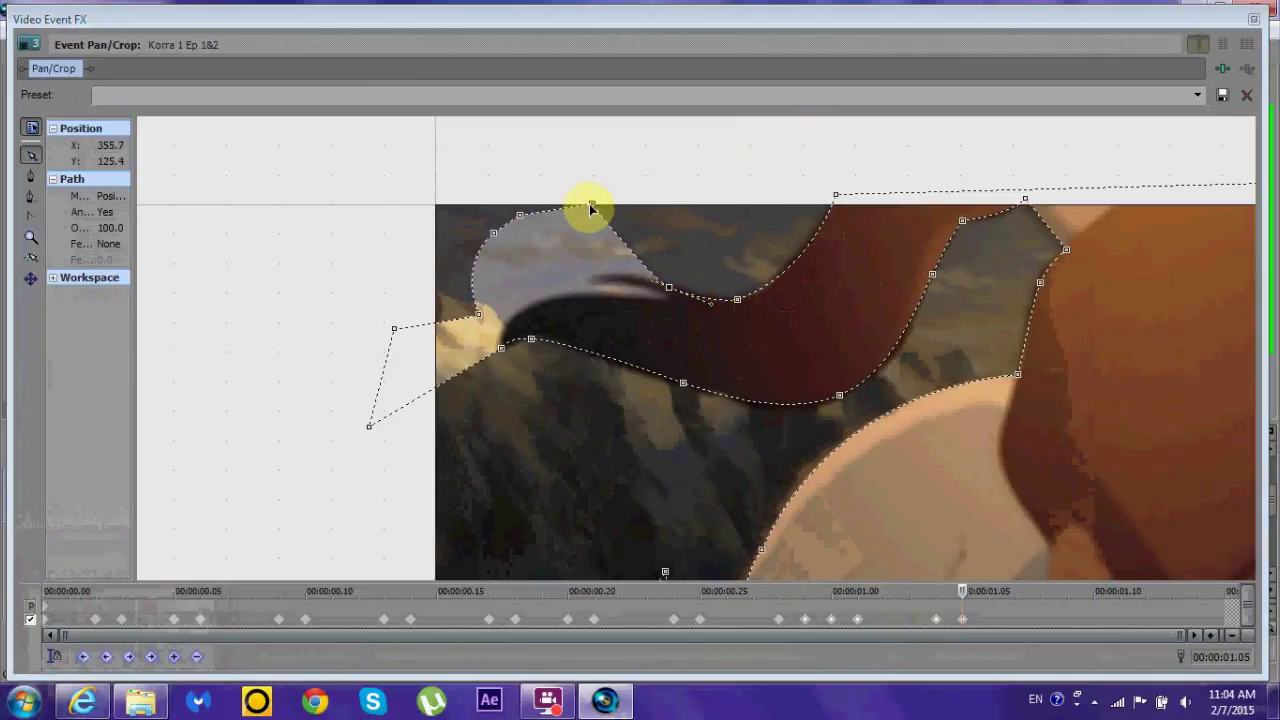
{"action": "left_click_drag", "start_coordinate": [591, 207], "coordinate": [593, 281]}
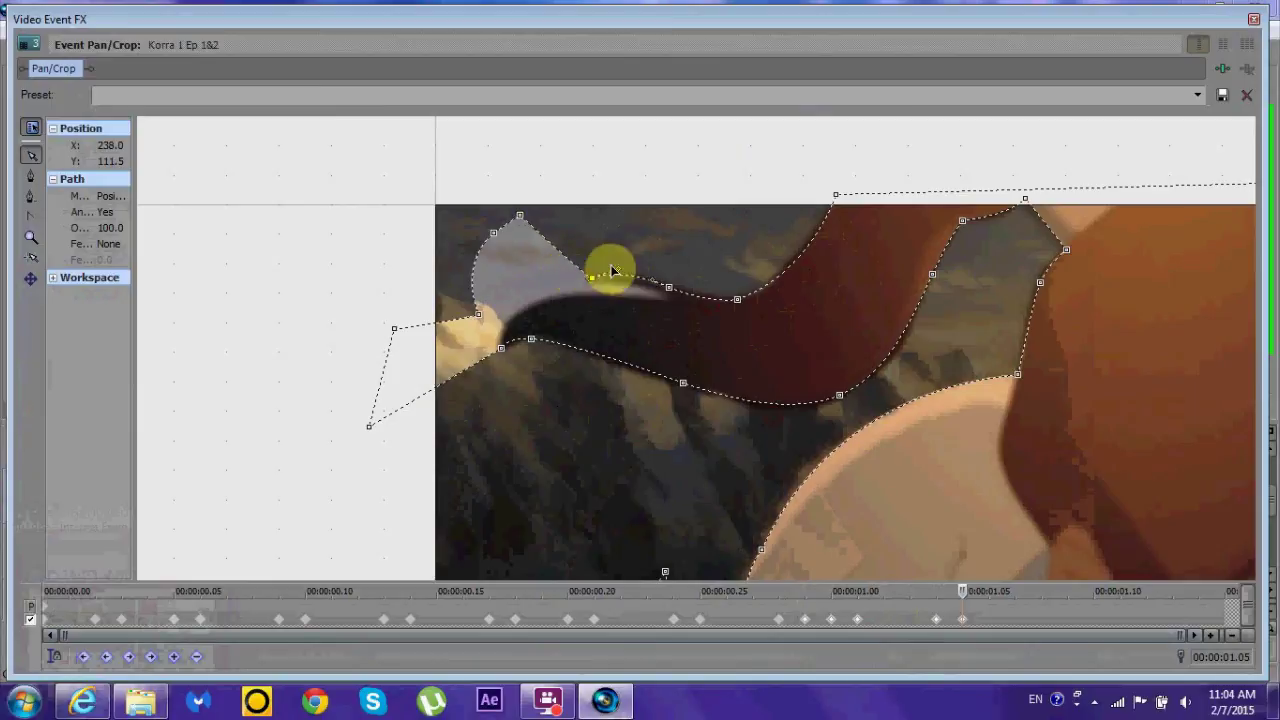
{"action": "left_click_drag", "start_coordinate": [661, 304], "coordinate": [533, 306]}
{"action": "left_click_drag", "start_coordinate": [390, 355], "coordinate": [527, 302]}
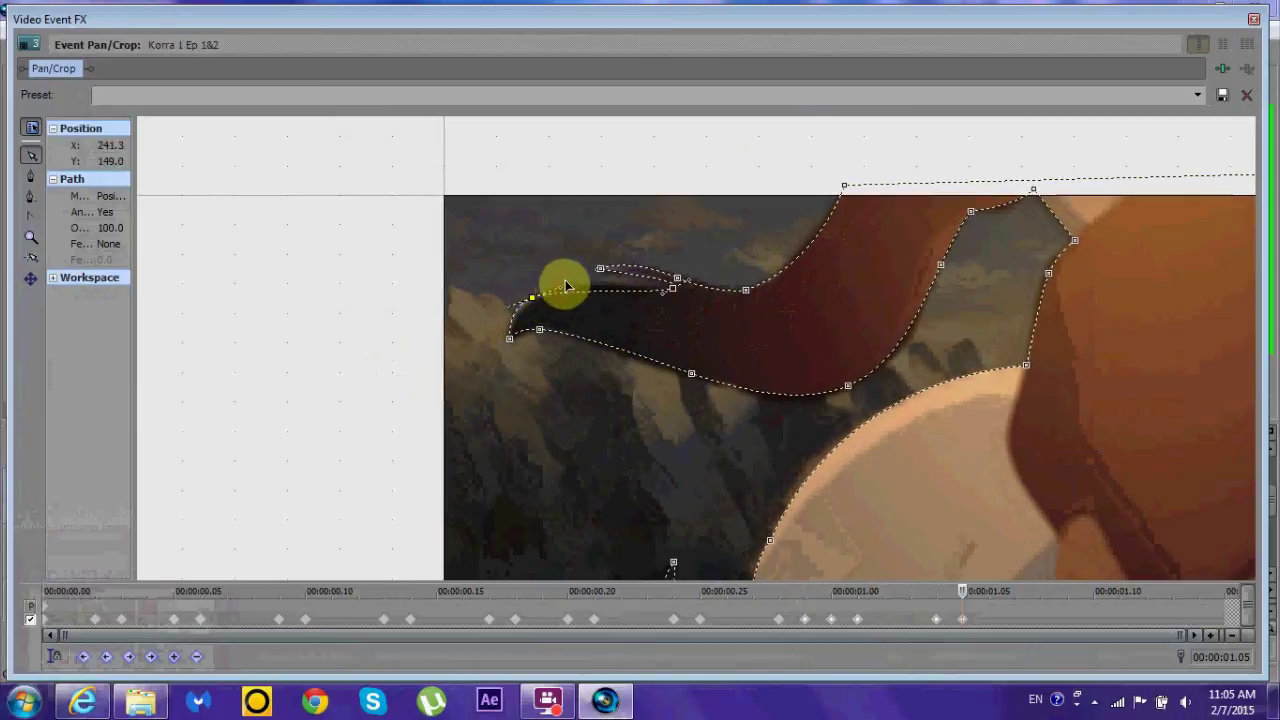
{"action": "left_click", "coordinate": [594, 274]}
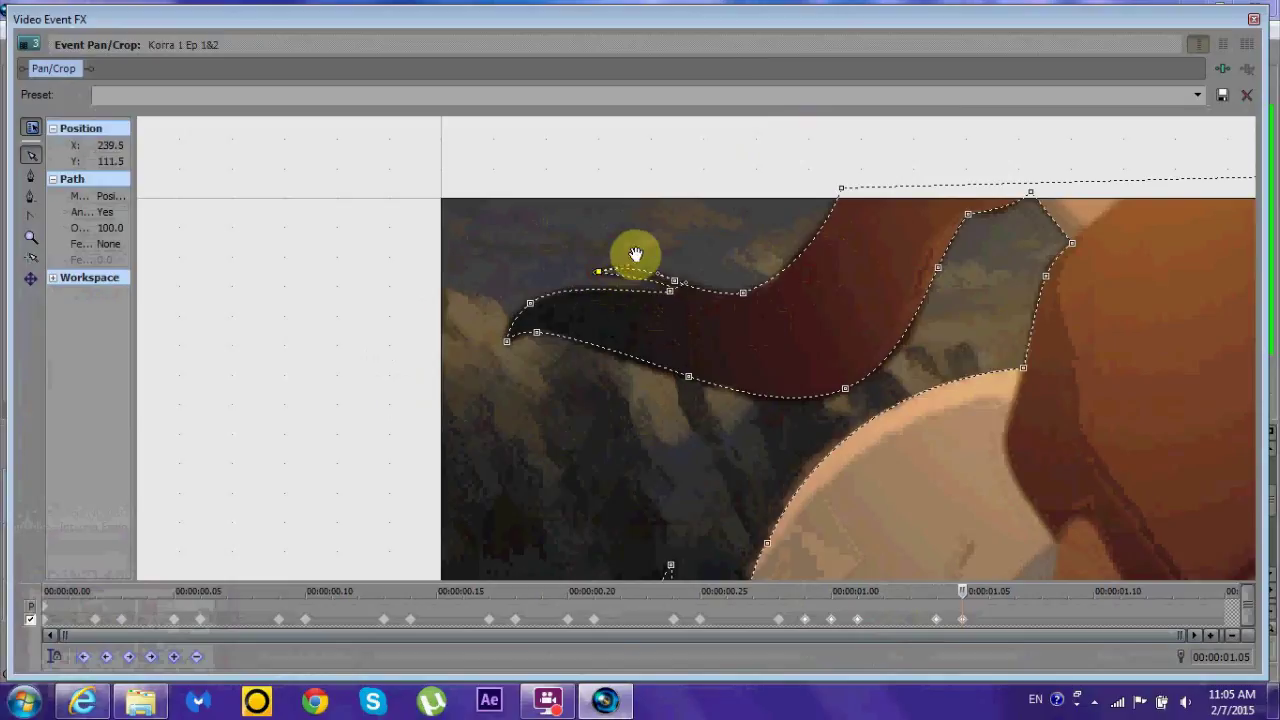
Step: Move to 00:00:01.09 and fit the mask to the hair's bottom curve along the frame's lower edge
{"action": "scroll", "coordinate": [440, 323], "scroll_direction": "down", "scroll_amount": 4}
{"action": "left_click_drag", "start_coordinate": [1023, 597], "coordinate": [1062, 591]}
{"action": "scroll", "coordinate": [750, 427], "scroll_direction": "up", "scroll_amount": 3}
{"action": "left_click", "coordinate": [846, 417]}
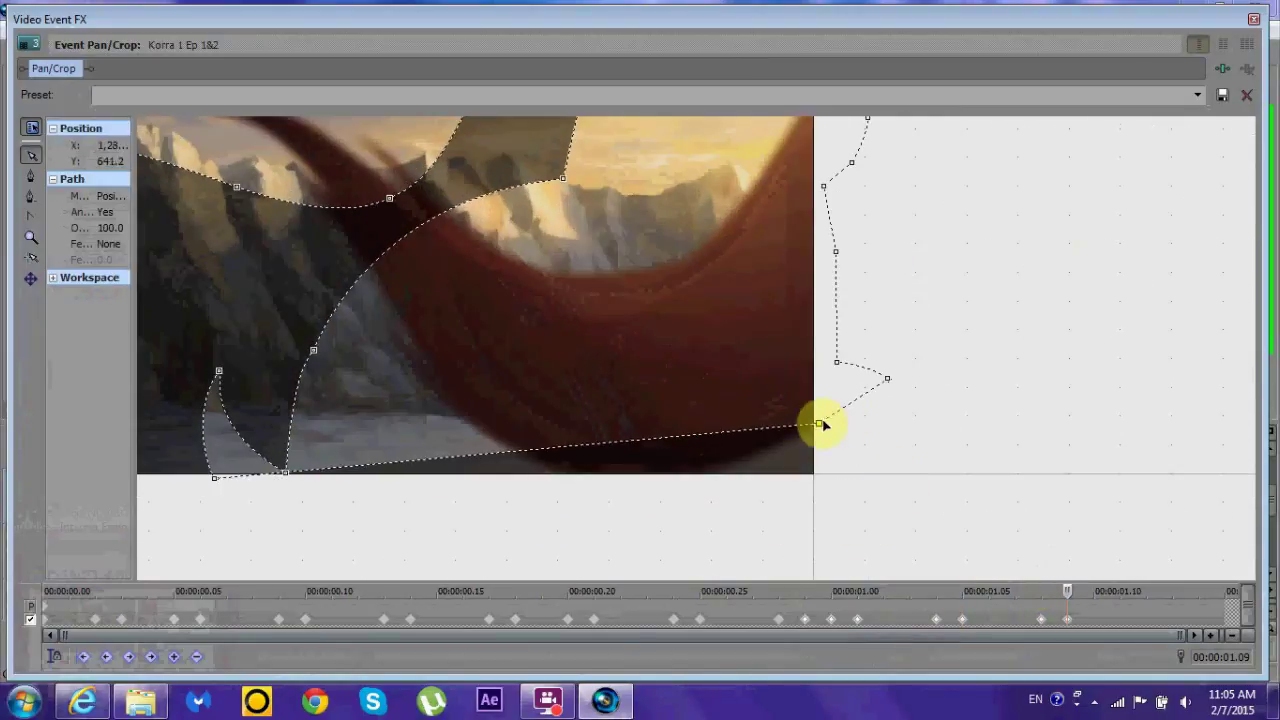
{"action": "left_click_drag", "start_coordinate": [569, 462], "coordinate": [662, 478]}
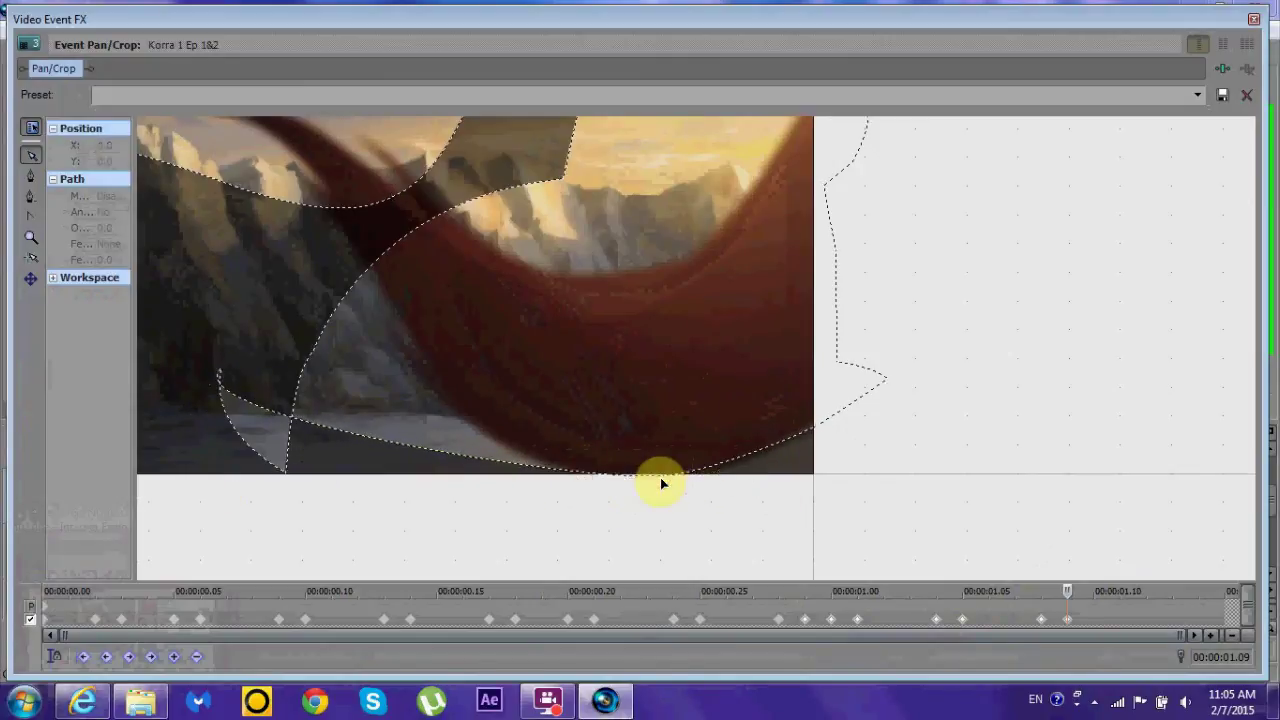
{"action": "left_click_drag", "start_coordinate": [222, 374], "coordinate": [279, 461]}
{"action": "left_click", "coordinate": [581, 483]}
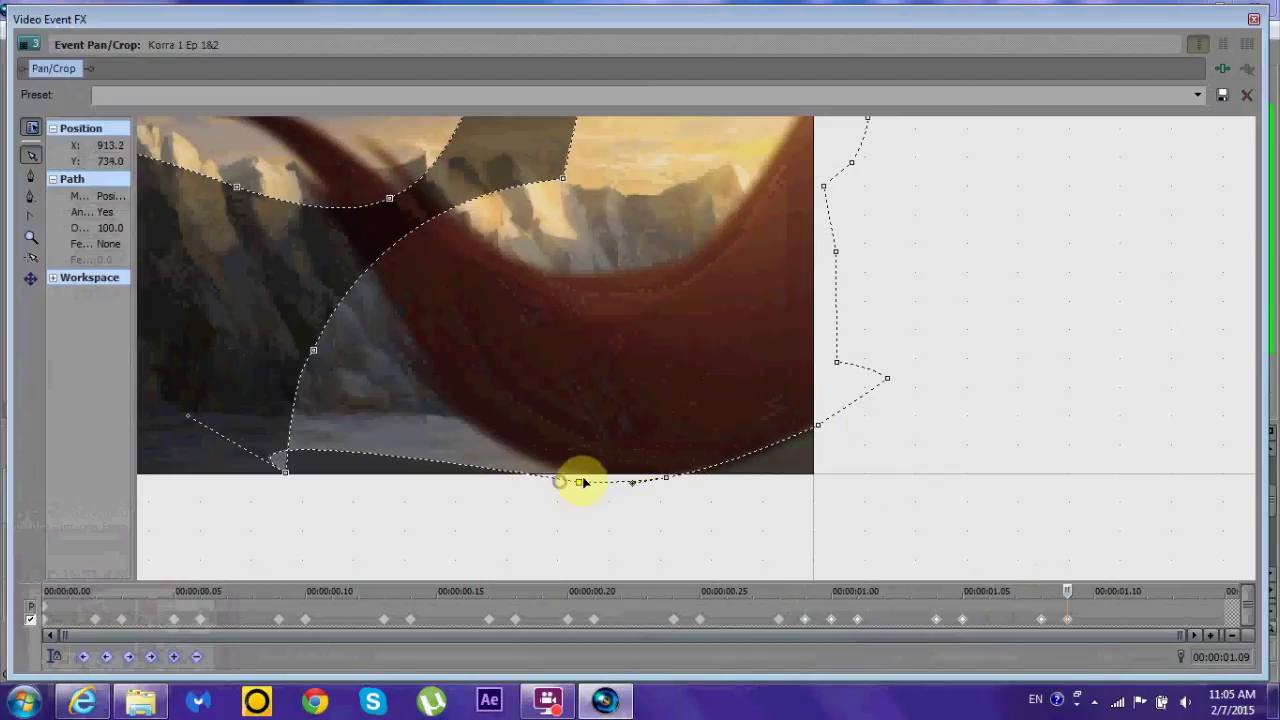
Step: Fit the mask up the hair's outer left edge toward the tip at 00:00:01.09
{"action": "left_click_drag", "start_coordinate": [581, 484], "coordinate": [403, 385]}
{"action": "left_click_drag", "start_coordinate": [497, 444], "coordinate": [380, 500]}
{"action": "left_click_drag", "start_coordinate": [404, 449], "coordinate": [362, 384]}
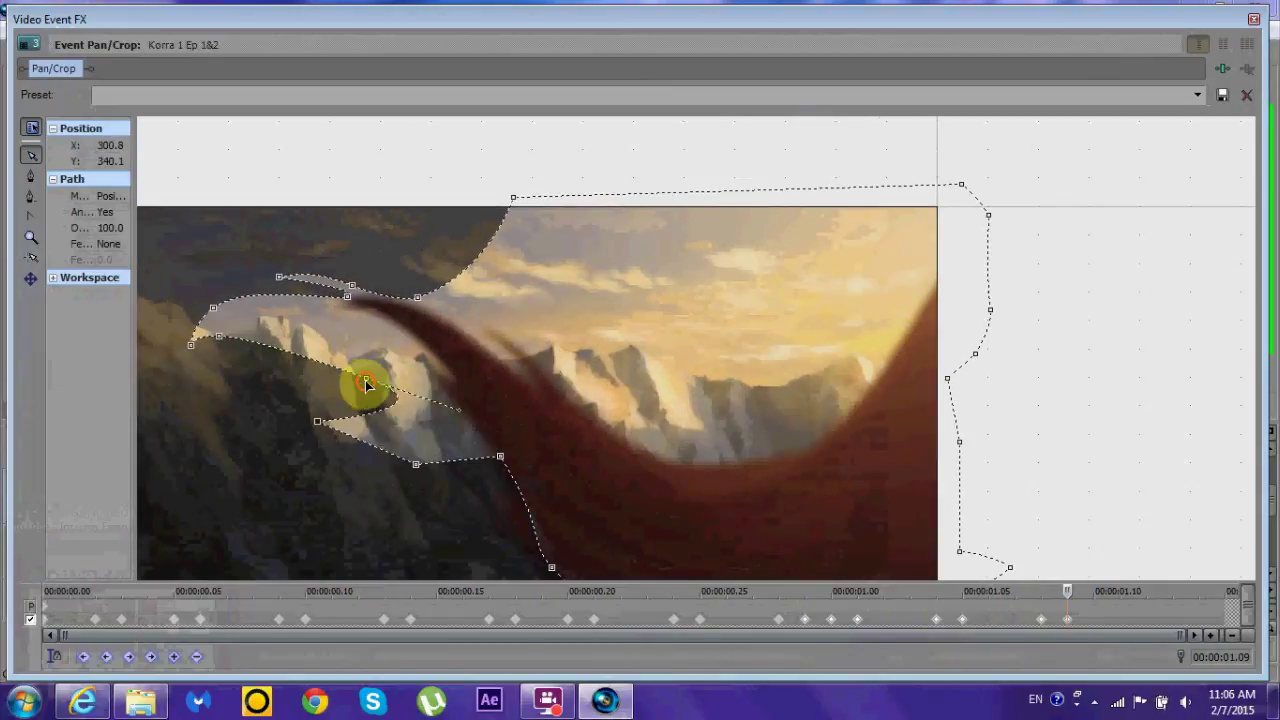
{"action": "left_click_drag", "start_coordinate": [317, 430], "coordinate": [417, 355]}
Step: Fit the mask around the hair's tip and along its upper edge to the frame's right side at 00:00:01.09
{"action": "left_click_drag", "start_coordinate": [268, 298], "coordinate": [349, 262]}
{"action": "left_click_drag", "start_coordinate": [455, 262], "coordinate": [500, 189]}
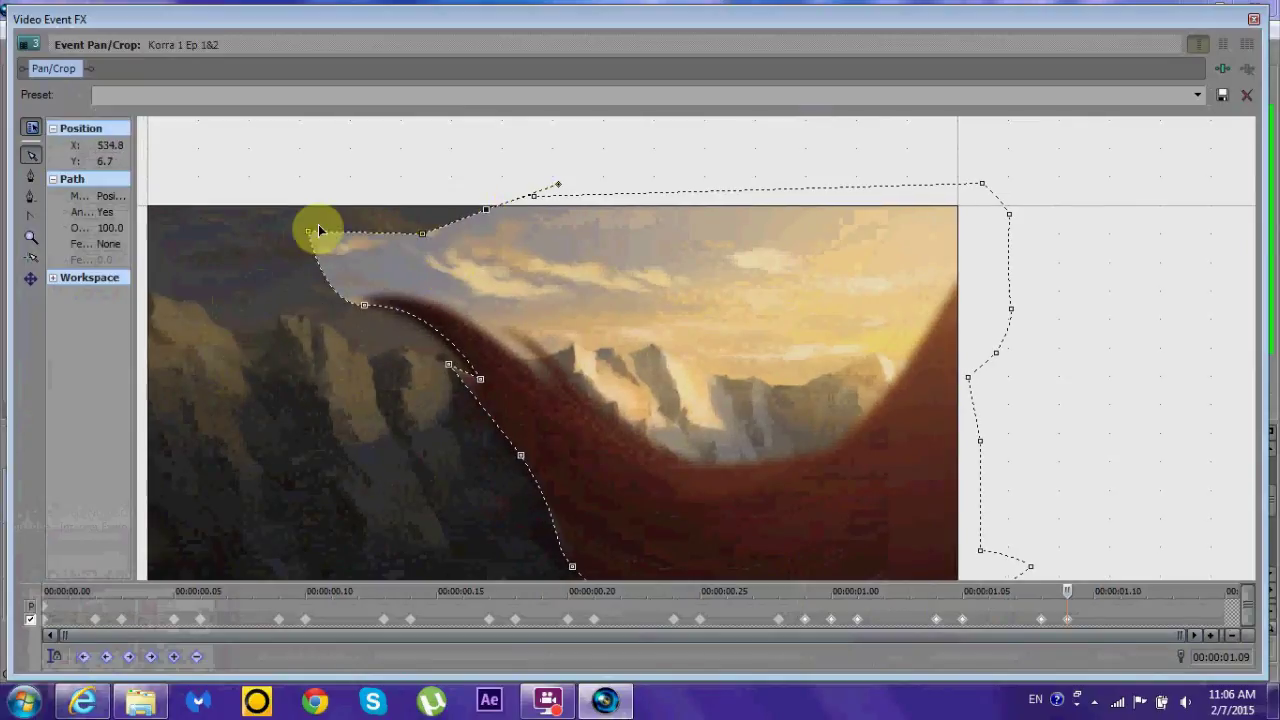
{"action": "left_click_drag", "start_coordinate": [364, 301], "coordinate": [553, 408]}
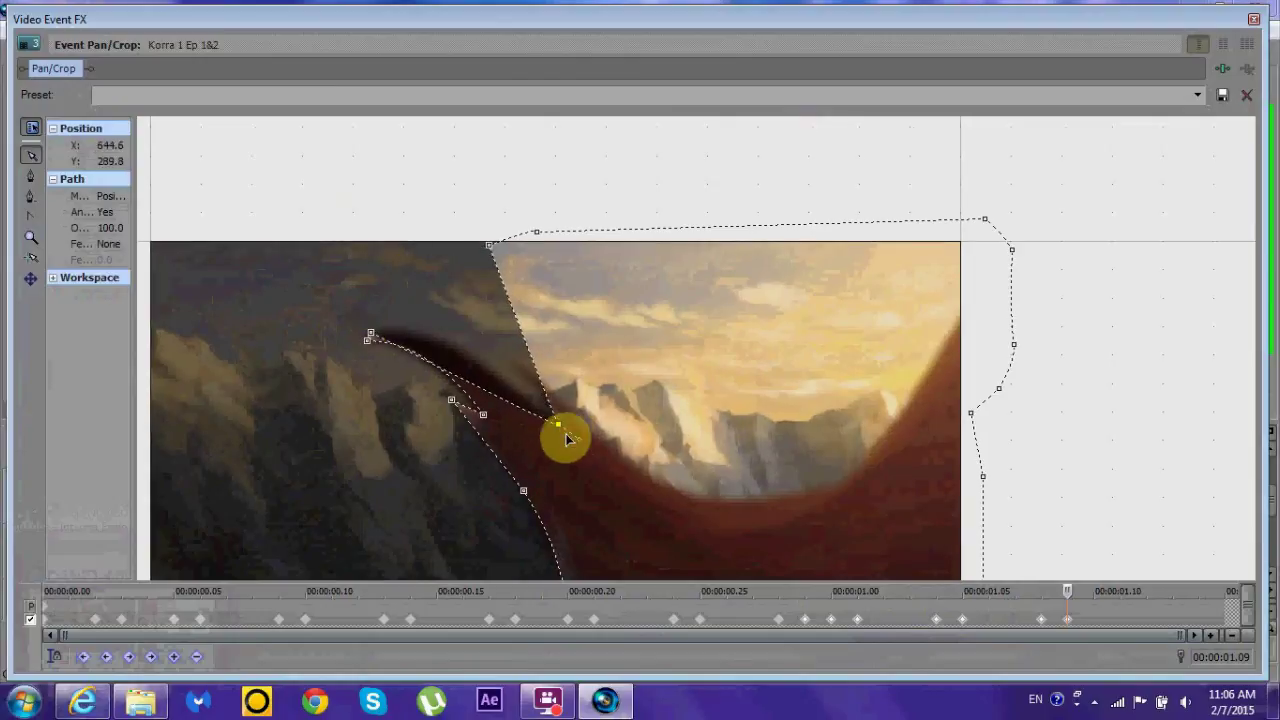
{"action": "left_click", "coordinate": [522, 370]}
{"action": "left_click_drag", "start_coordinate": [557, 378], "coordinate": [629, 457]}
{"action": "left_click_drag", "start_coordinate": [989, 220], "coordinate": [986, 277]}
Step: Move to 00:00:01.11 and fit the mask around the hair's upper edge, tip, underside and lower strand
{"action": "scroll", "coordinate": [677, 134], "scroll_direction": "down", "scroll_amount": 2}
{"action": "left_click", "coordinate": [1100, 591]}
{"action": "left_click_drag", "start_coordinate": [538, 415], "coordinate": [652, 374]}
{"action": "left_click_drag", "start_coordinate": [592, 272], "coordinate": [637, 272]}
{"action": "left_click_drag", "start_coordinate": [569, 337], "coordinate": [519, 300]}
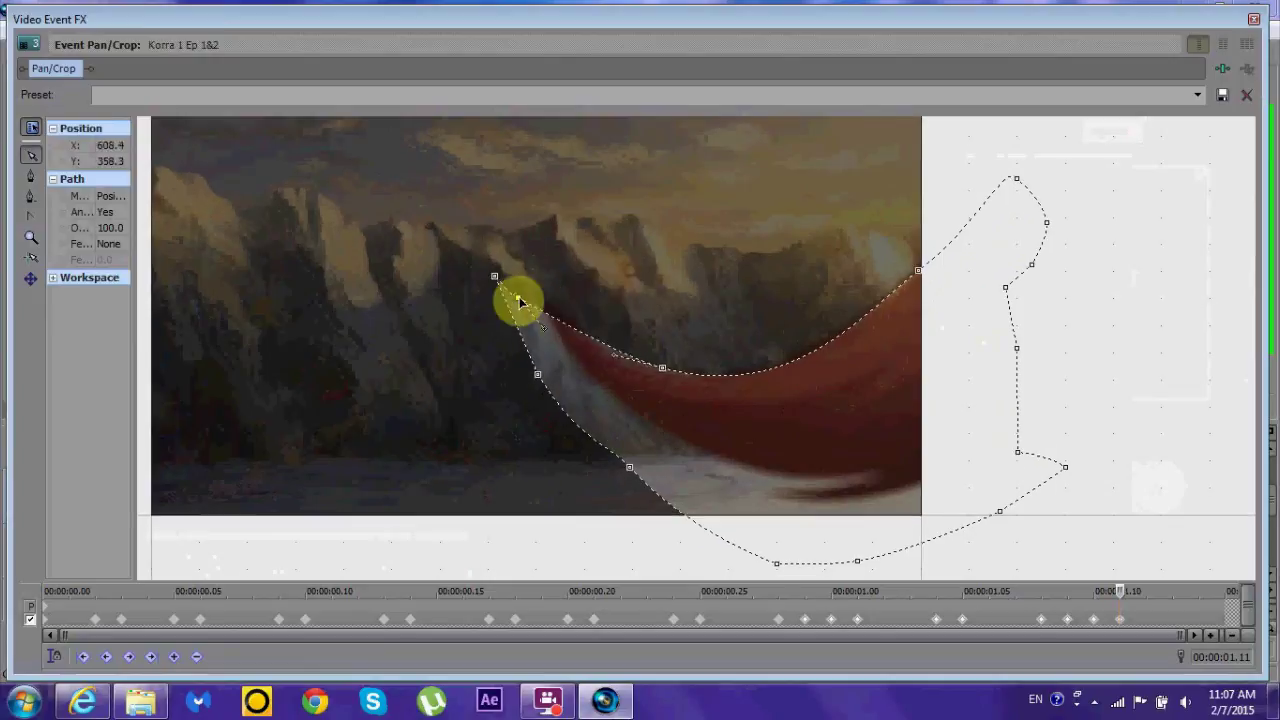
{"action": "left_click_drag", "start_coordinate": [620, 356], "coordinate": [660, 382]}
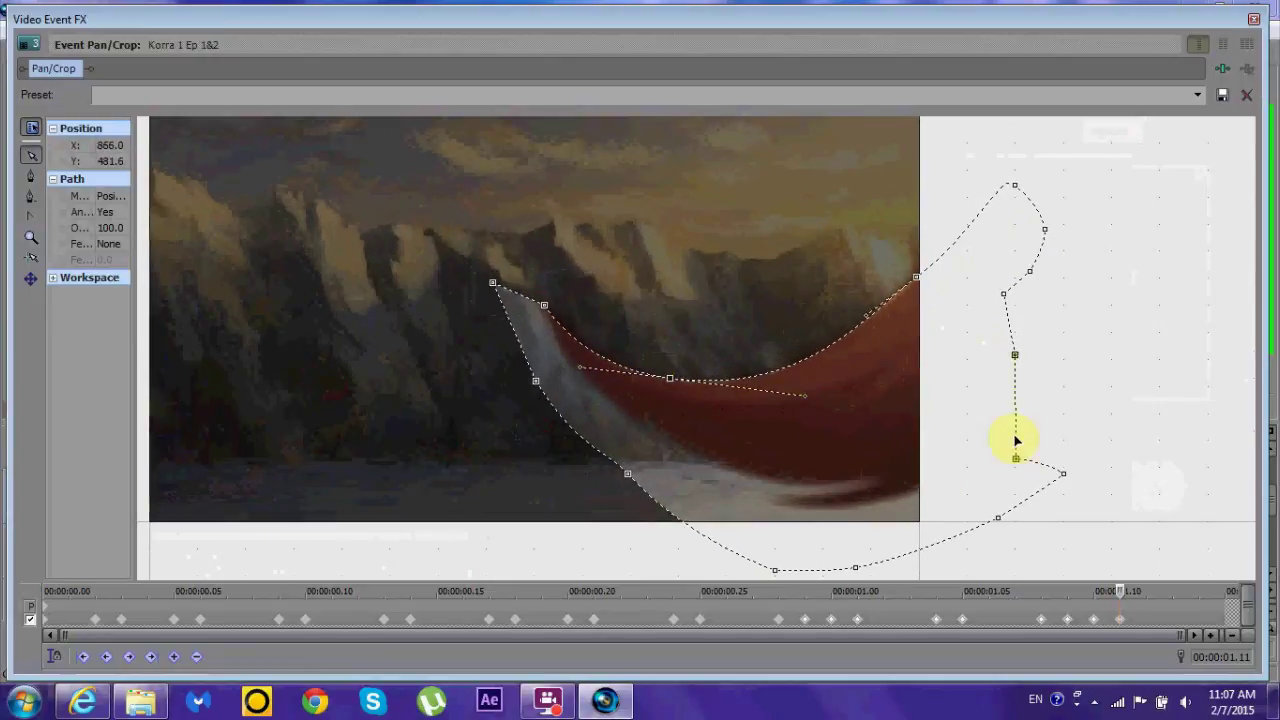
{"action": "left_click_drag", "start_coordinate": [569, 374], "coordinate": [760, 472]}
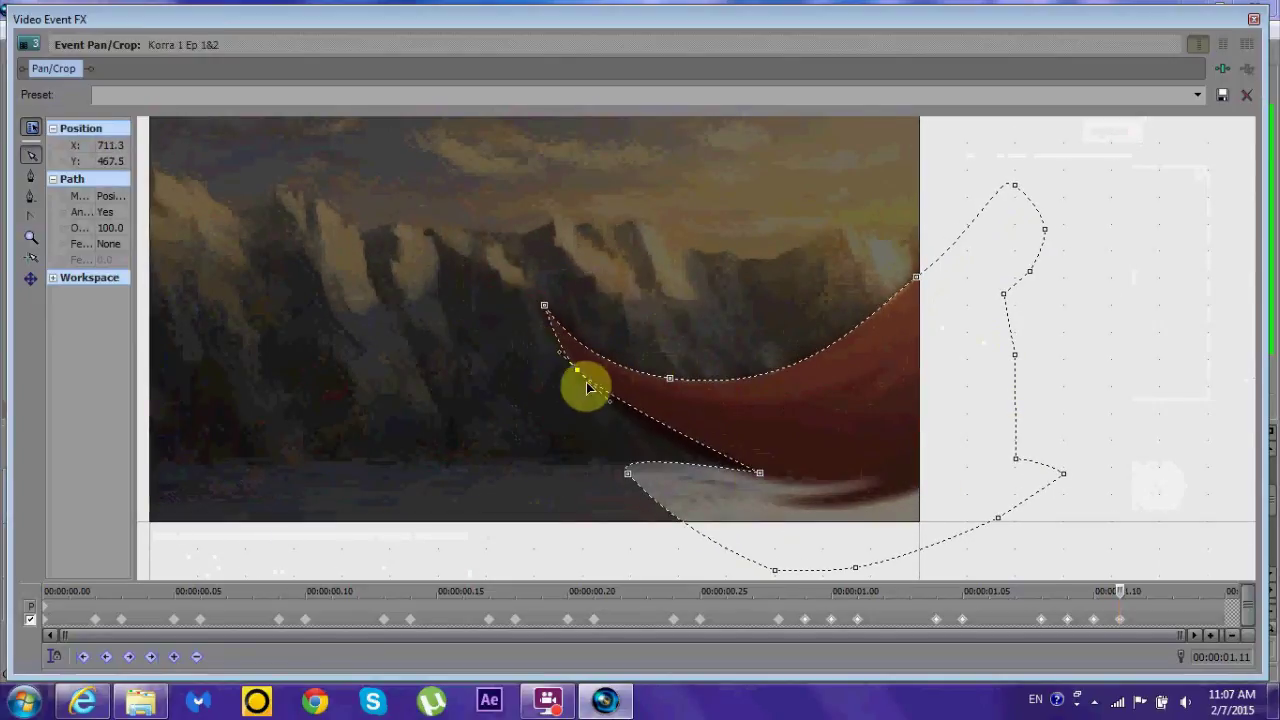
{"action": "left_click_drag", "start_coordinate": [530, 402], "coordinate": [774, 410]}
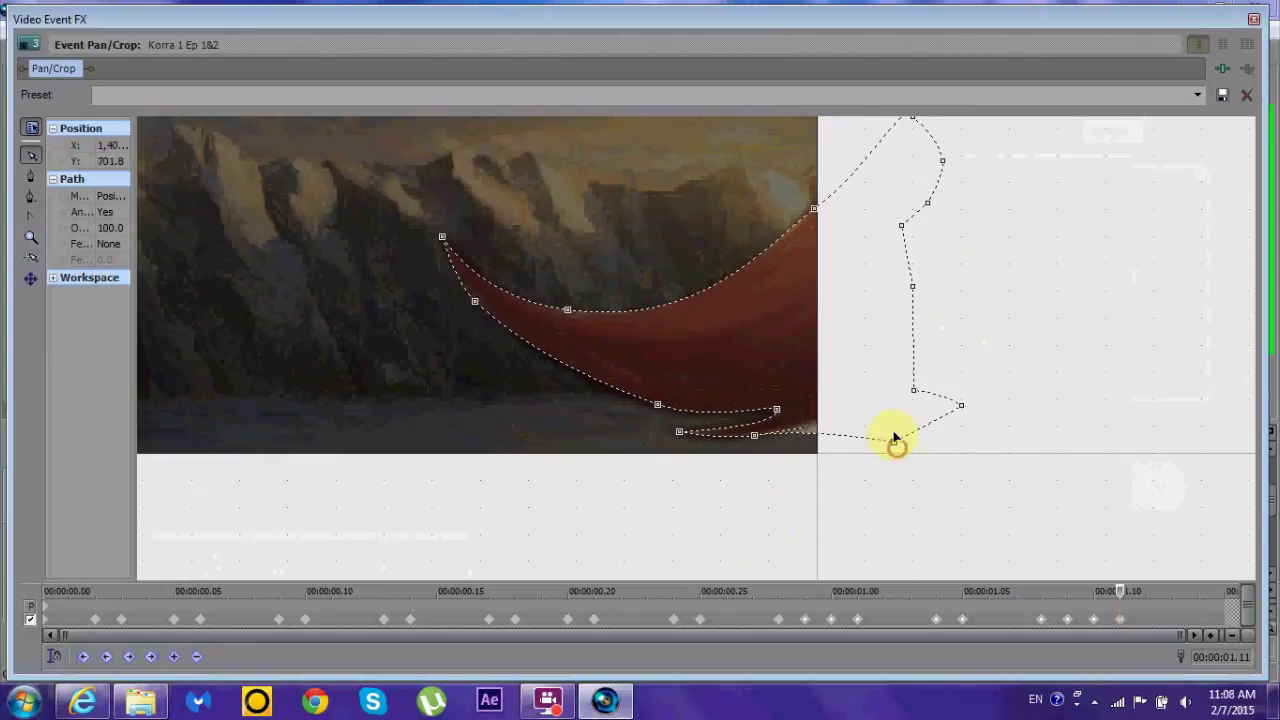
Step: Move to 00:00:01.14, shift the mask to the right and fit it around the remaining hair tip
{"action": "left_click", "coordinate": [929, 597]}
{"action": "left_click_drag", "start_coordinate": [929, 597], "coordinate": [1207, 582]}
{"action": "left_click", "coordinate": [474, 298]}
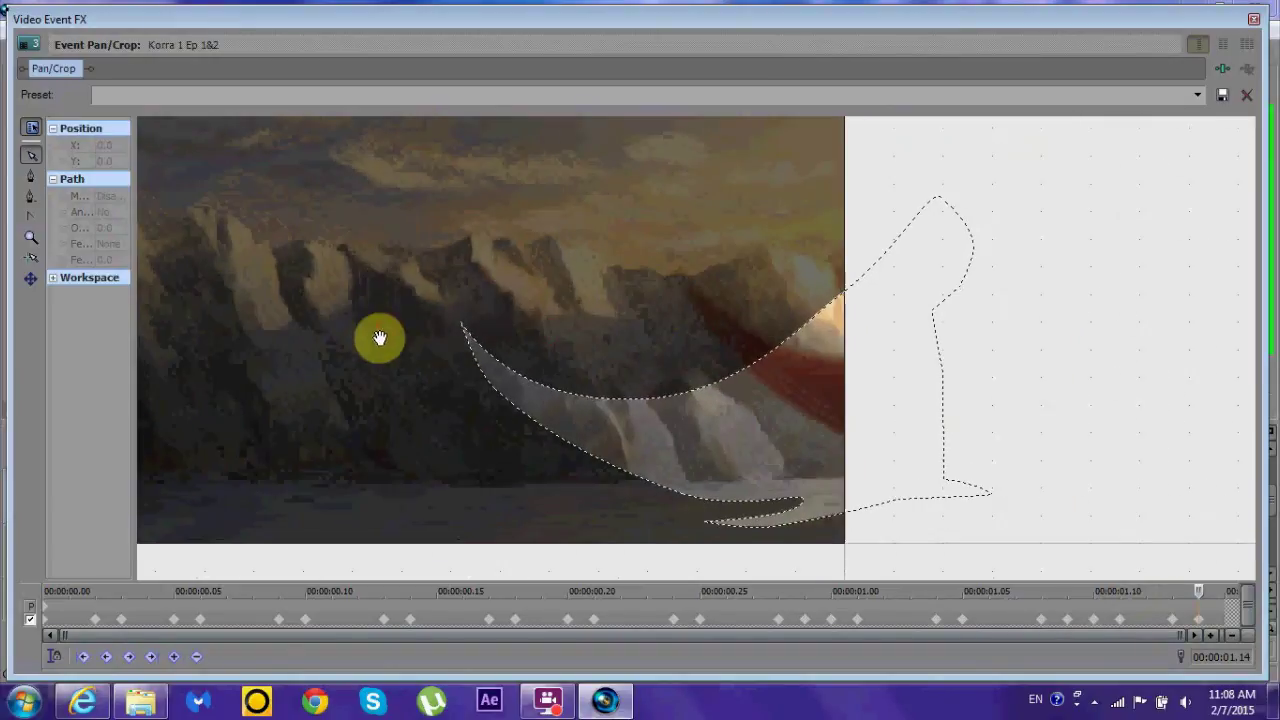
{"action": "left_click", "coordinate": [609, 323]}
{"action": "left_click_drag", "start_coordinate": [609, 323], "coordinate": [787, 387]}
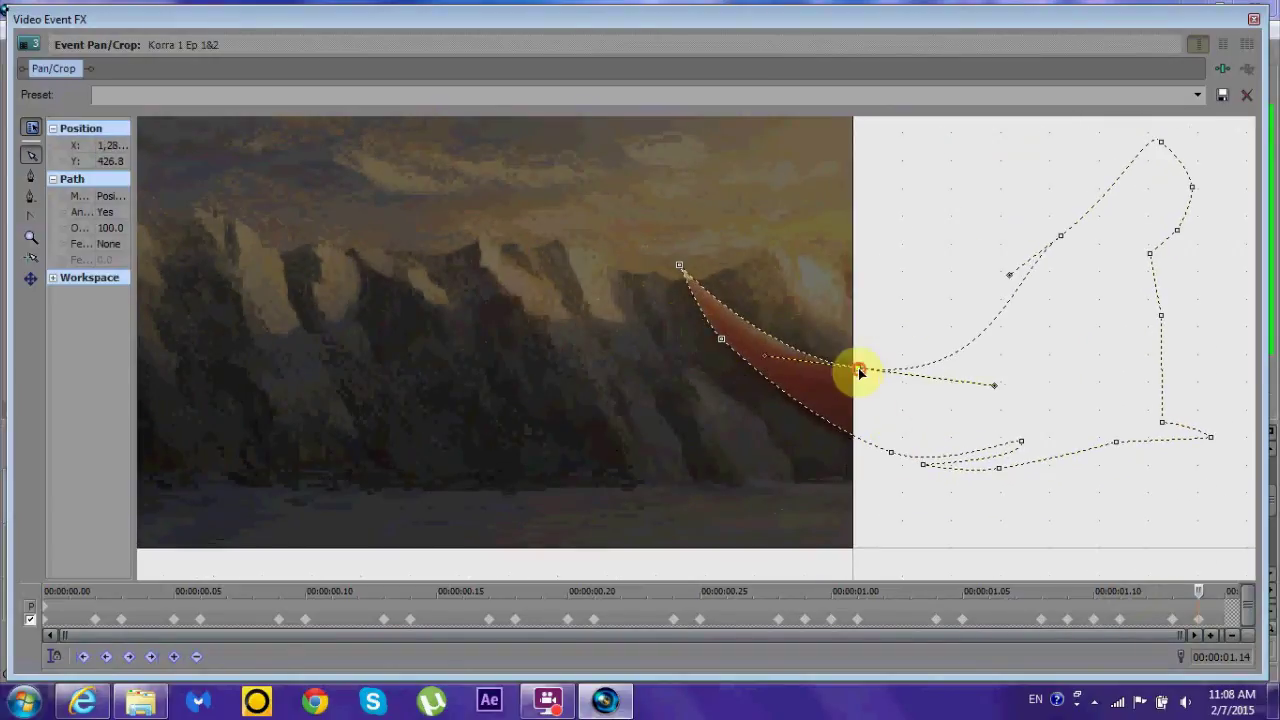